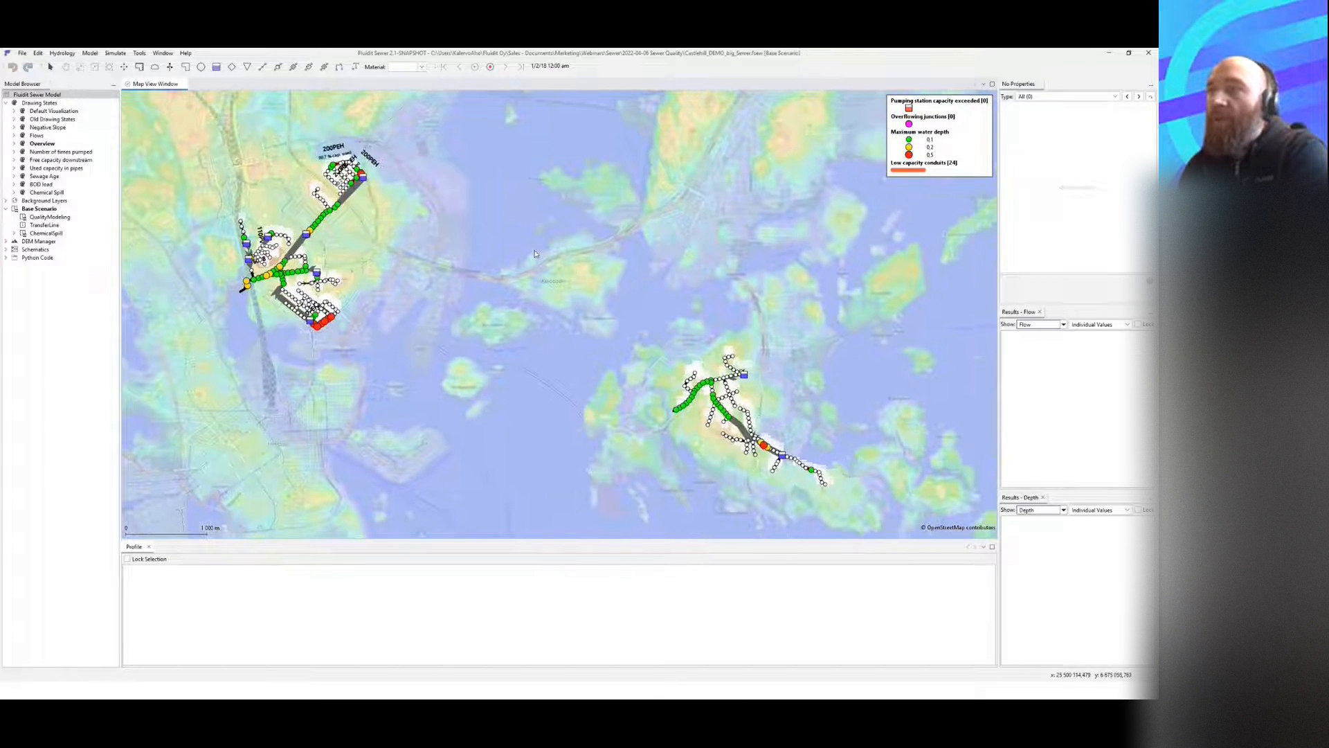
Step: Select the mainland and island sewer networks, and parts of the island's main and branch lines, to examine their flow and depth results
drag(194, 131, 503, 402)
drag(609, 291, 863, 495)
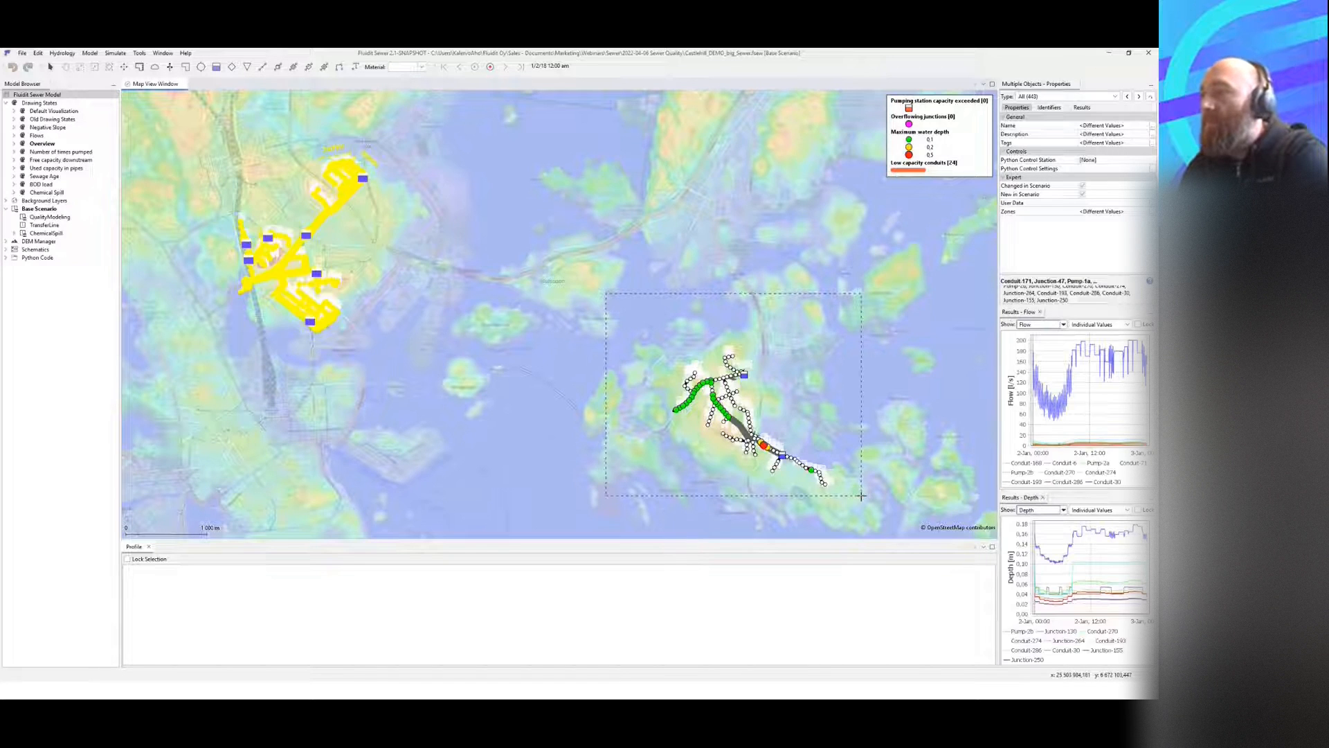
click(726, 472)
scroll(727, 472, up, 2)
drag(649, 353, 692, 401)
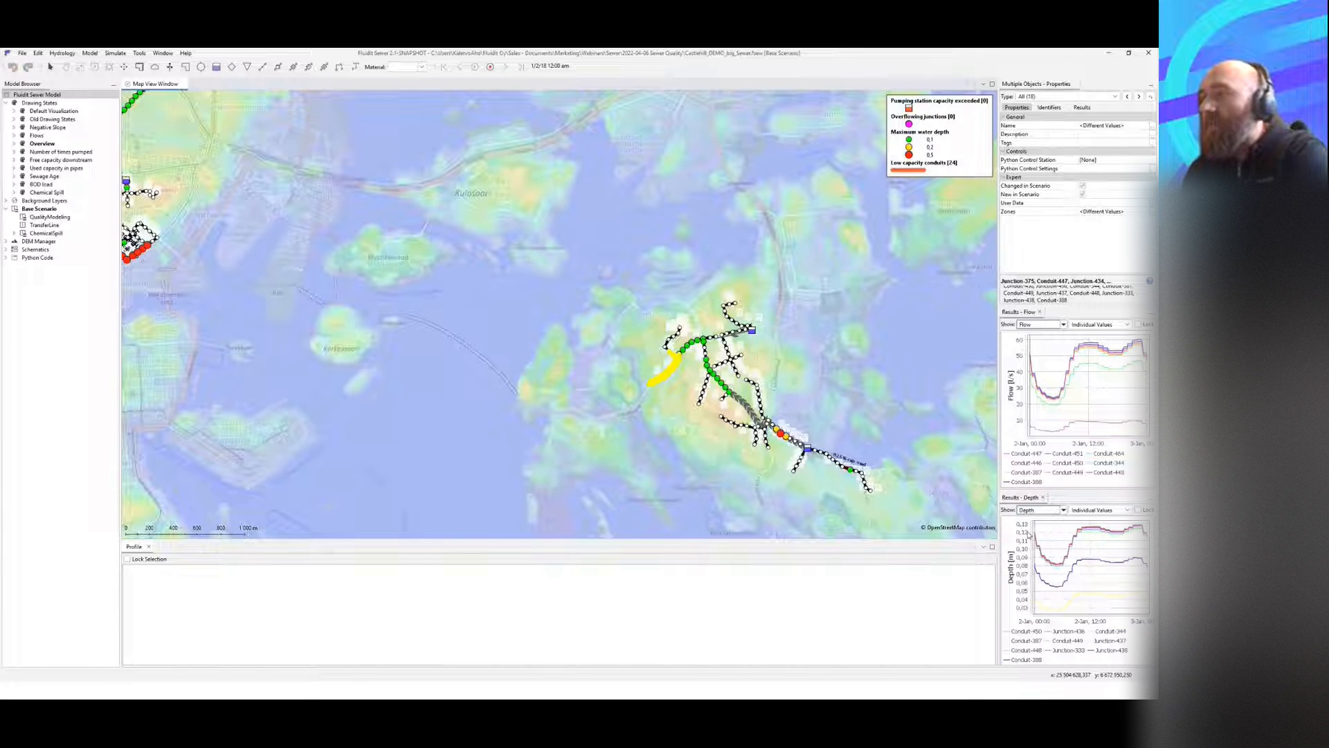
drag(702, 320, 727, 405)
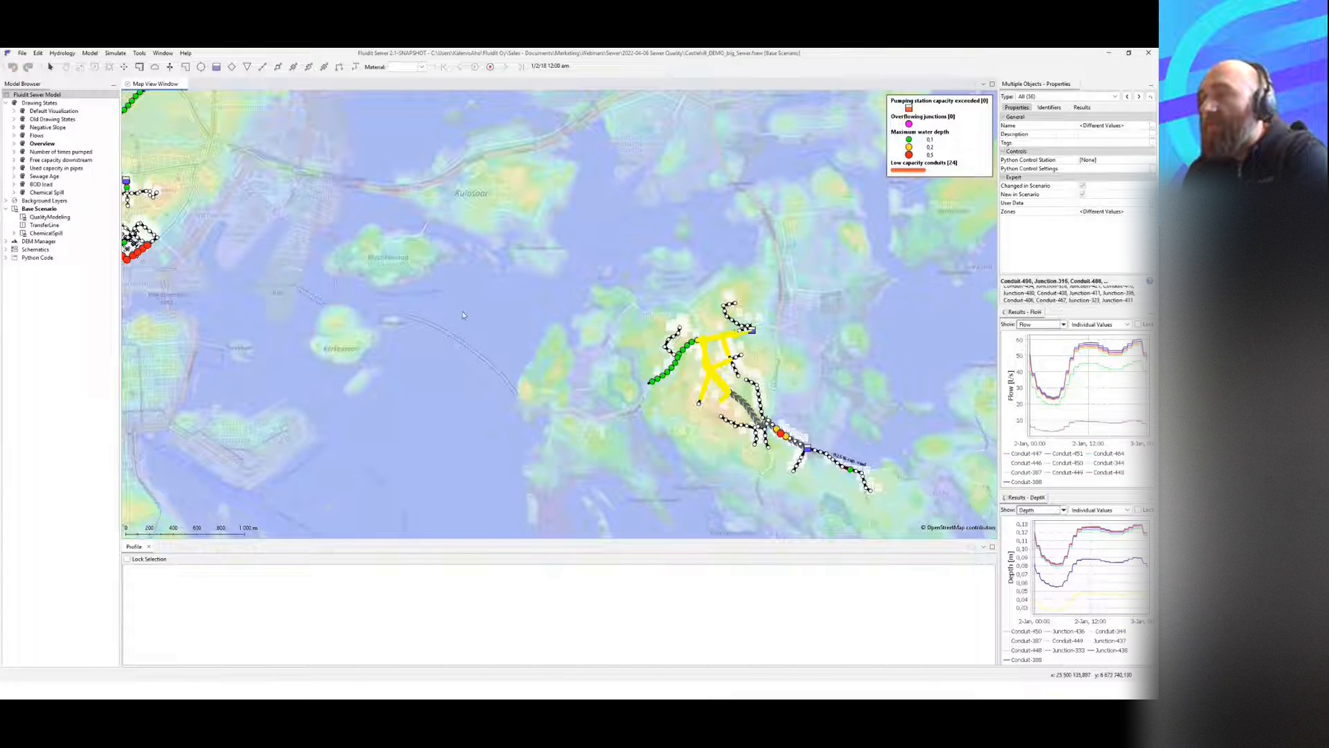
Step: Clear the map selection and dock the Profile window beneath the Model Browser
click(375, 298)
drag(375, 298, 469, 349)
drag(134, 547, 90, 505)
right_click(200, 85)
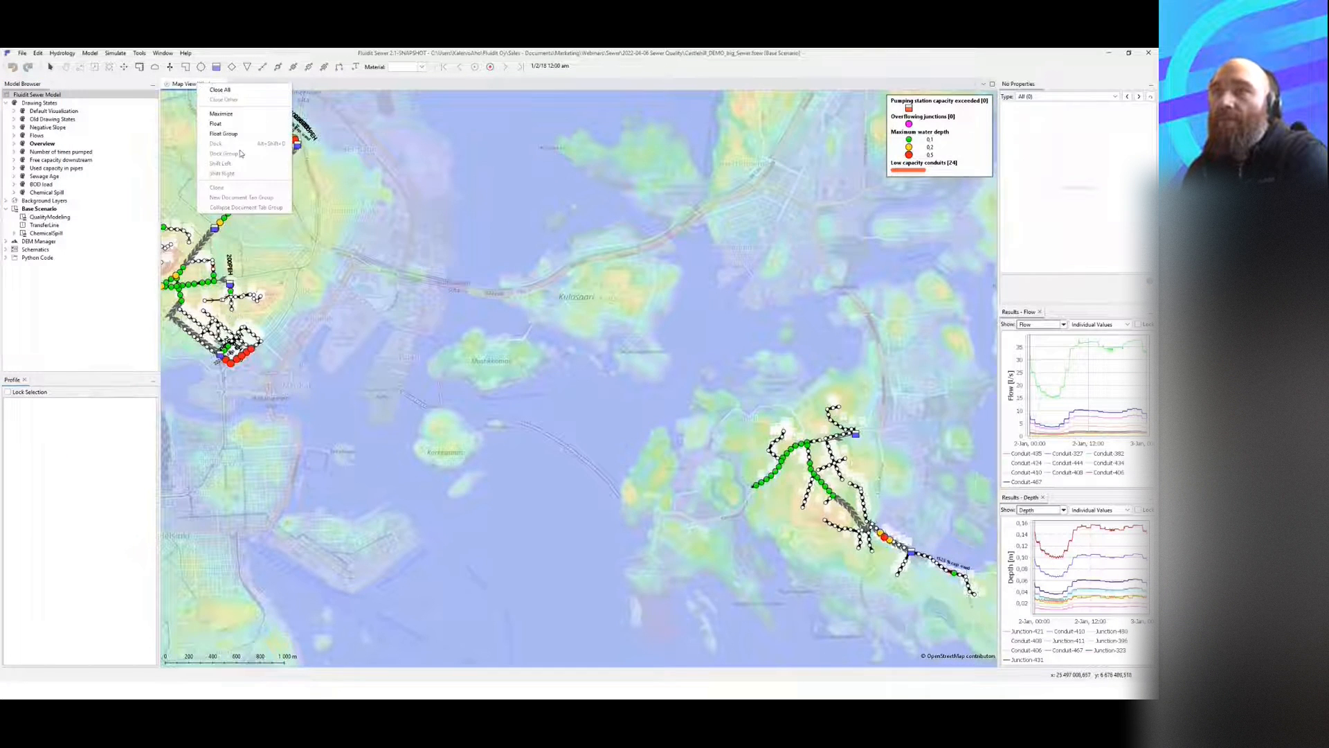
click(229, 123)
drag(254, 99, 348, 113)
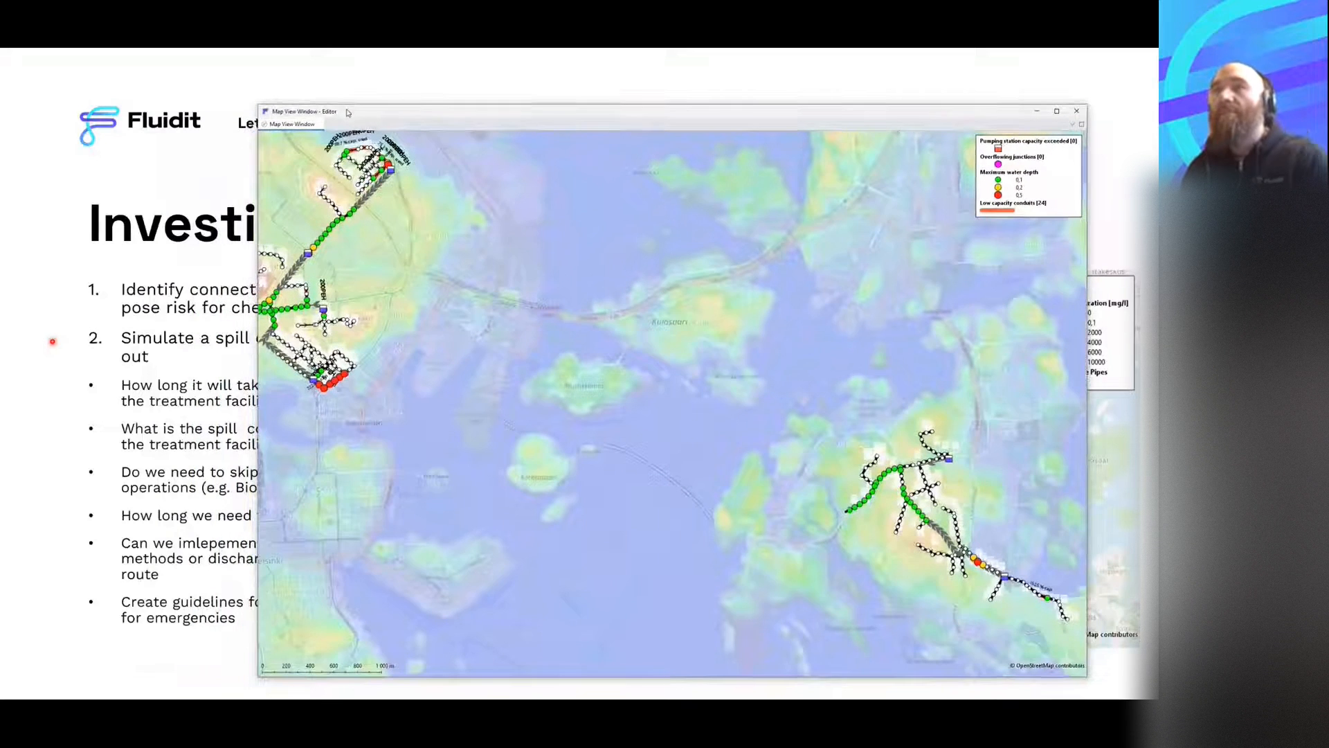
right_click(315, 128)
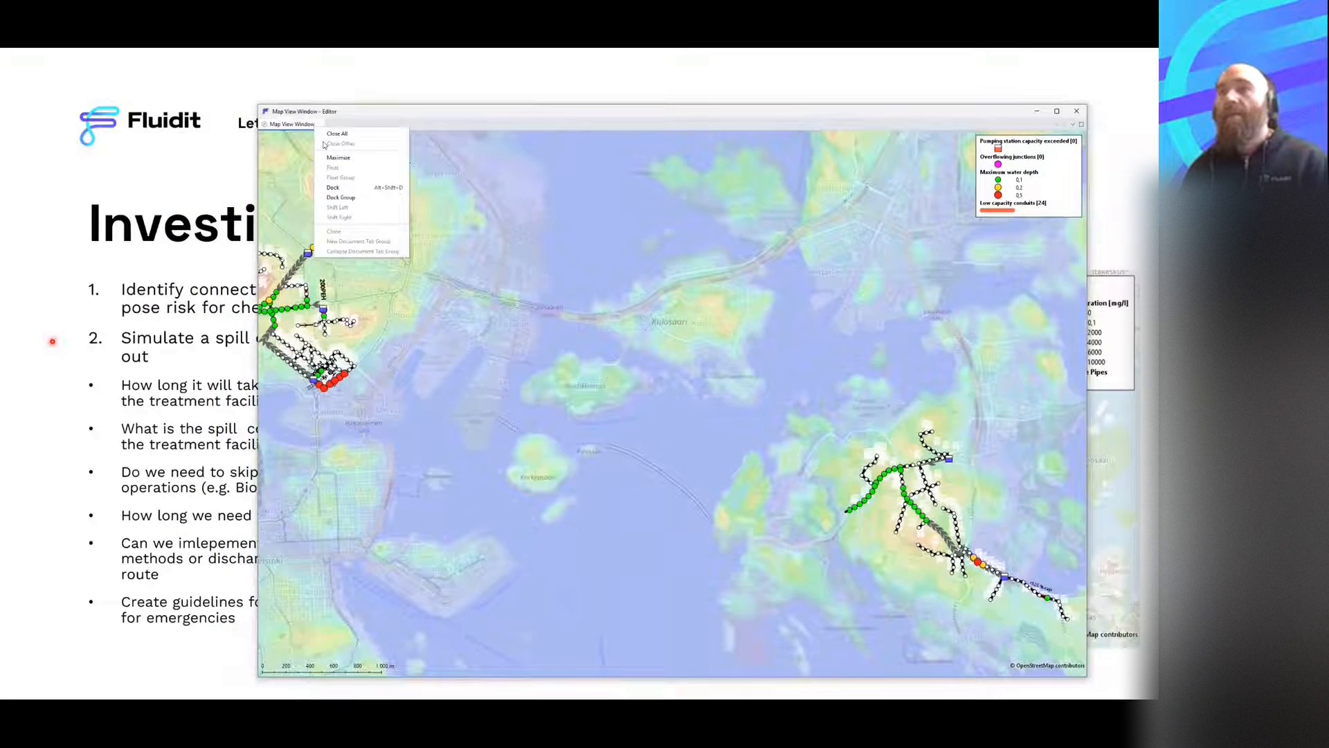
click(333, 187)
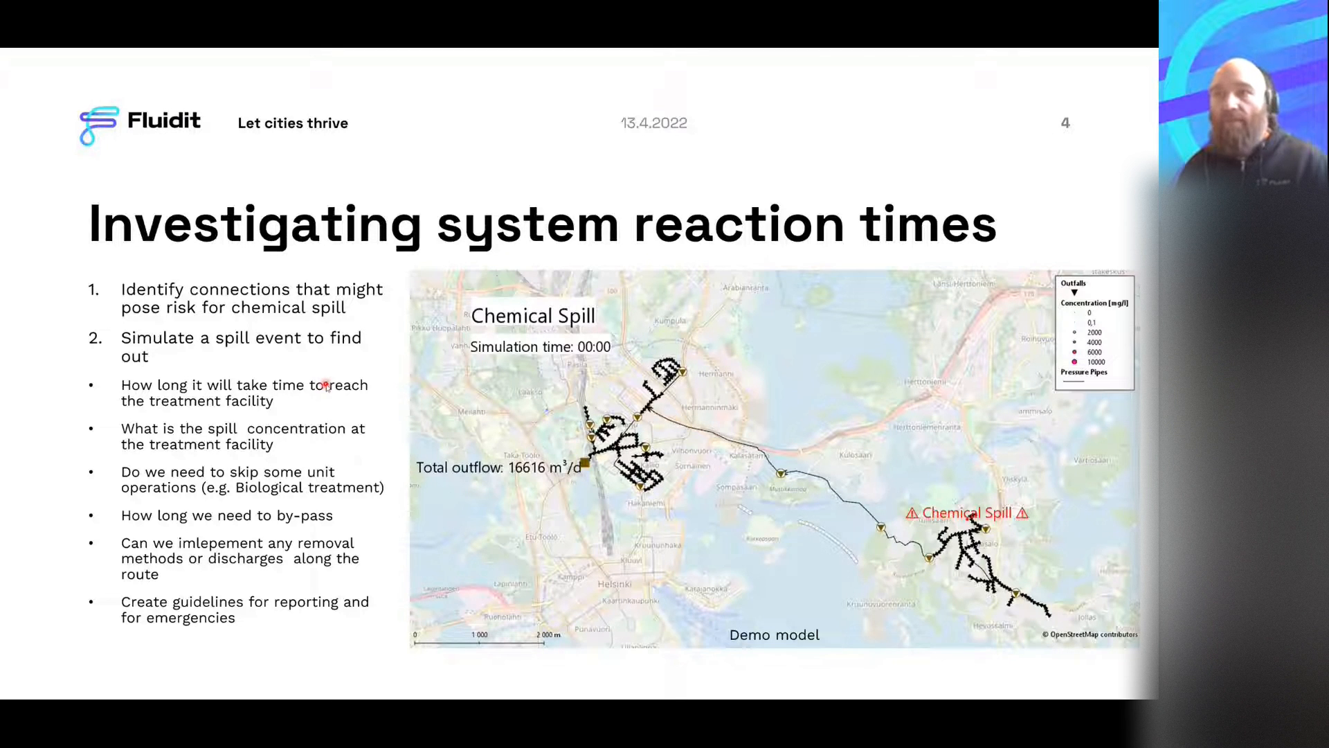
Step: Switch from the slides back to Fluidit Sewer and look over the mainland and island networks in the Overview drawing state
key(alt+Tab)
drag(416, 345, 646, 423)
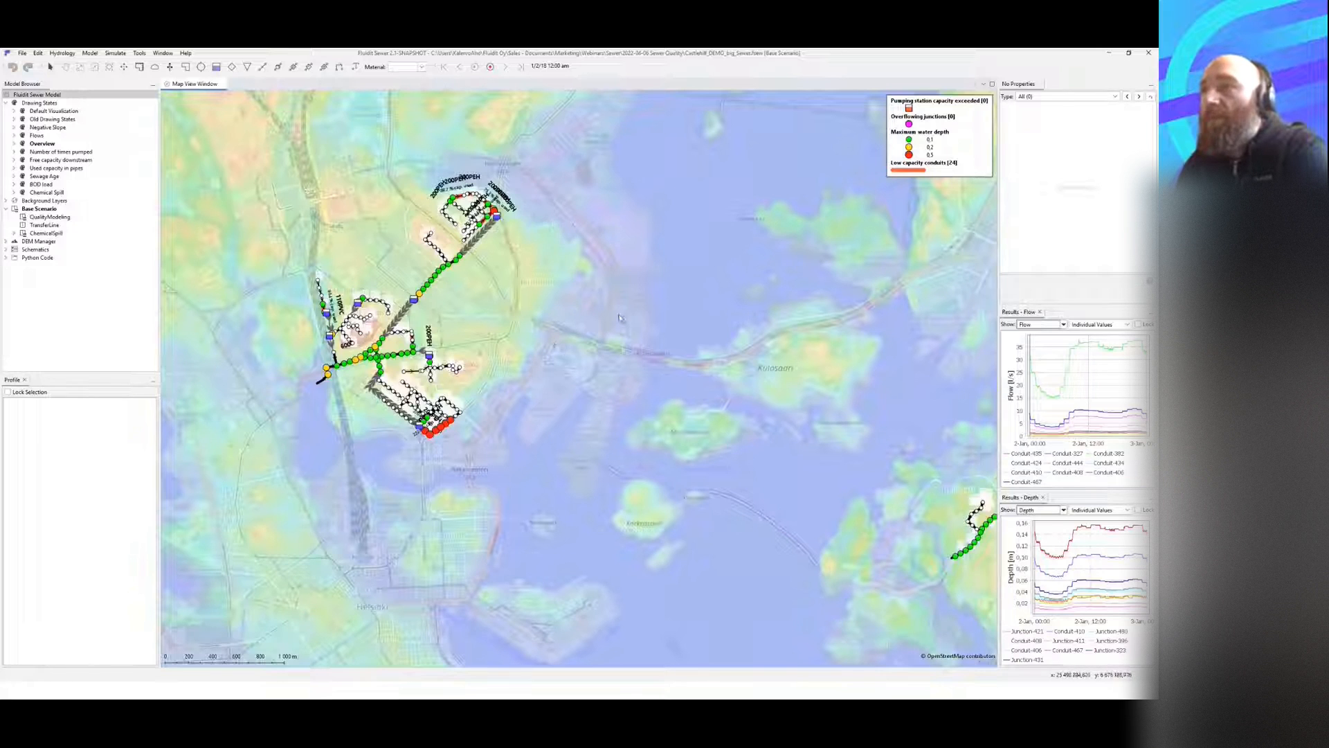
drag(620, 318, 620, 339)
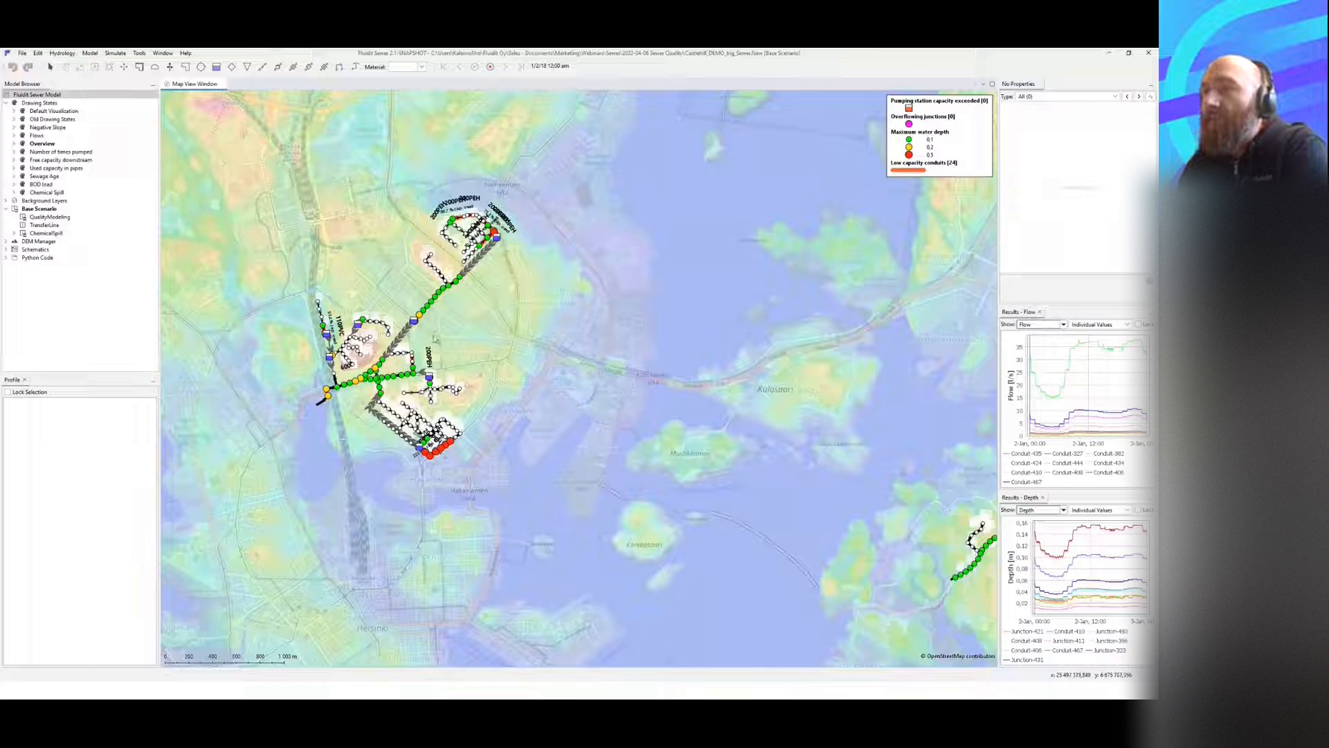
drag(370, 388, 382, 387)
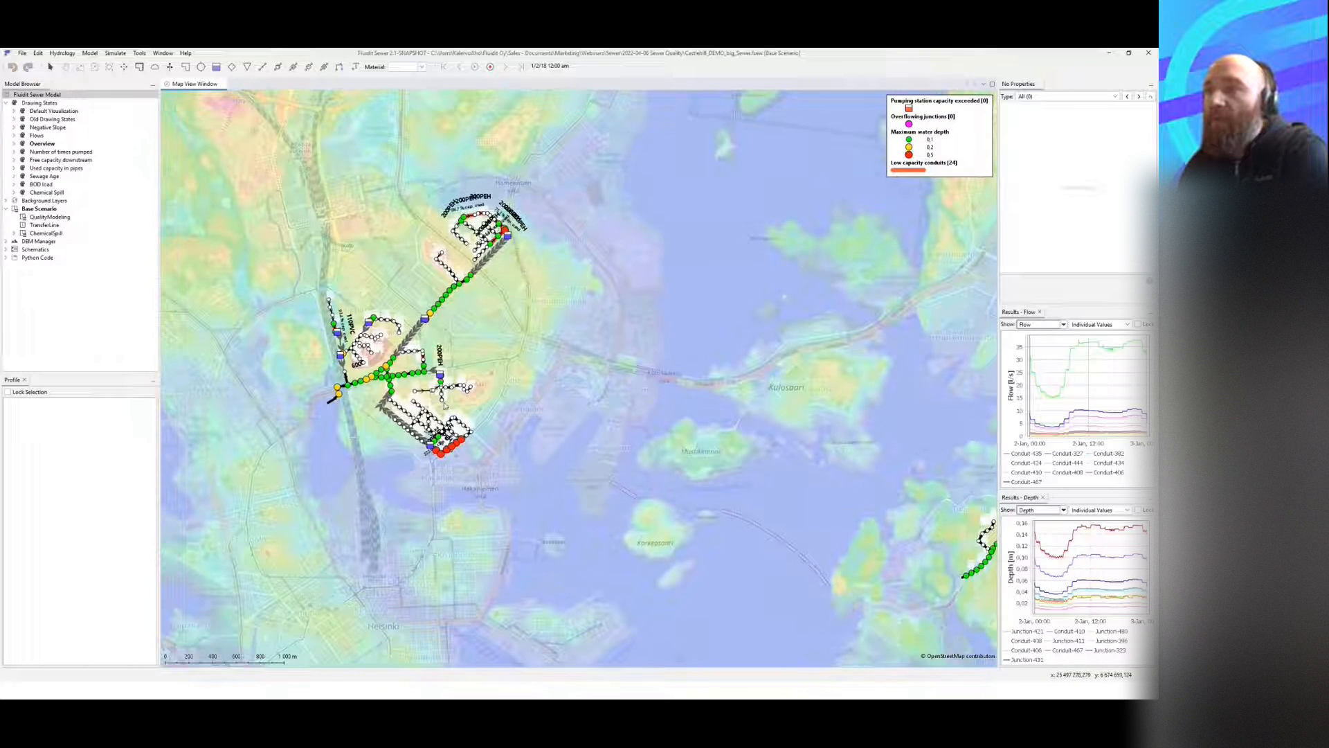
drag(572, 347, 598, 352)
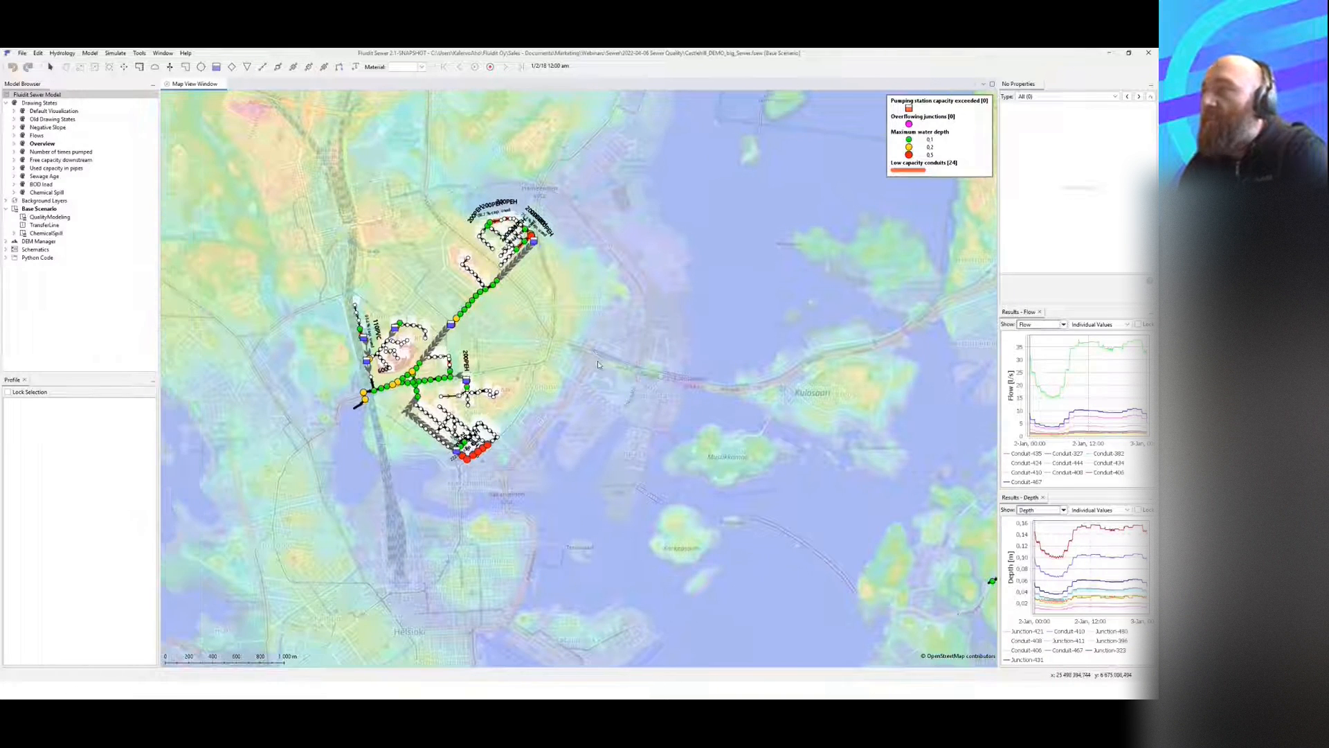
drag(884, 342, 605, 199)
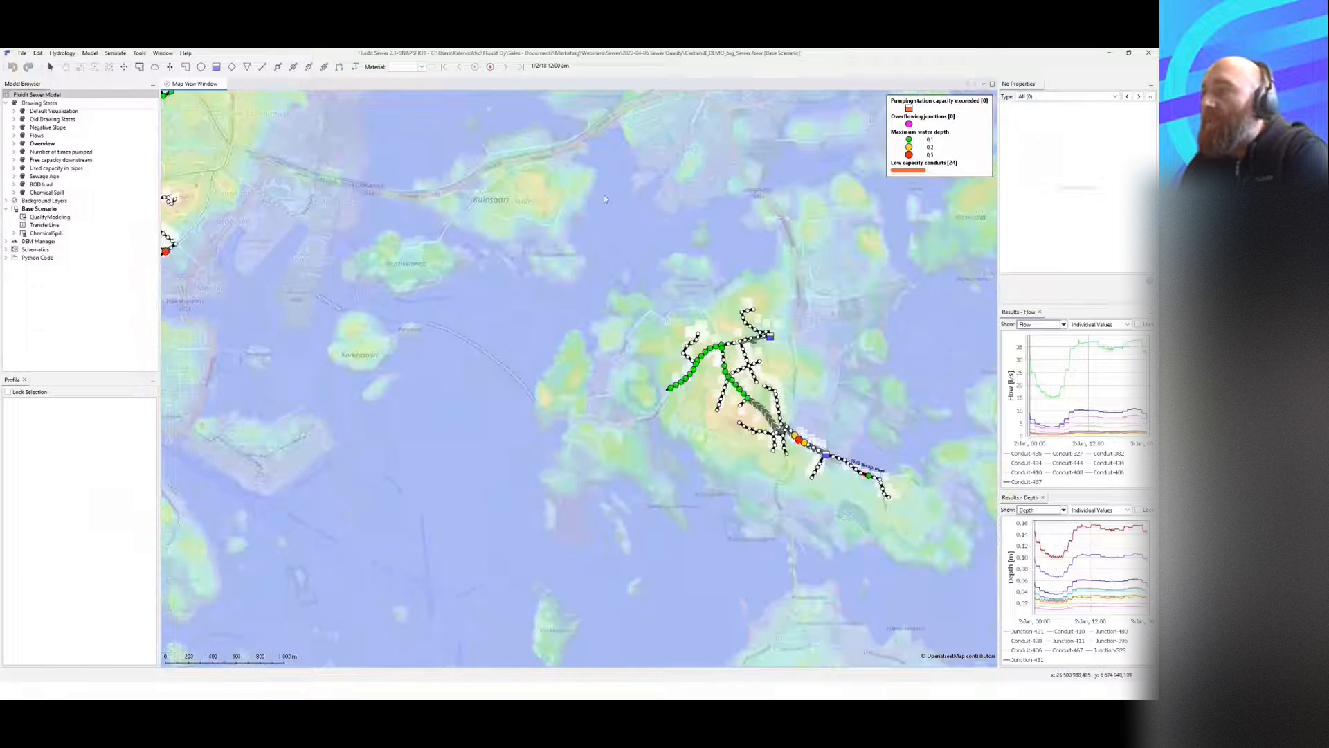
Step: Examine the mainland network's maximum water depths, low capacity conduits and pumping stations up close and as a whole
drag(173, 271, 453, 322)
scroll(436, 321, up, 4)
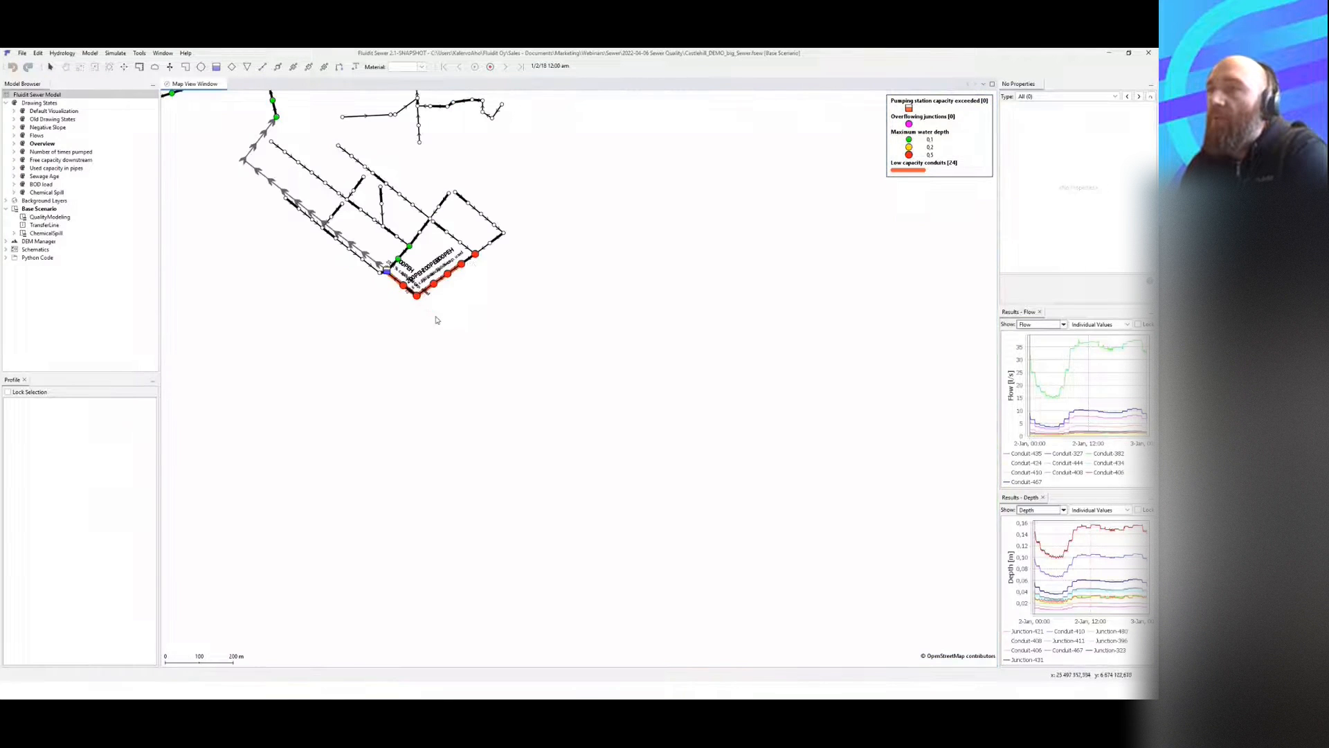
drag(414, 271, 666, 527)
scroll(796, 229, down, 2)
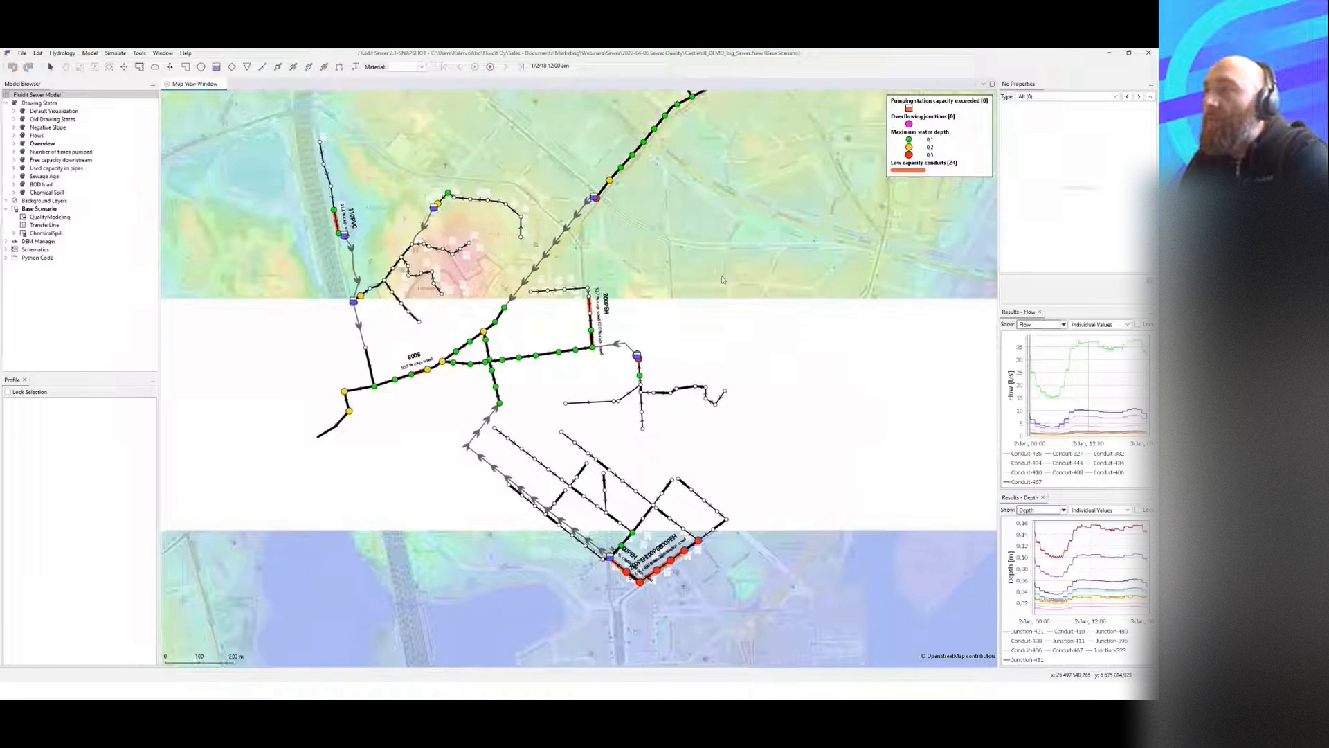
drag(685, 256, 650, 318)
scroll(664, 277, down, 1)
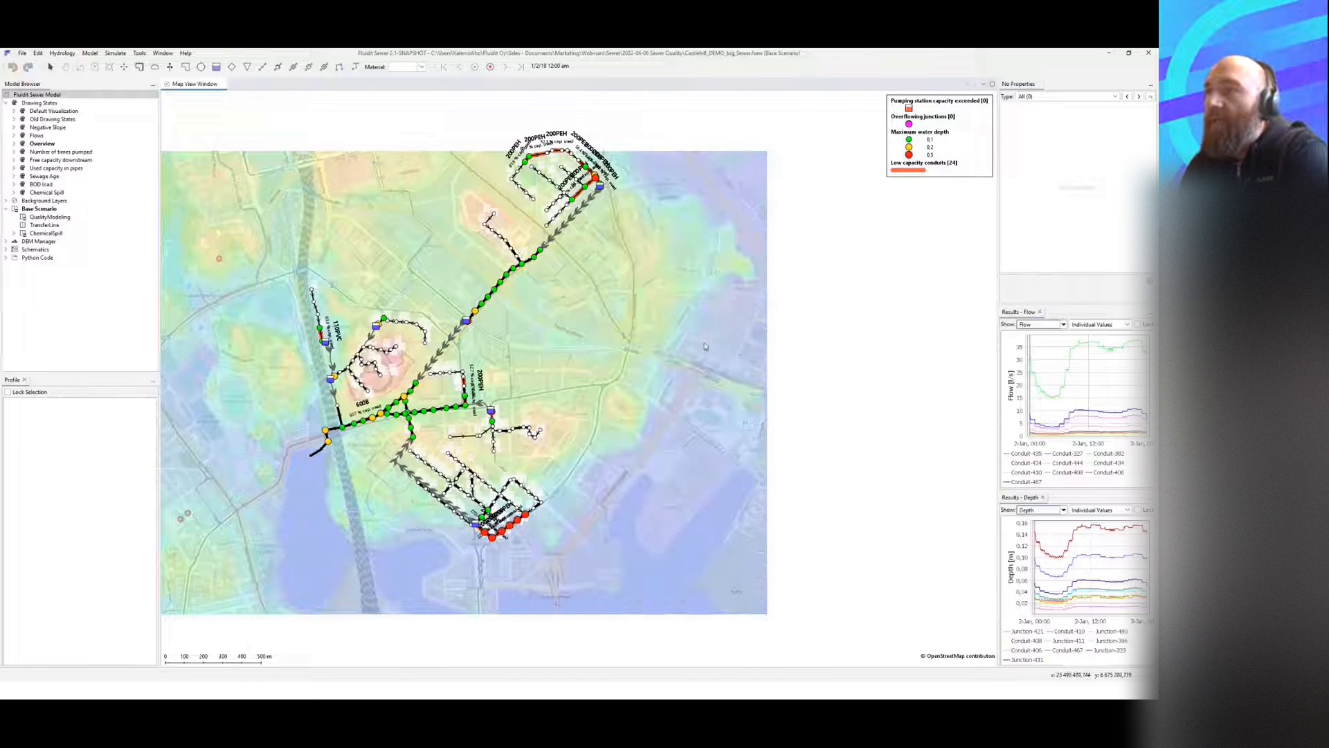
drag(345, 250, 522, 261)
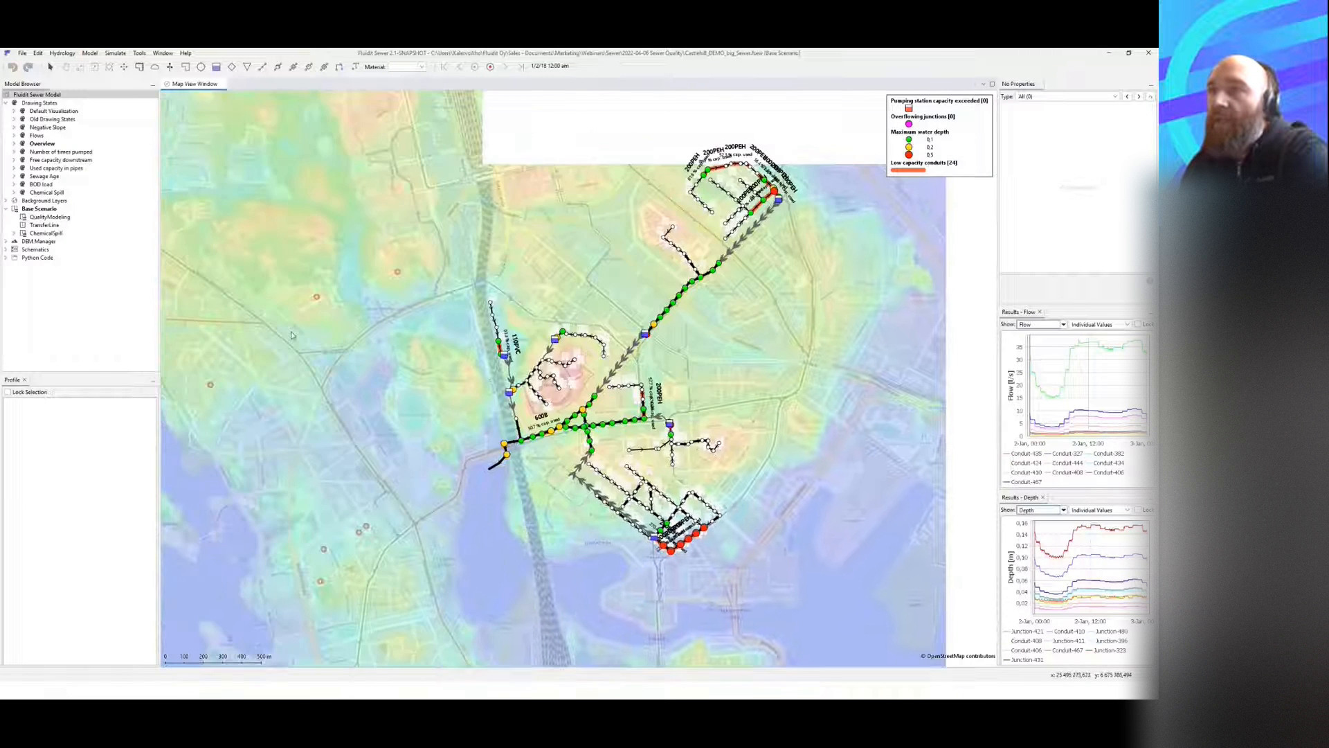
drag(907, 354, 581, 362)
scroll(702, 291, down, 1)
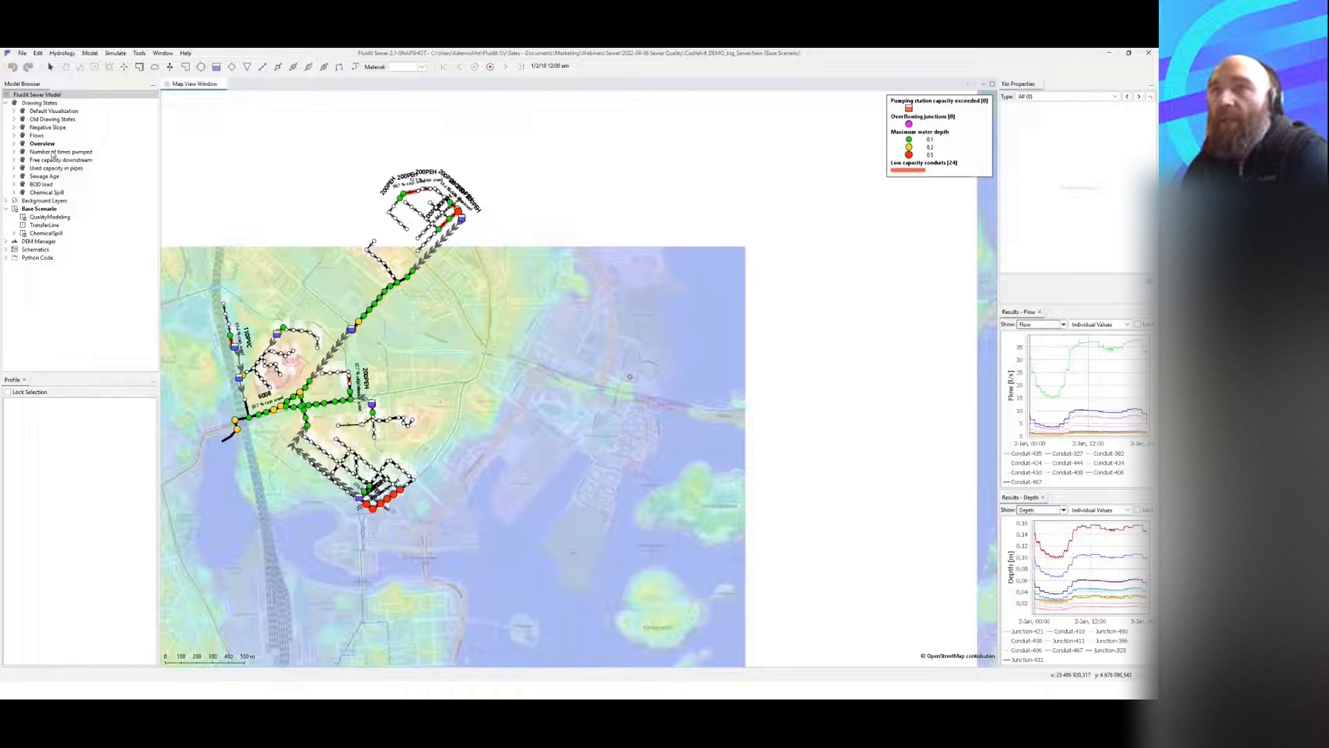
Step: Show the Flows drawing state and inspect the gross flows in the island and mainland networks
click(38, 135)
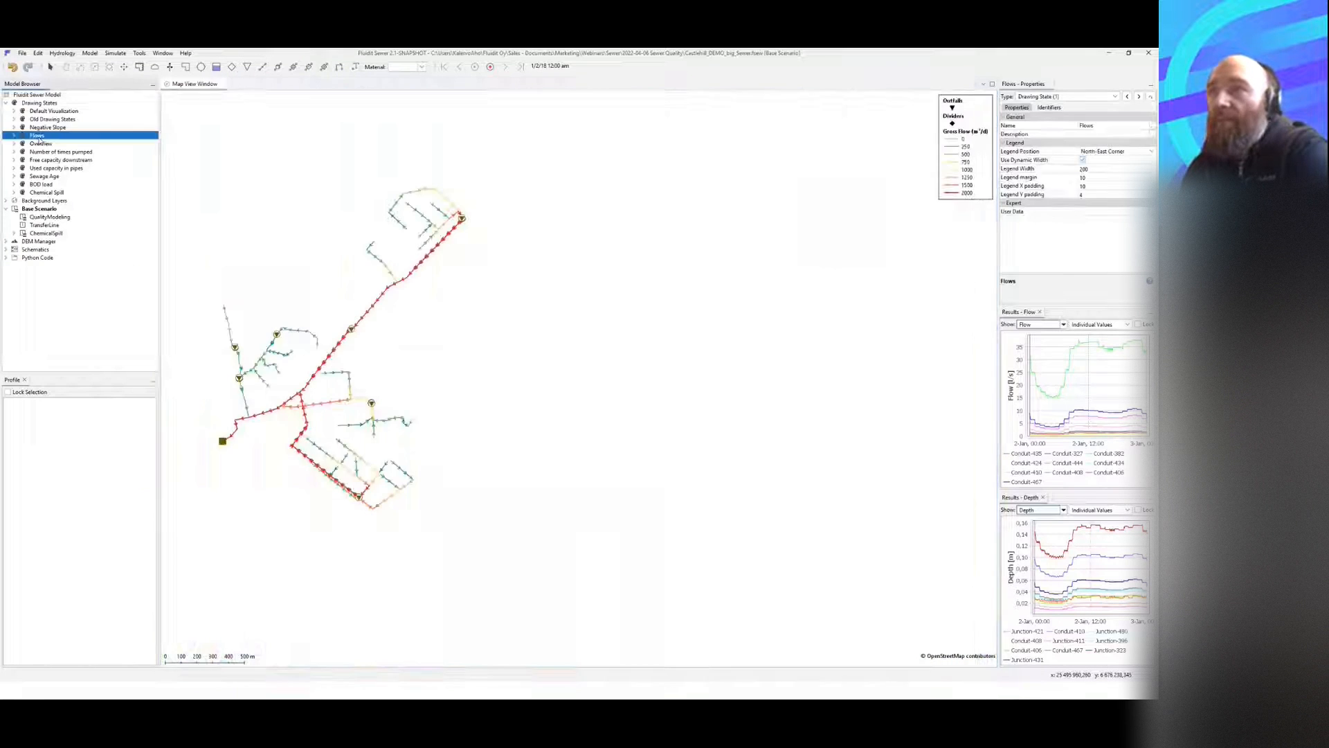
drag(915, 576, 506, 288)
drag(610, 276, 555, 272)
mouse_move(516, 229)
mouse_down()
mouse_move(815, 475)
mouse_move(540, 283)
mouse_up()
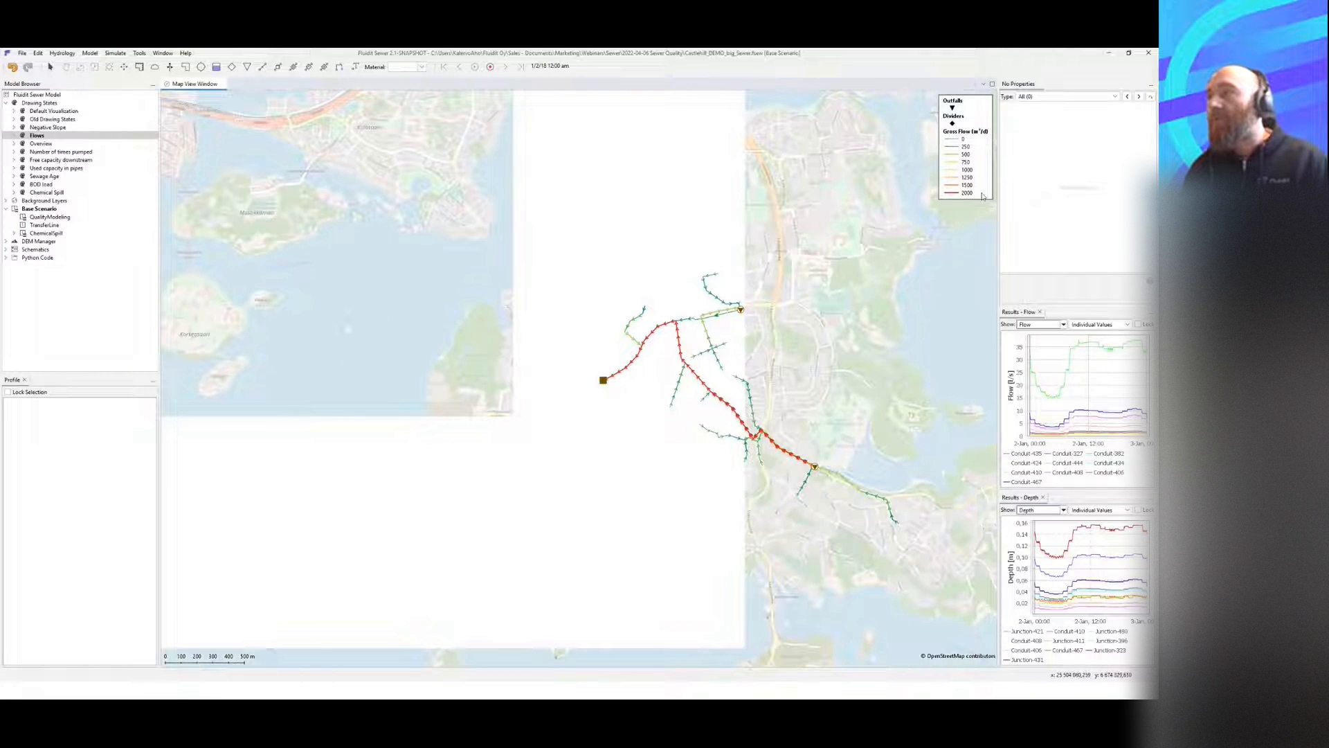
drag(414, 266, 719, 411)
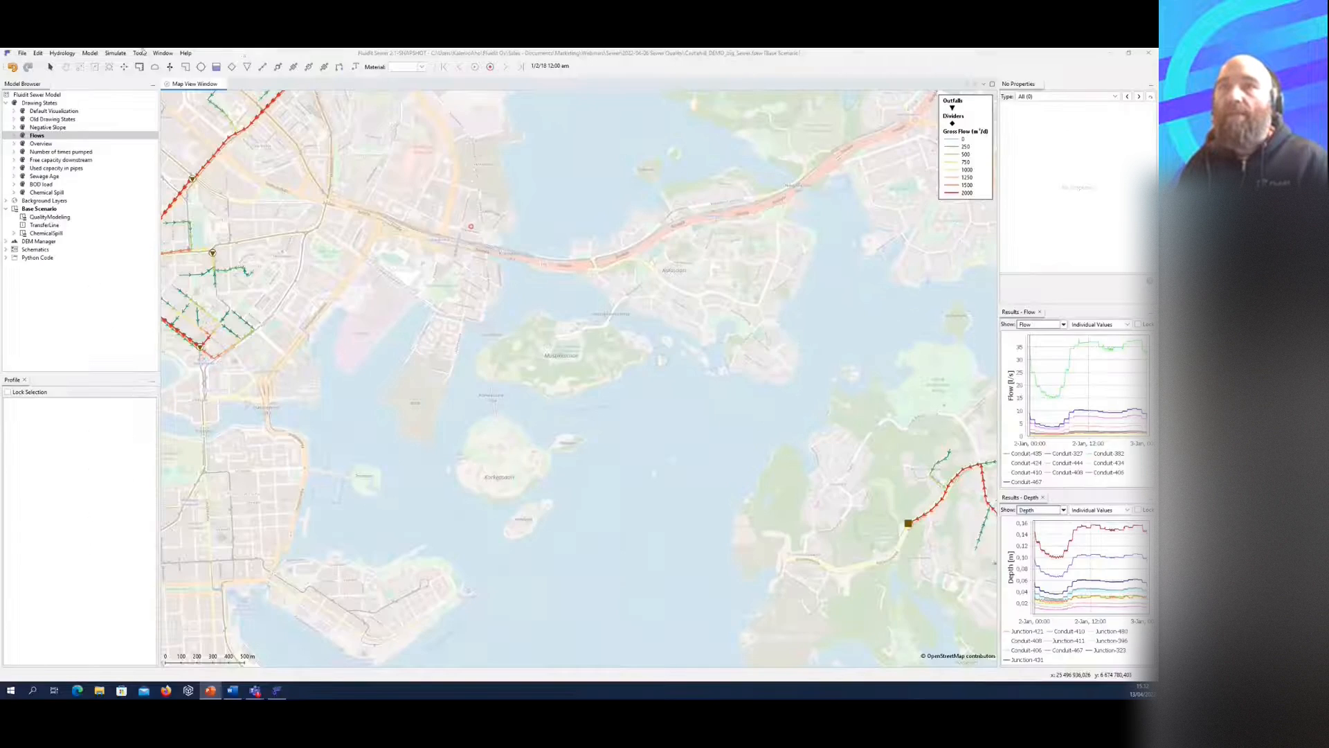
Step: Show the Number of times pumped drawing state and inspect the pumping areas, including the northernmost mainland branches
double_click(61, 153)
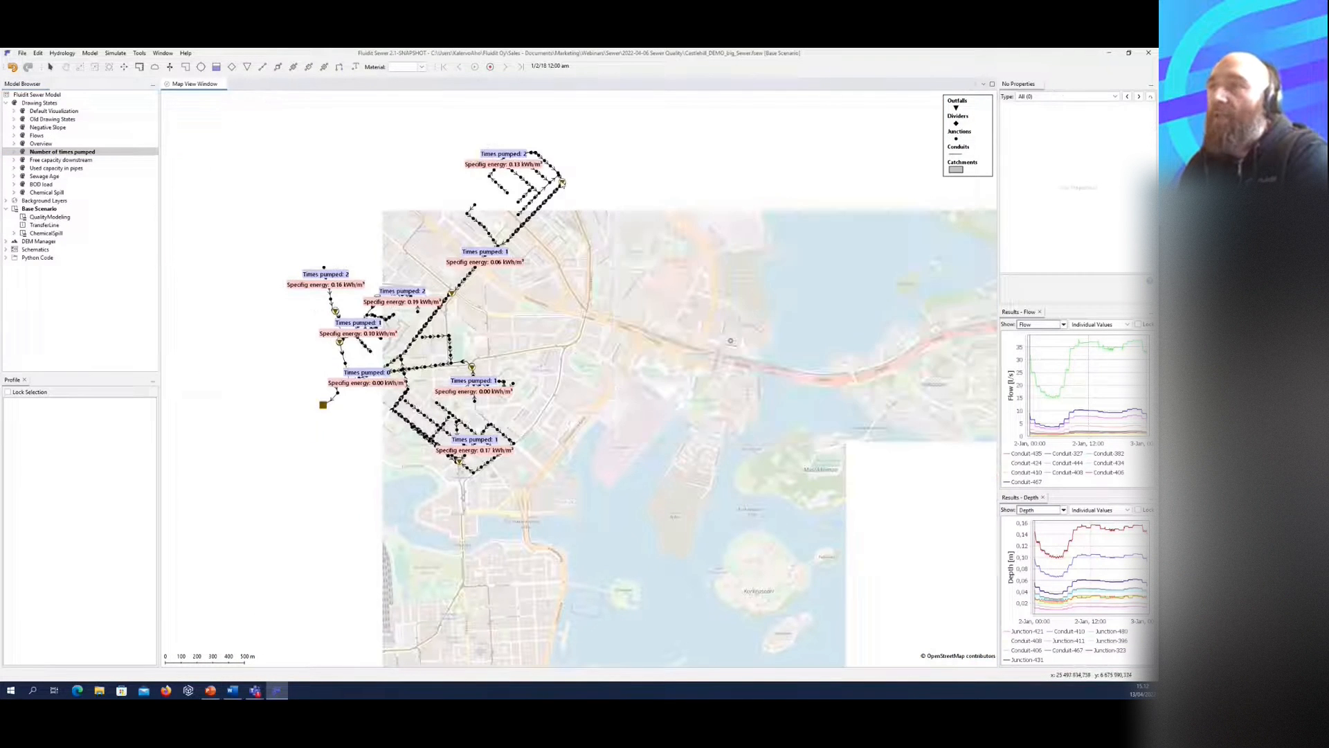
drag(452, 130, 561, 184)
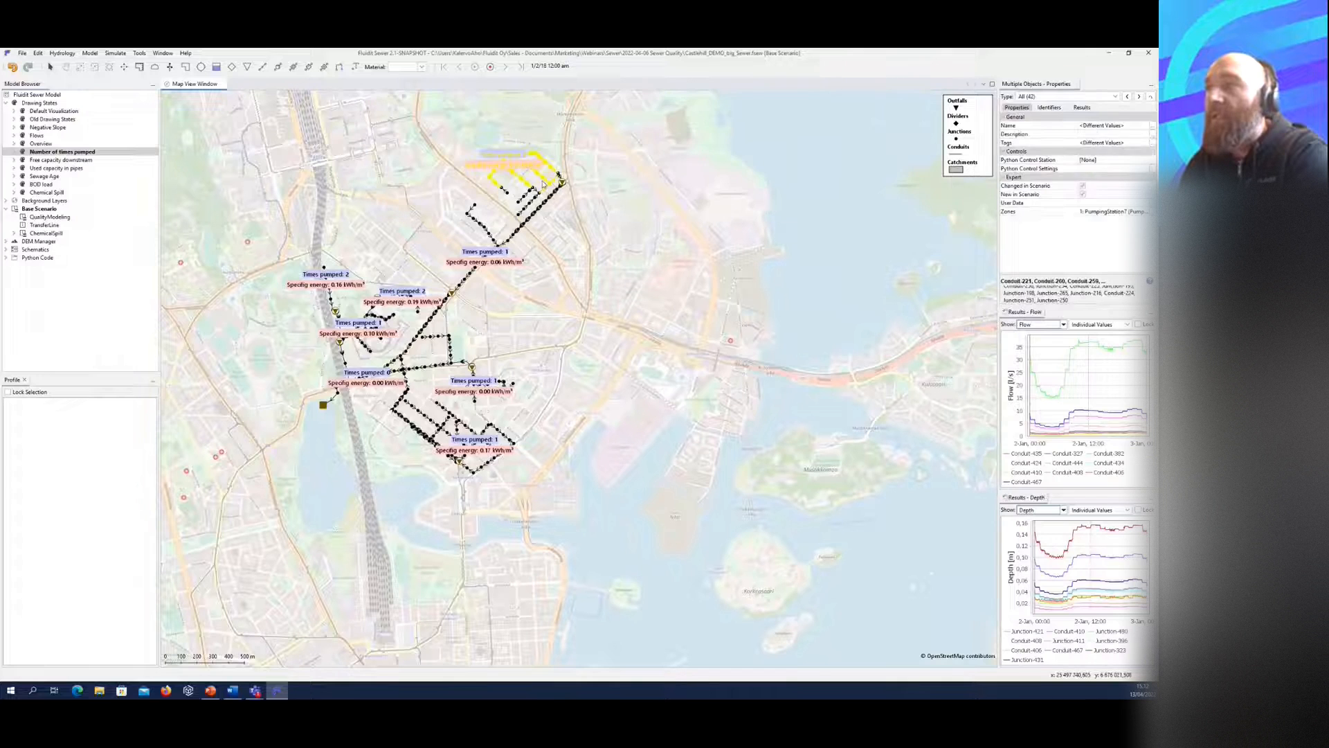
click(618, 193)
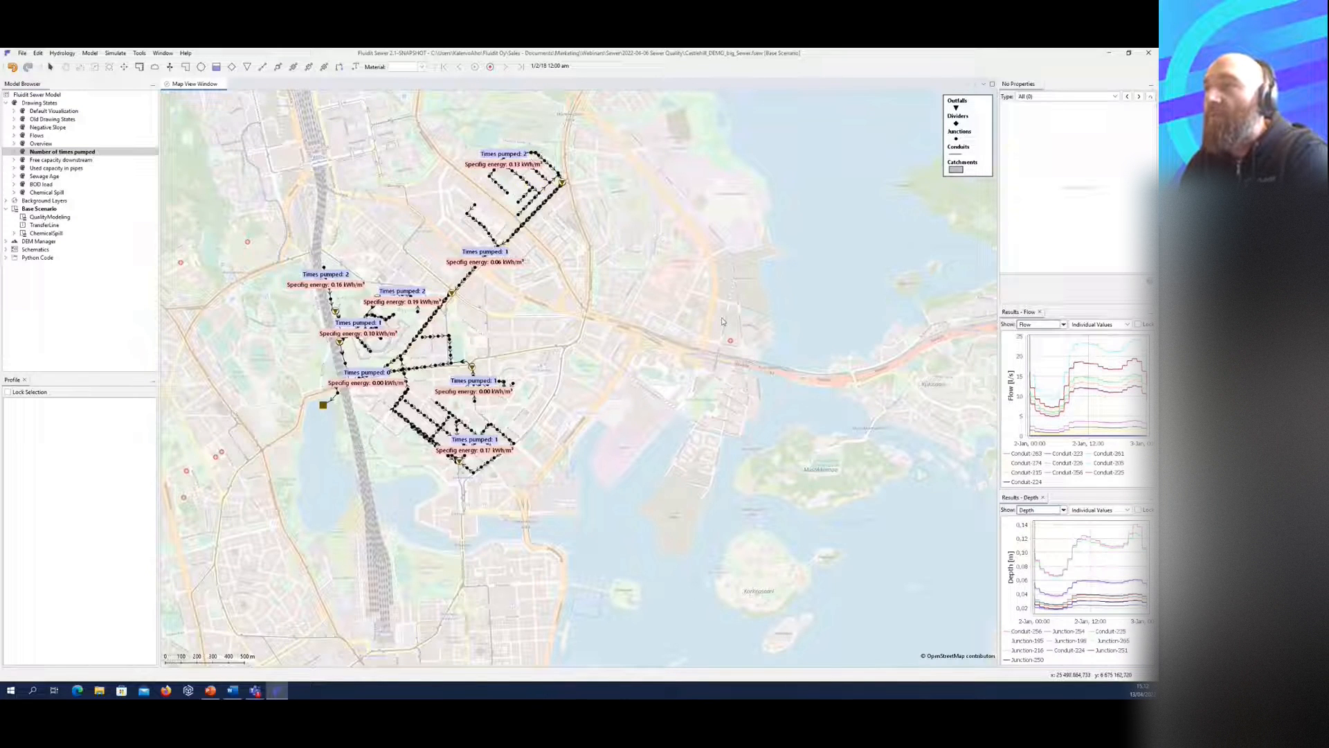
drag(722, 321, 335, 134)
drag(646, 303, 558, 349)
Step: Show the Free capacity downstream drawing state and inspect the island and mainland networks
click(72, 160)
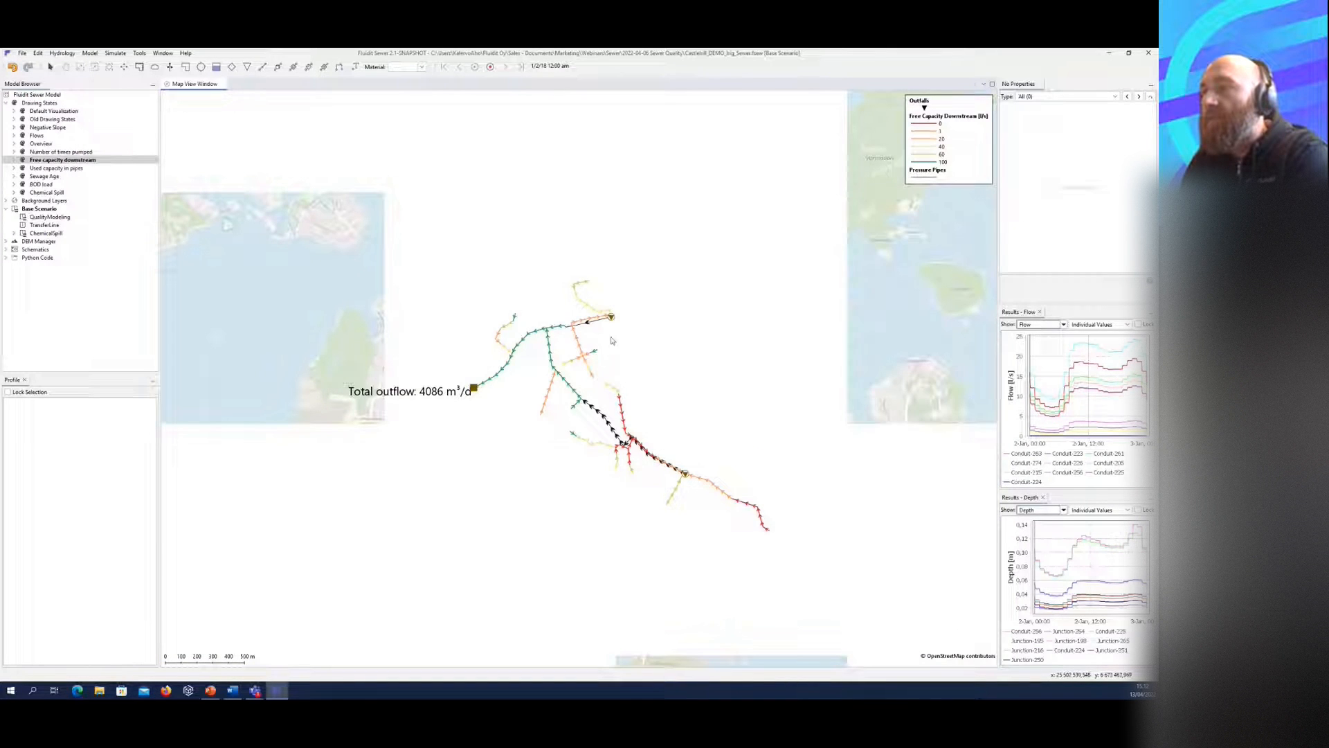
drag(386, 255, 682, 391)
drag(321, 281, 424, 332)
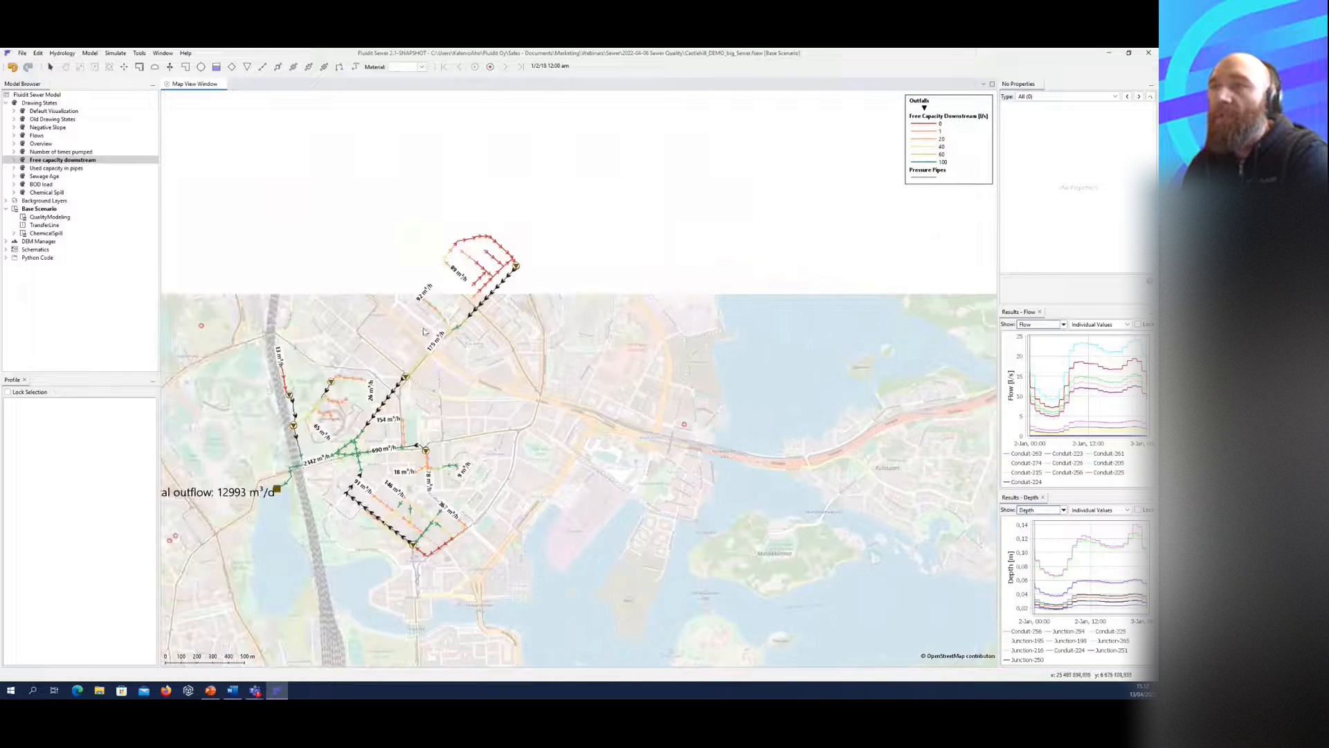
Step: Show the Used capacity in pipes drawing state and examine pipe utilisation and the outflow labels across the networks
click(72, 168)
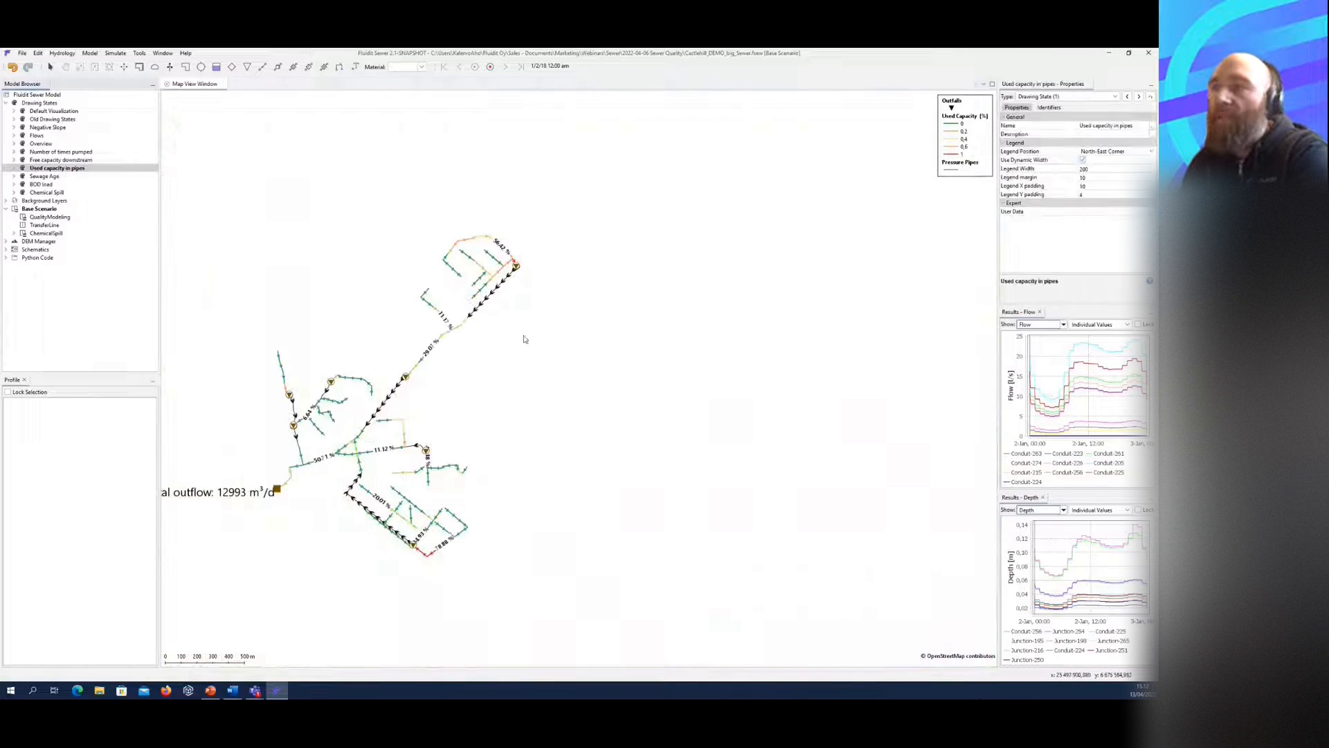
drag(486, 393, 528, 327)
scroll(437, 392, up, 4)
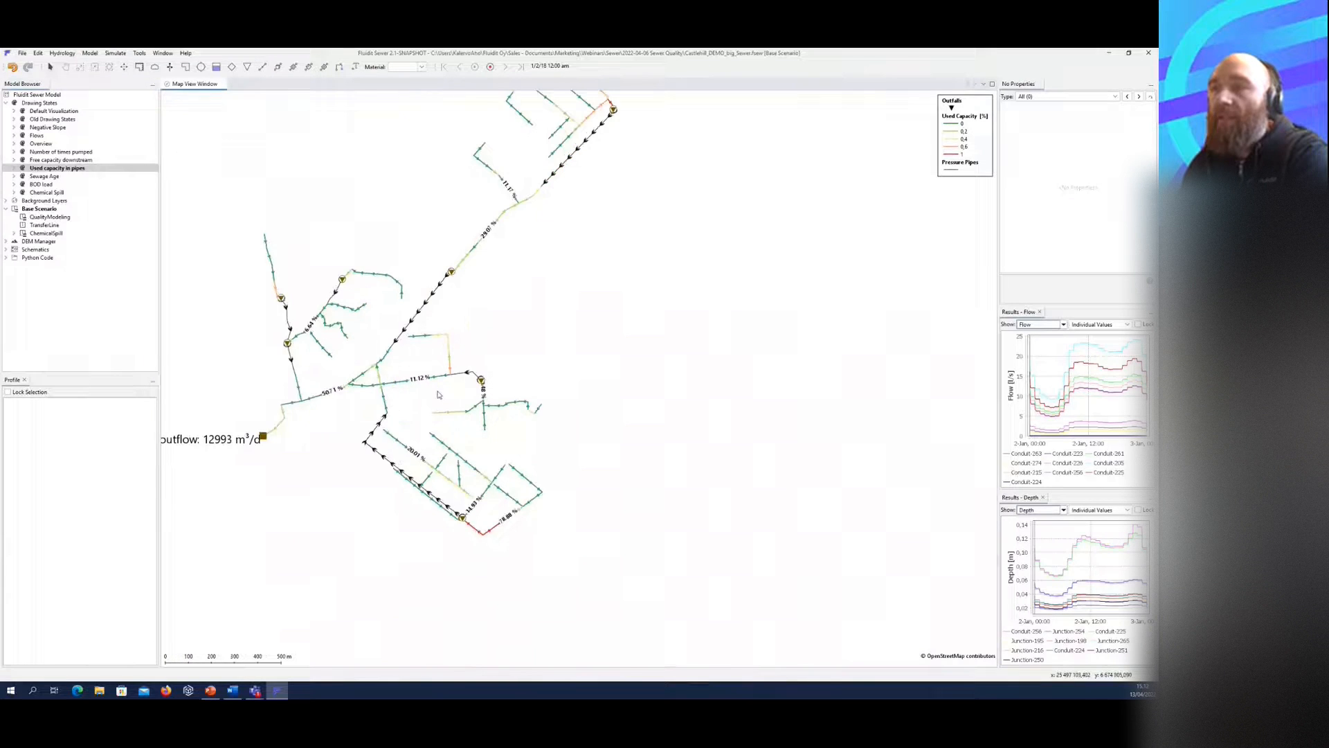
drag(697, 336, 572, 333)
scroll(572, 333, down, 4)
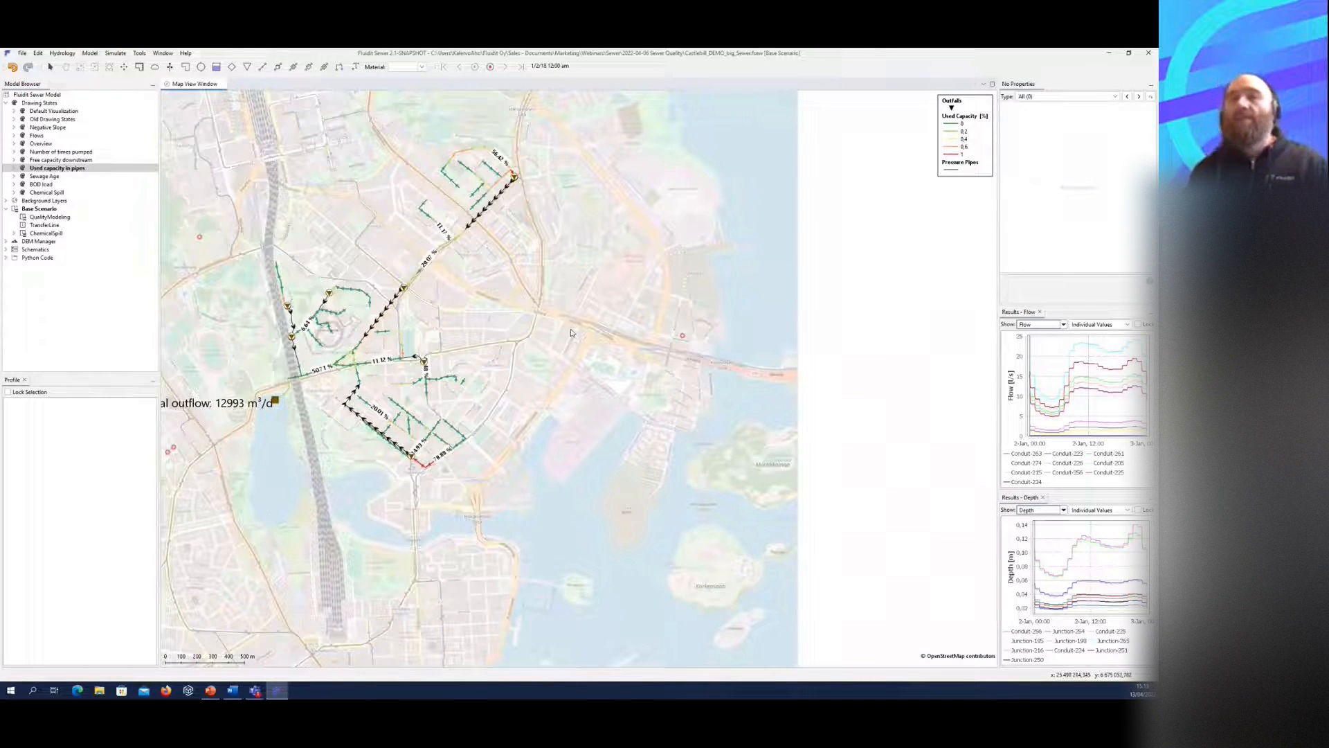
key(alt+Tab)
scroll(472, 371, down, 2)
mouse_move(478, 370)
mouse_down()
mouse_move(375, 362)
mouse_move(492, 358)
mouse_up()
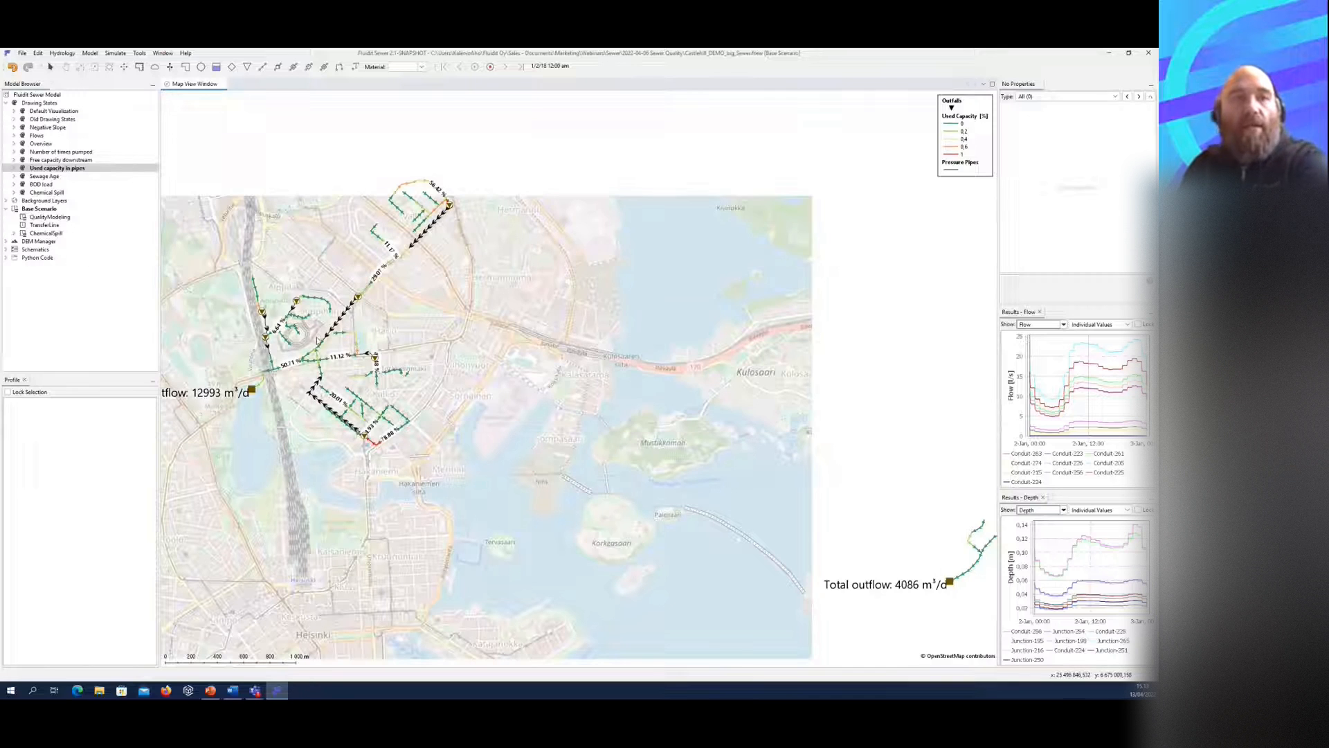
drag(521, 365, 498, 361)
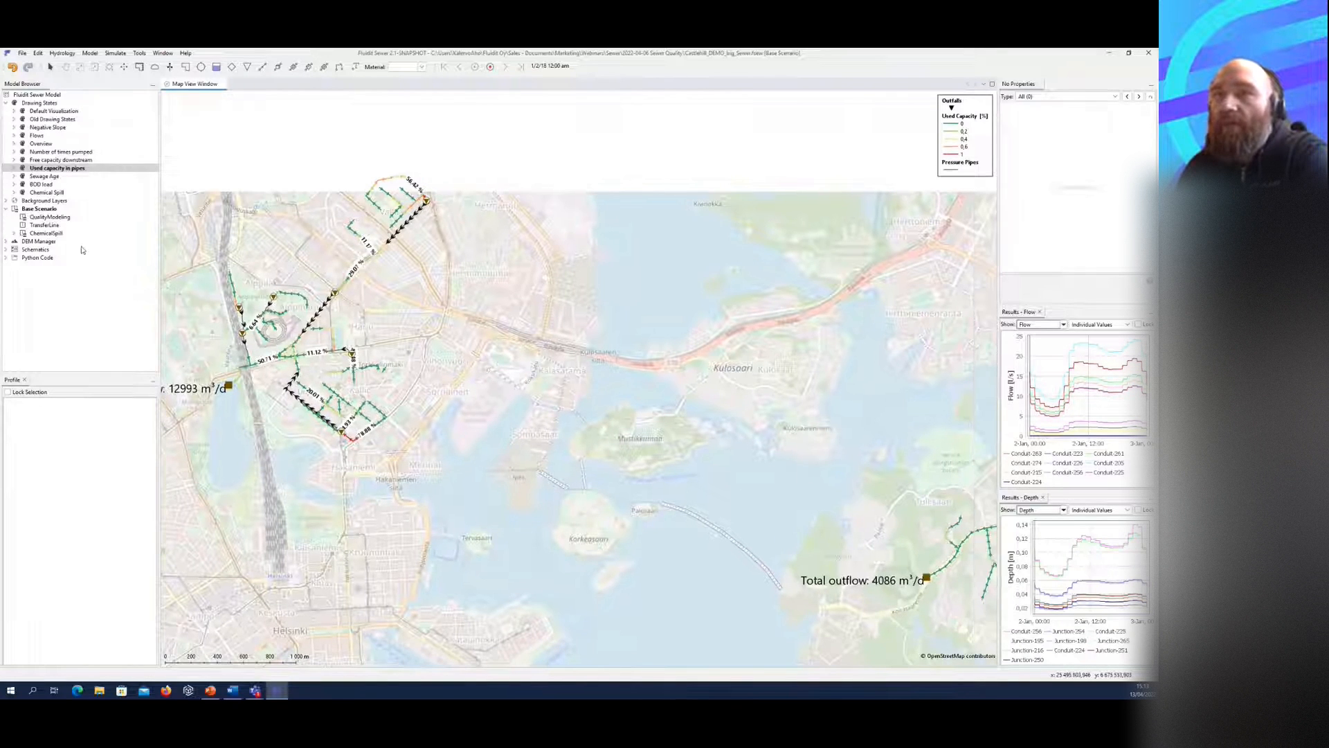
Step: Activate the QualityModeling scenario and bring both networks into view
click(42, 217)
double_click(41, 219)
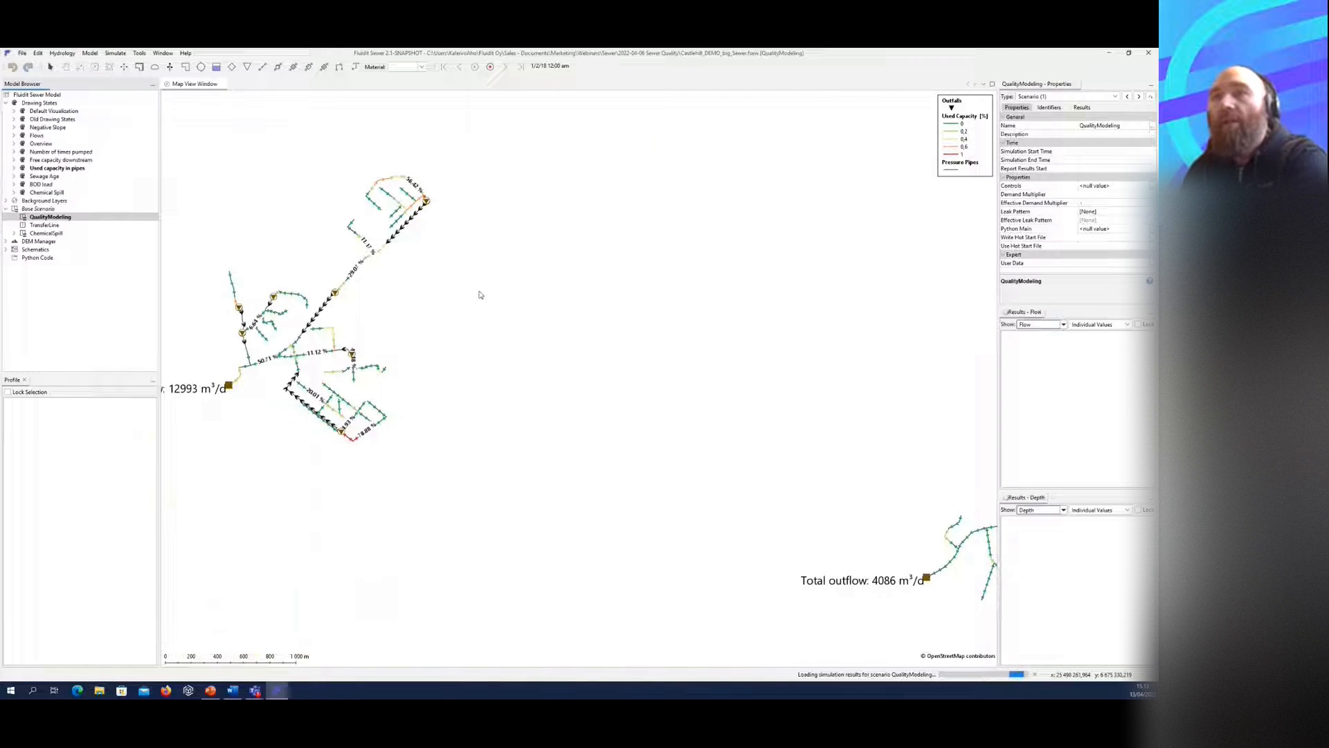
scroll(610, 326, down, 1)
drag(736, 342, 698, 323)
scroll(698, 323, down, 1)
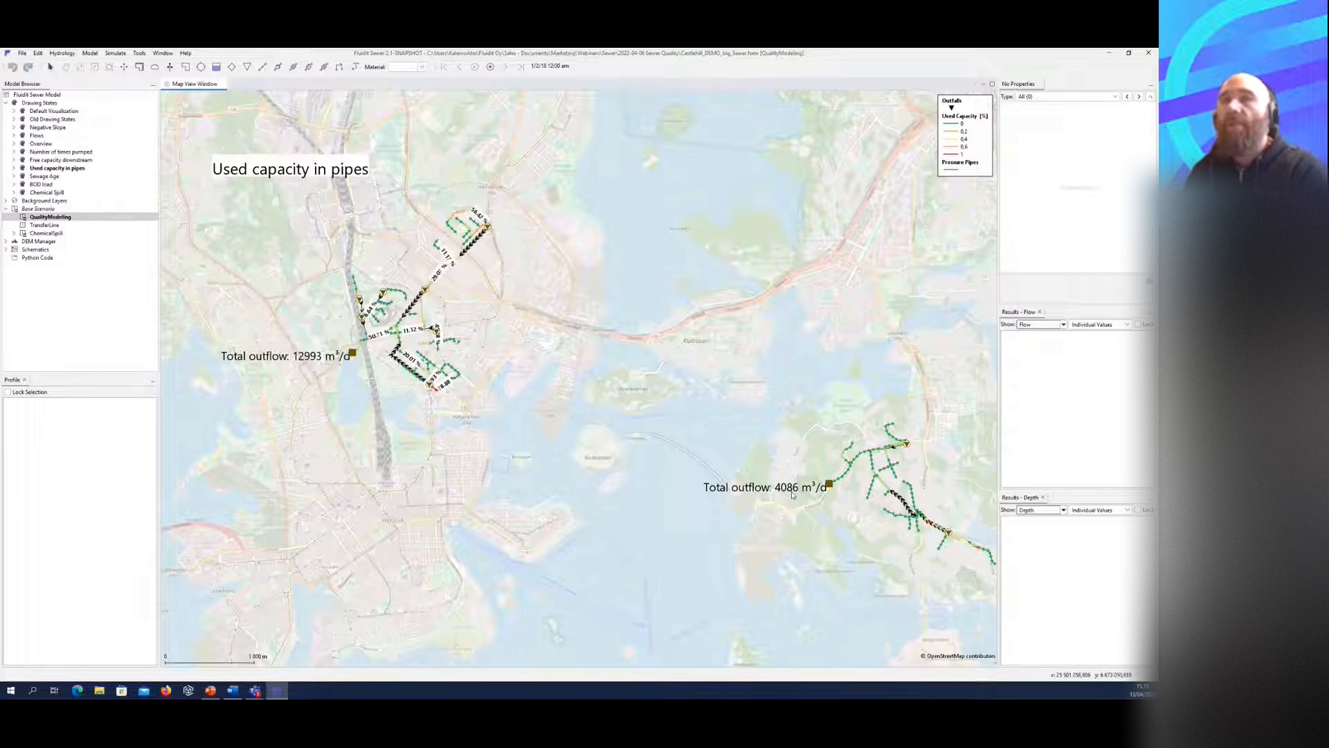
Step: Show the Sewage Age drawing state and inspect sewage ages across both networks
click(56, 178)
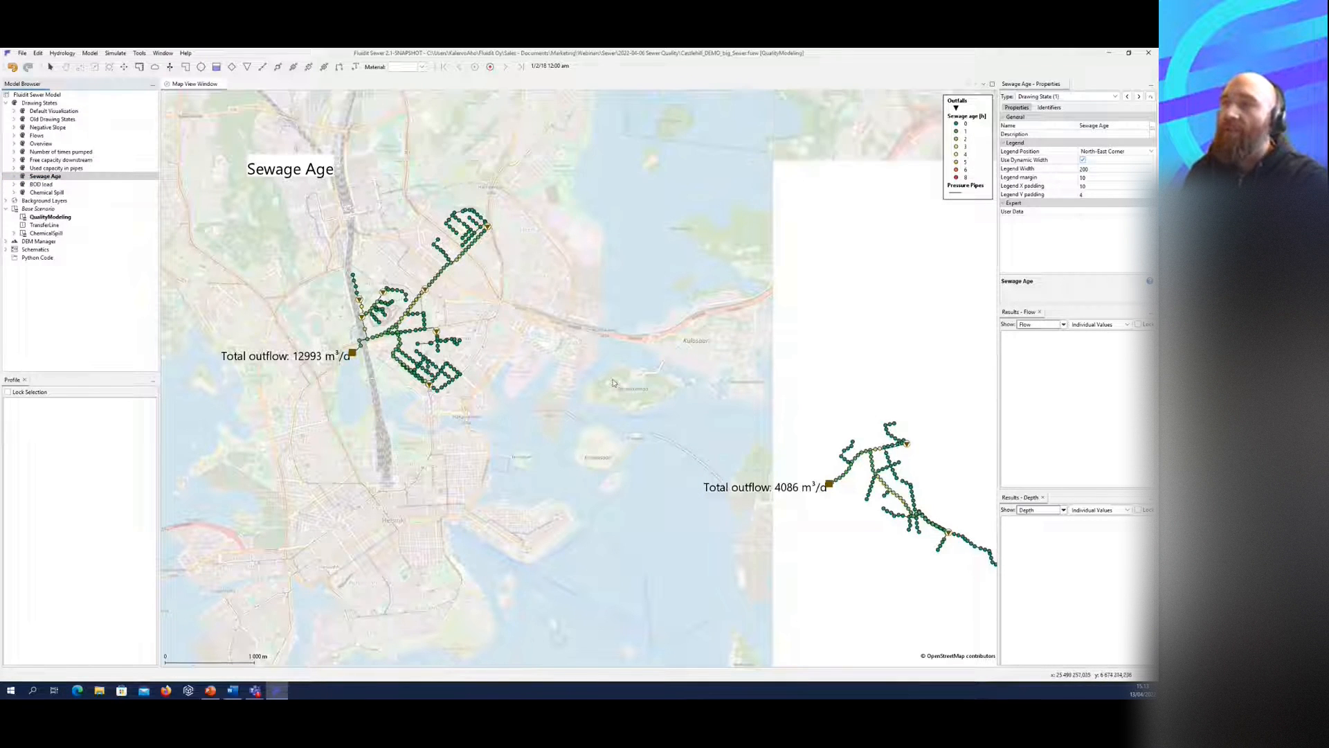
drag(660, 428, 582, 403)
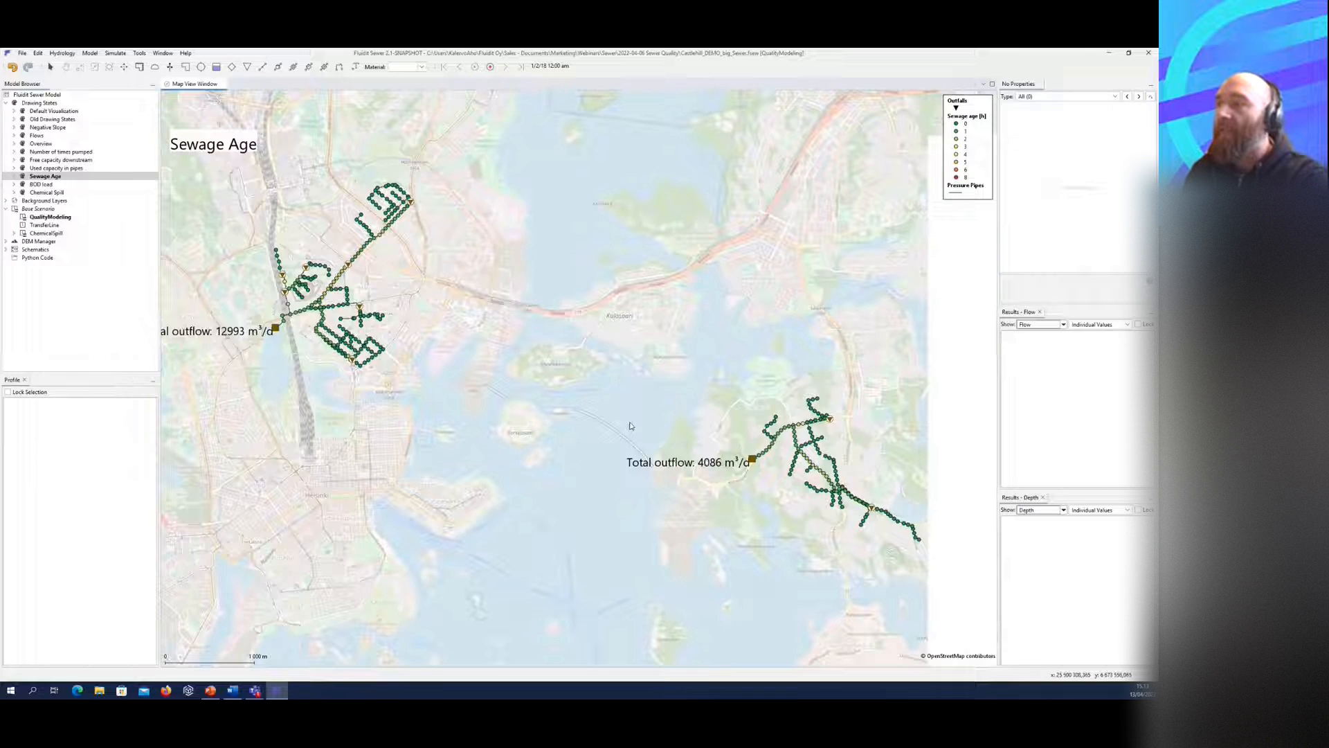
drag(521, 278, 590, 309)
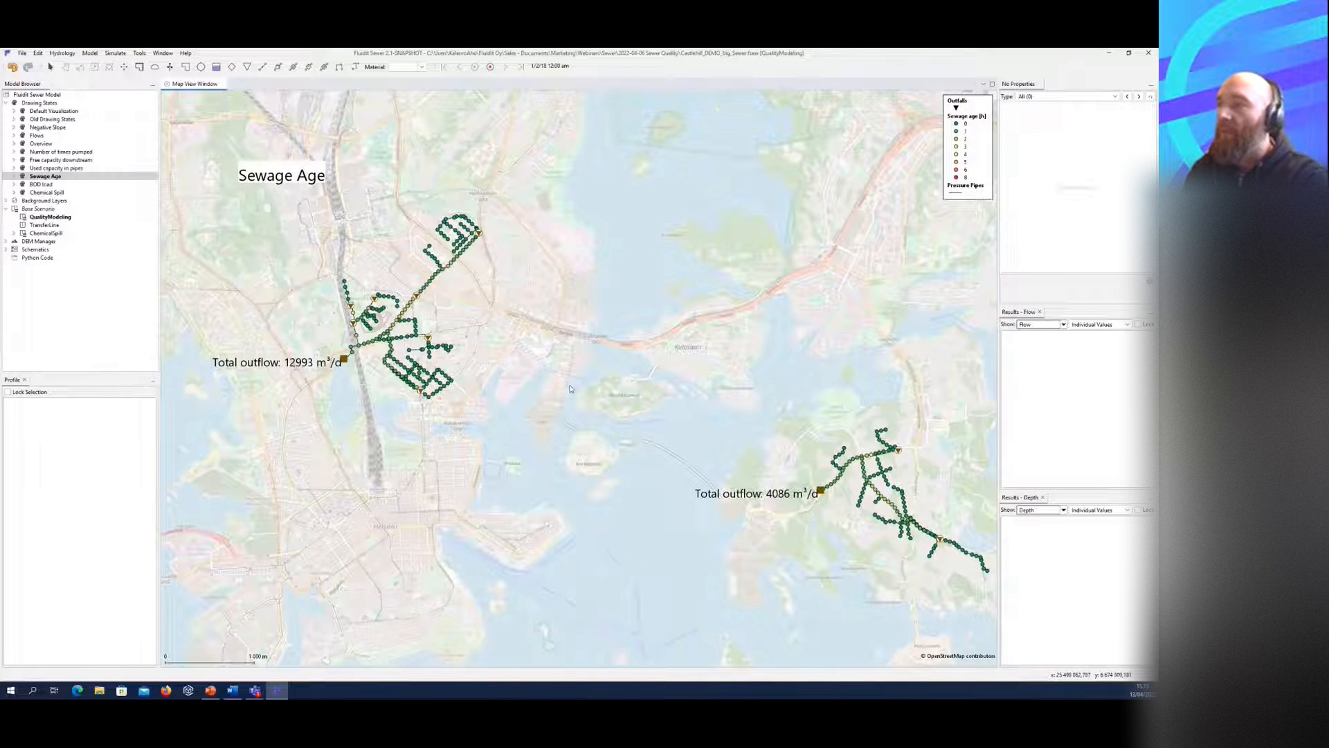
Step: Examine the Age result graph of a junction on the eastern network's trunk line, closing the graph after viewing
drag(728, 452, 572, 389)
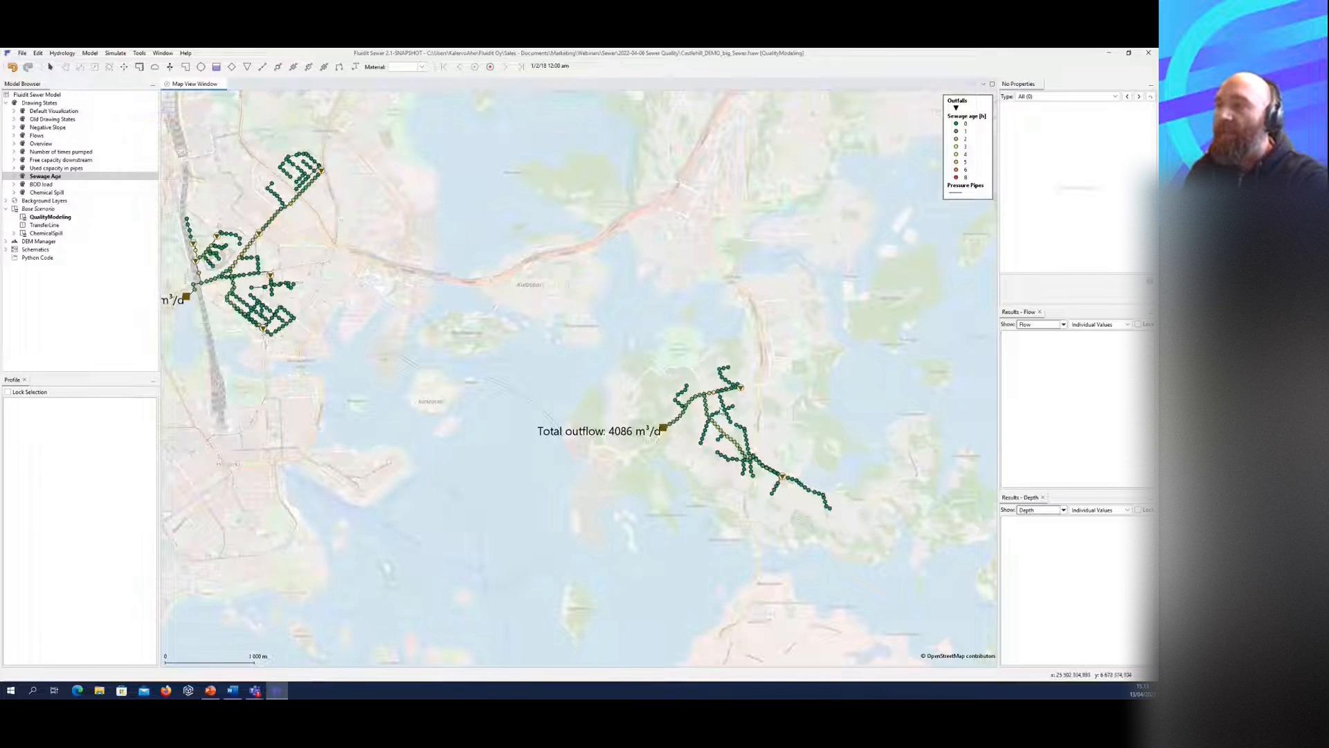
scroll(698, 413, up, 3)
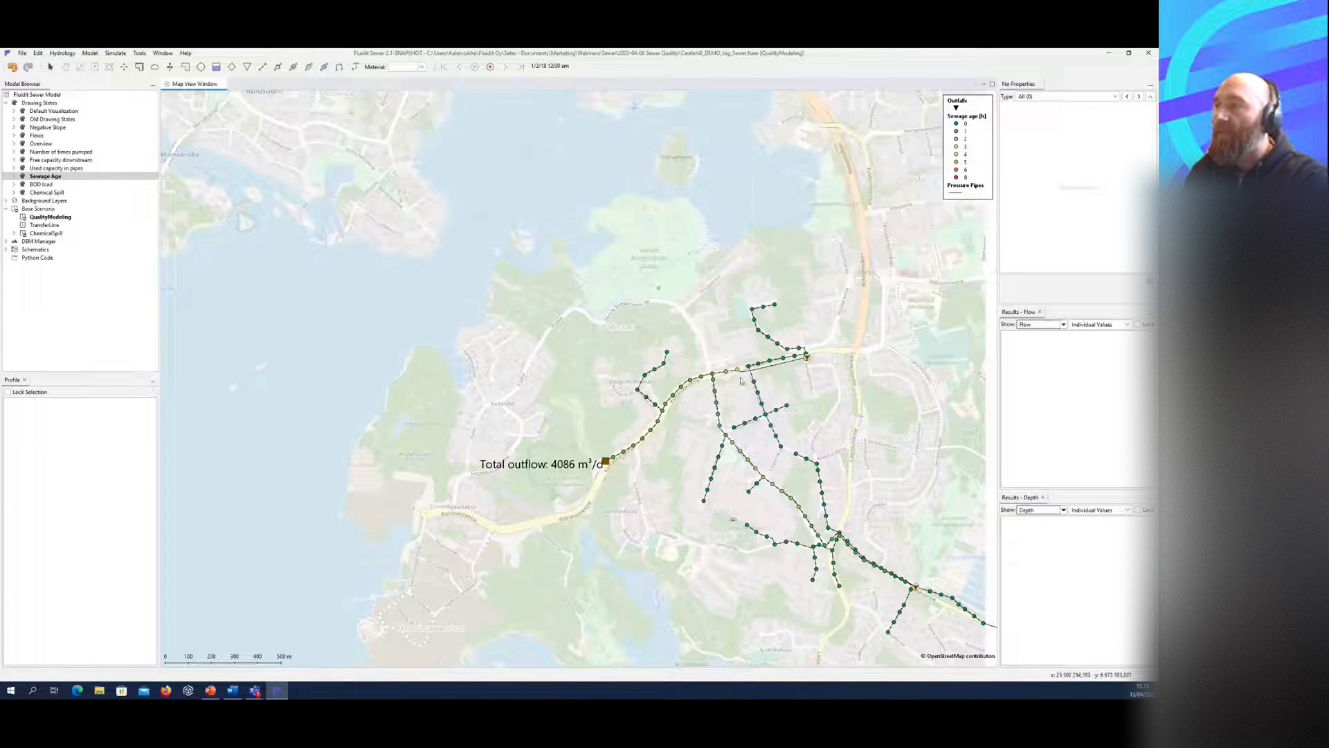
click(738, 373)
right_click(738, 372)
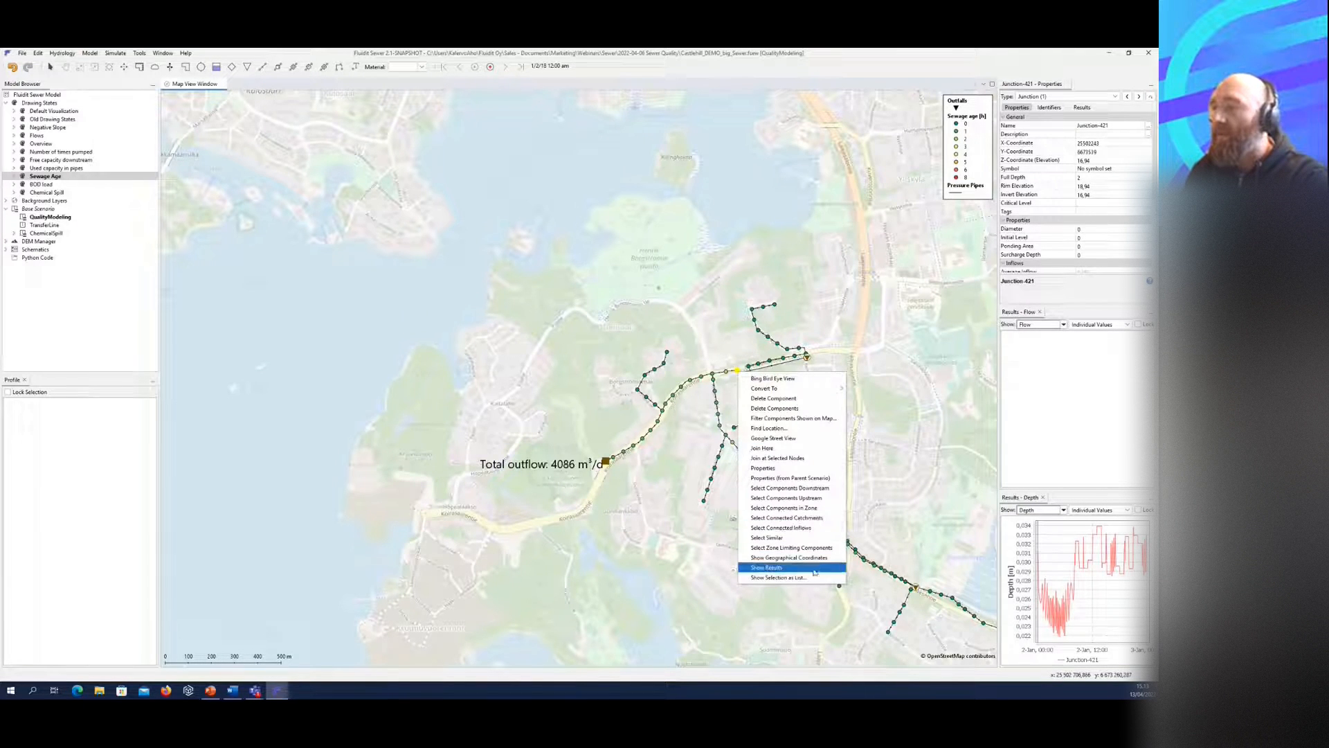
mouse_move(796, 568)
click(869, 418)
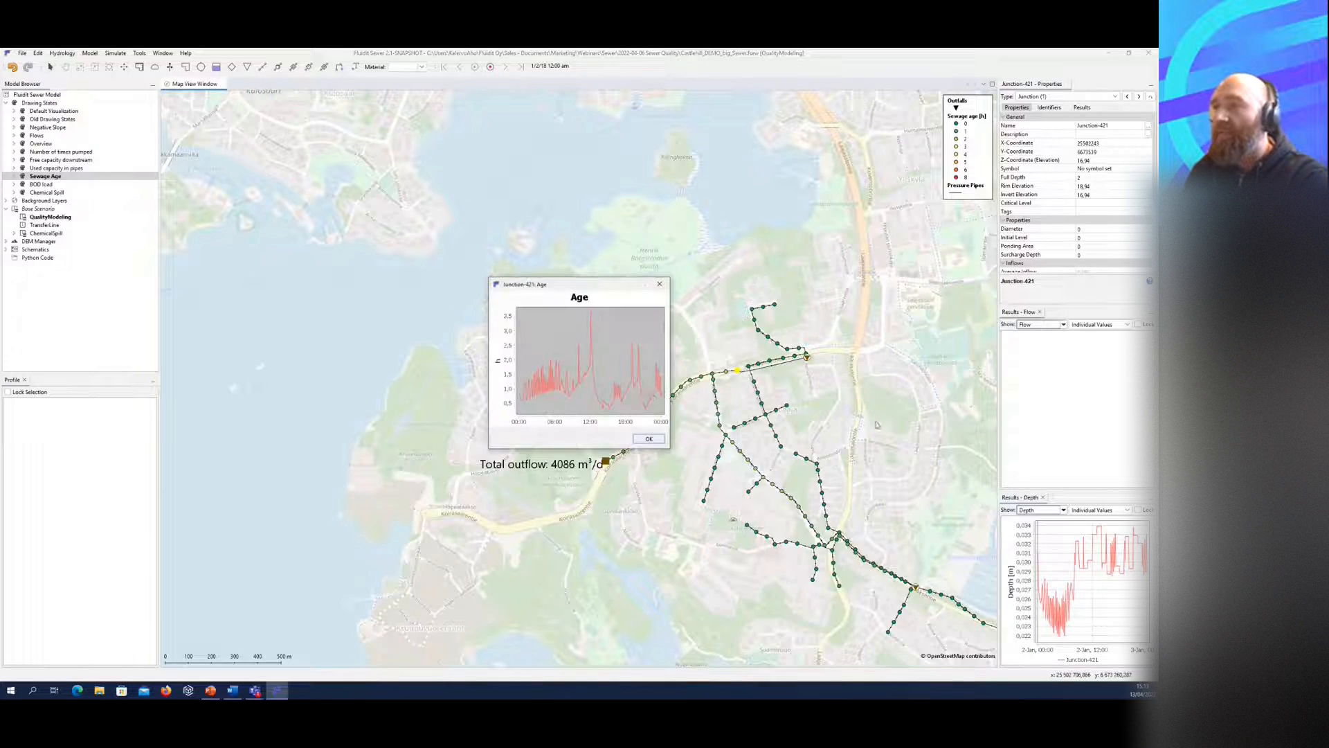
drag(613, 292, 479, 241)
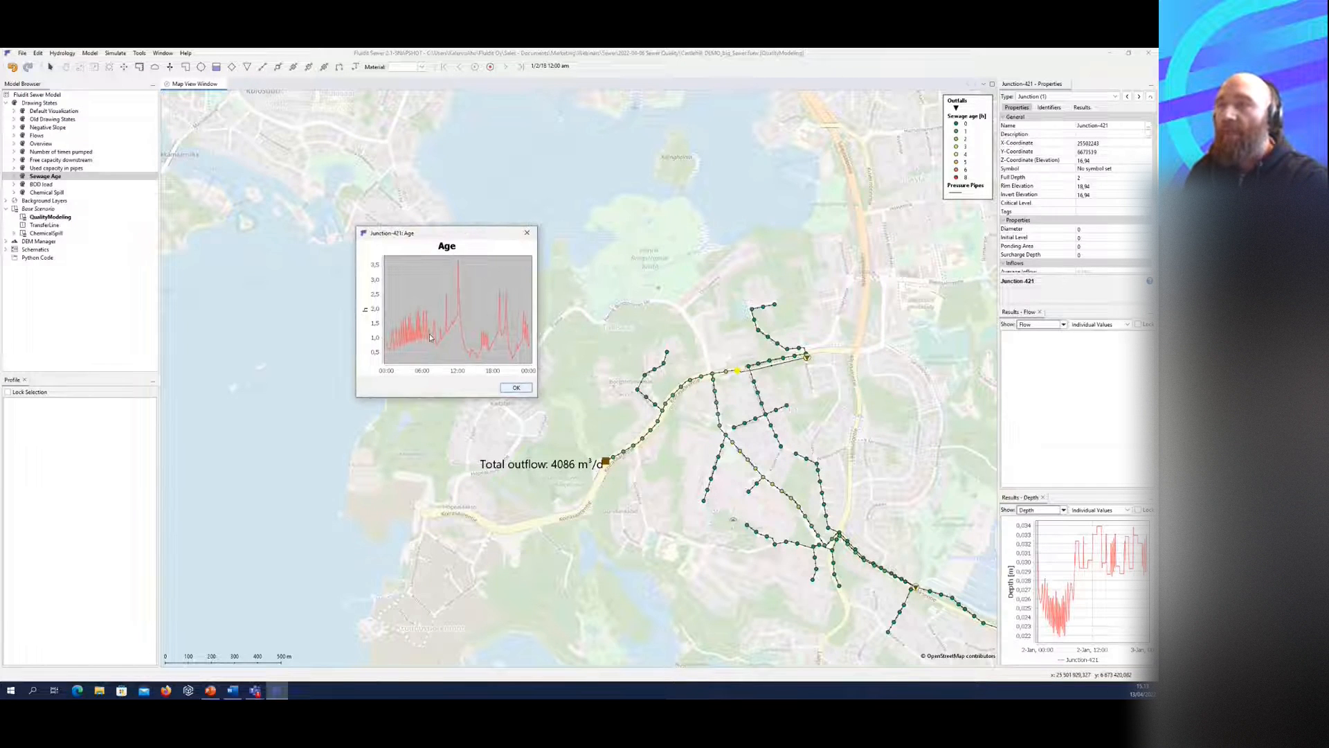
click(527, 232)
Step: Clear the junction selection and open the model's pollutant definitions to review the Age, BOD and chemical parameters
scroll(467, 299, down, 3)
drag(467, 299, 632, 360)
scroll(597, 330, down, 2)
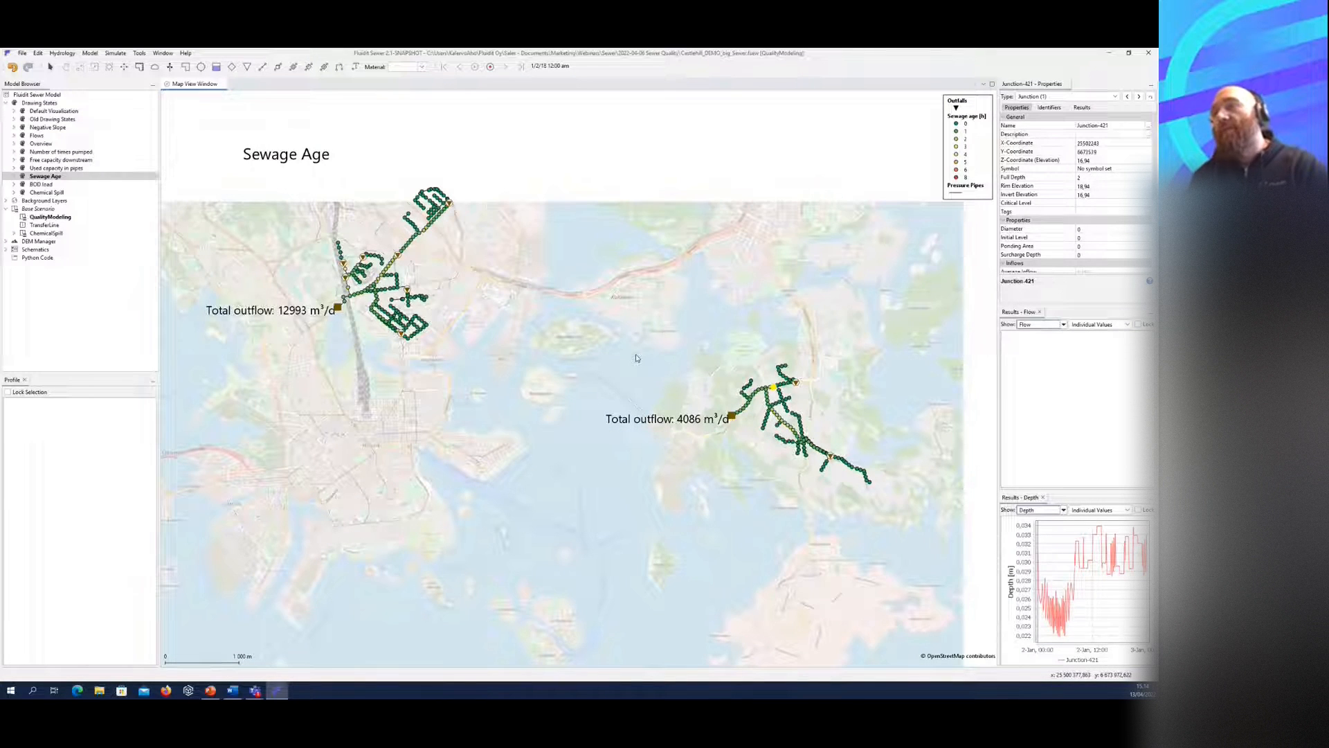
click(677, 354)
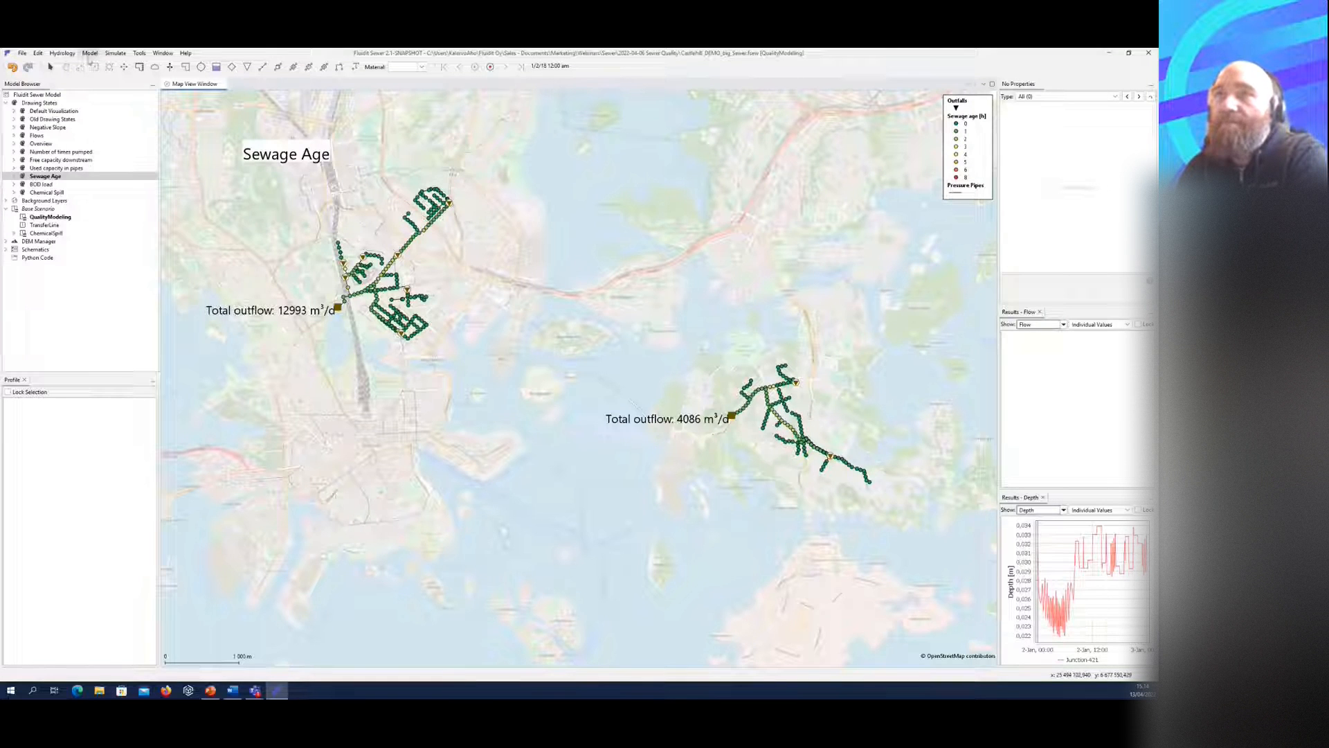
click(90, 54)
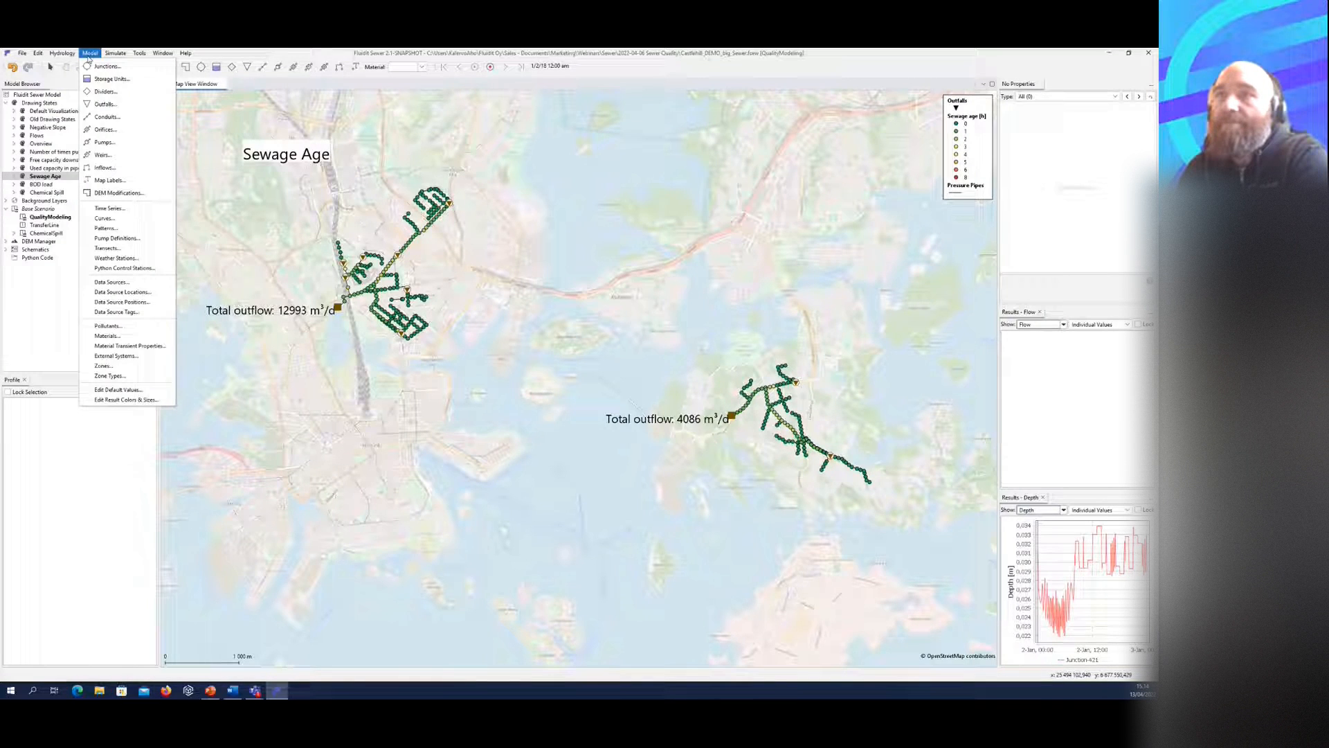
click(125, 325)
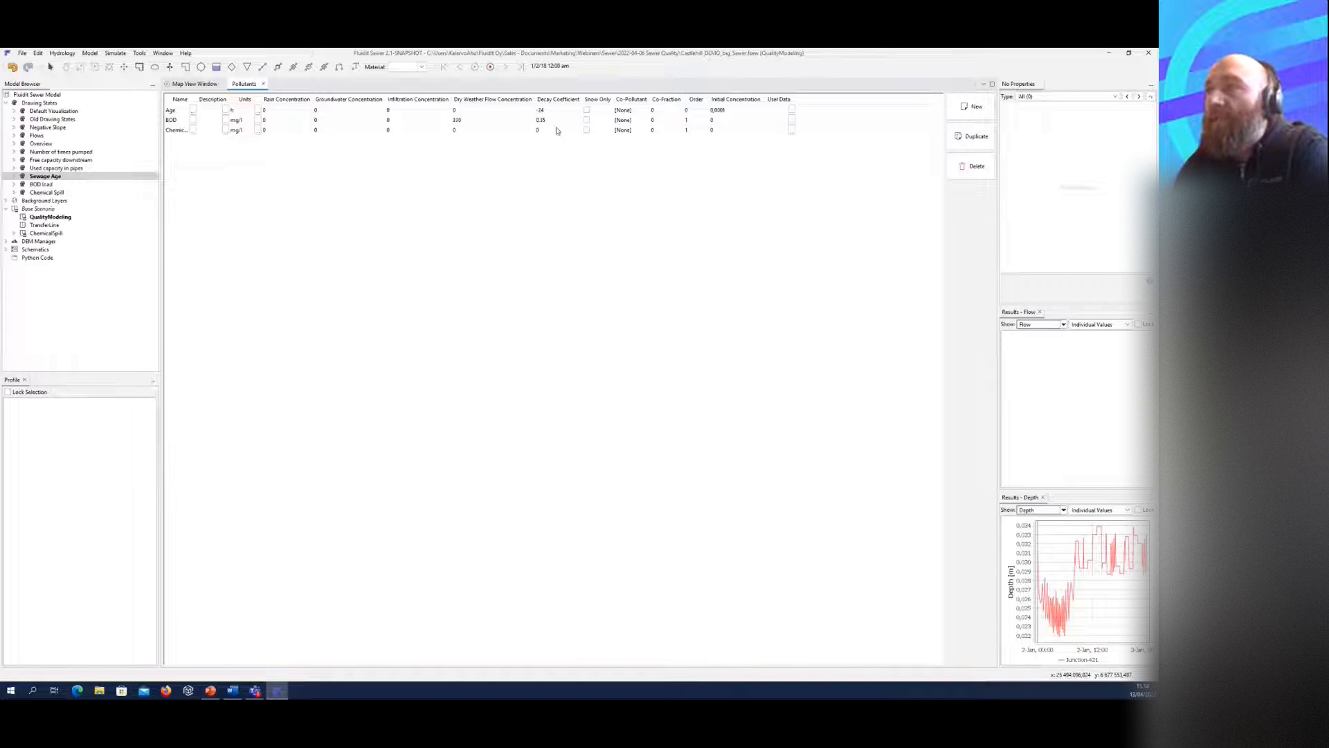
Step: Return to the map and show the BOD load drawing state for both networks
click(181, 84)
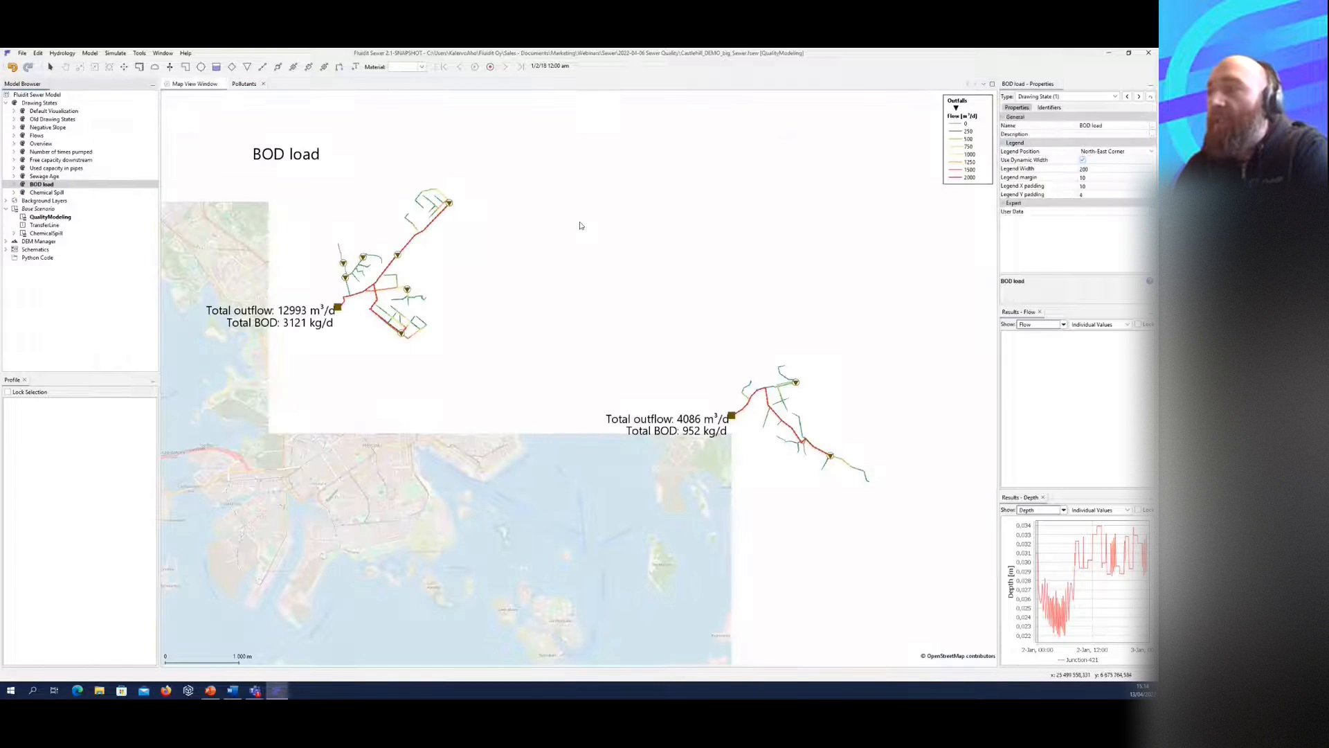
drag(604, 266, 642, 260)
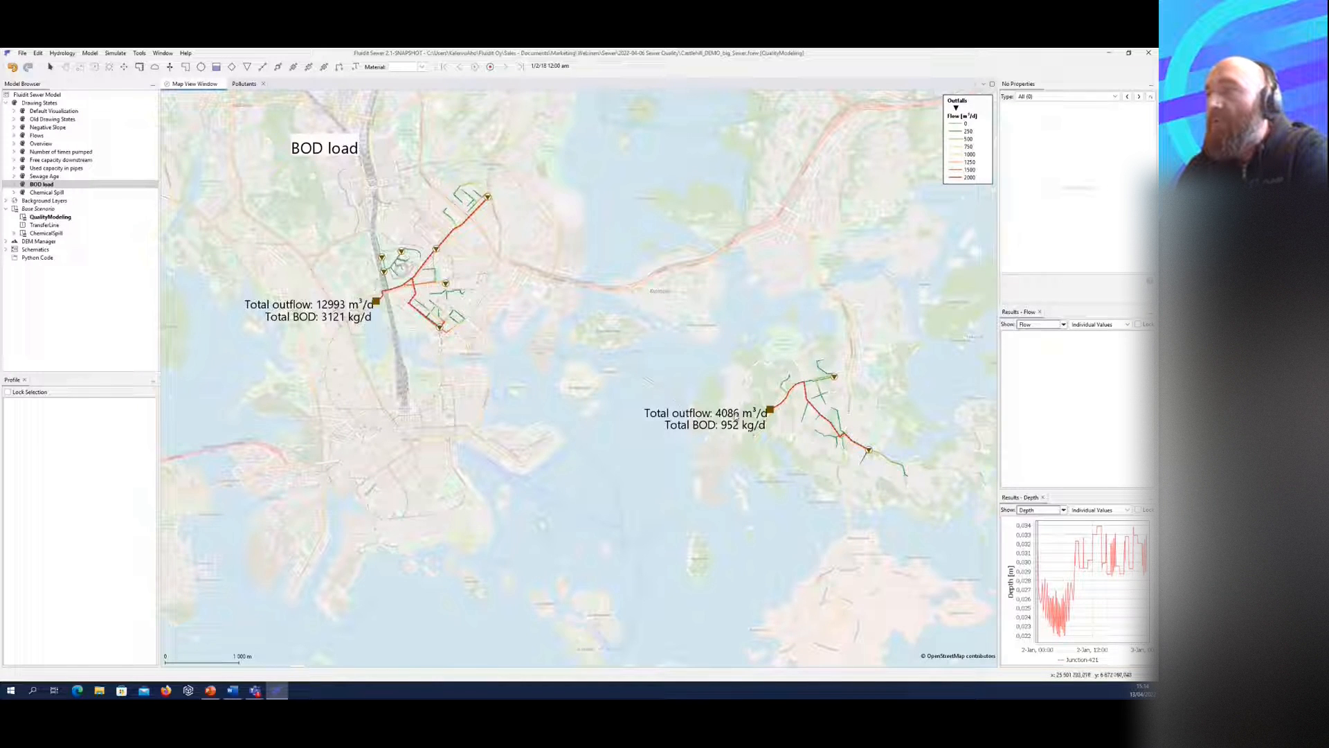
scroll(370, 294, up, 1)
Step: Examine the BOD result graph of the sewage treatment outfall in the western network, closing the graph after viewing
scroll(370, 294, up, 4)
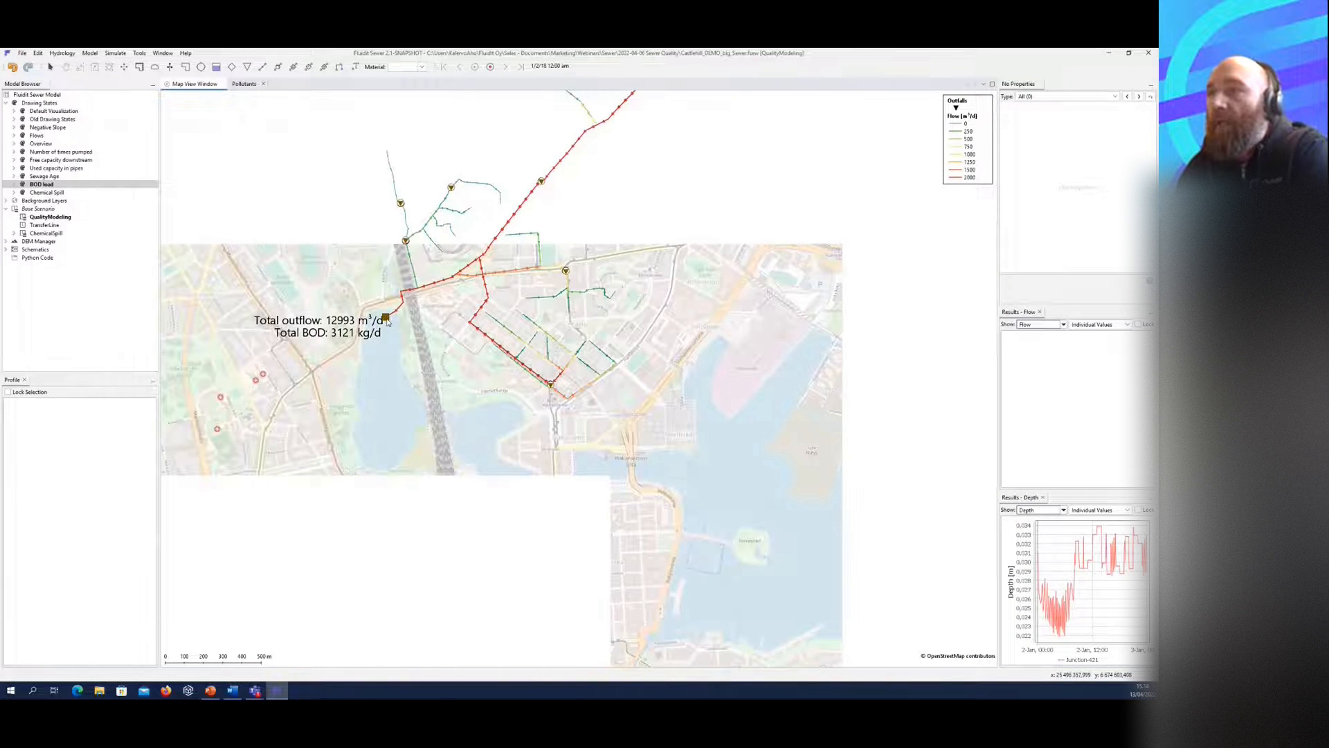
right_click(386, 319)
mouse_move(450, 495)
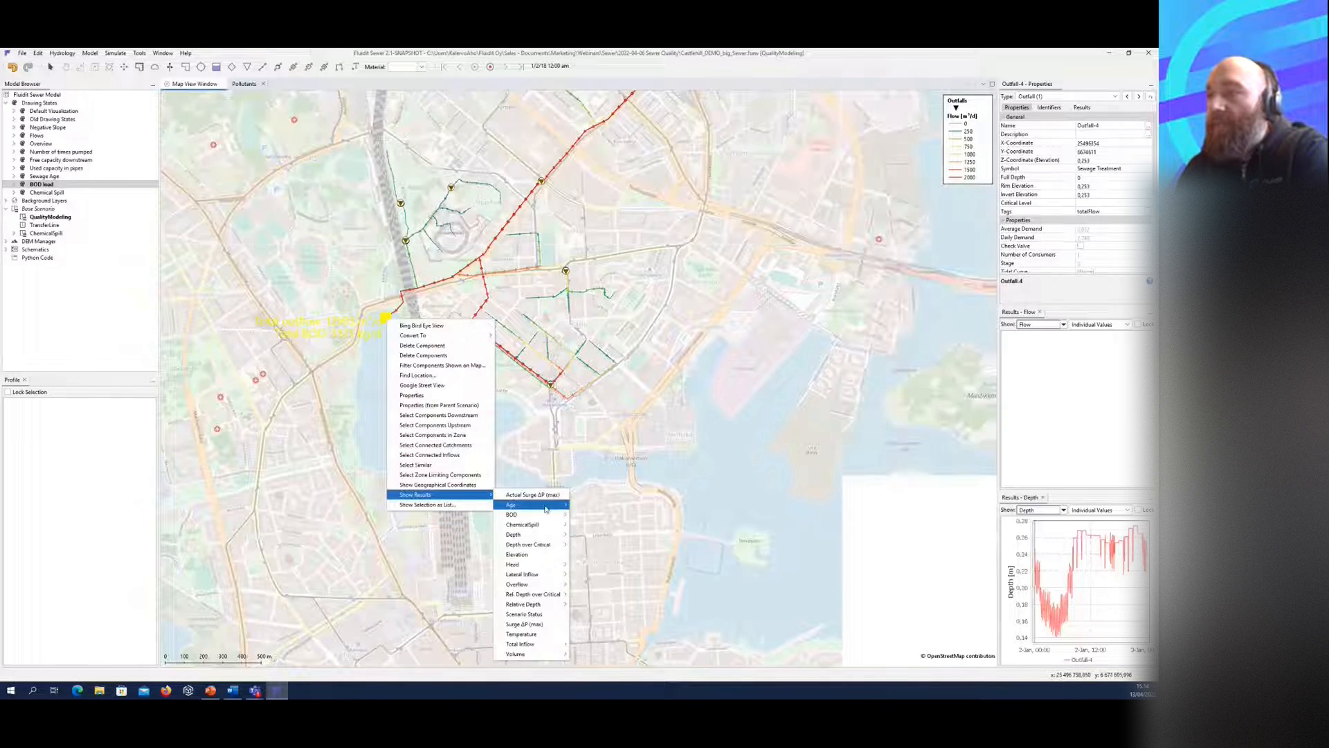
mouse_move(545, 515)
click(593, 514)
drag(592, 282, 674, 175)
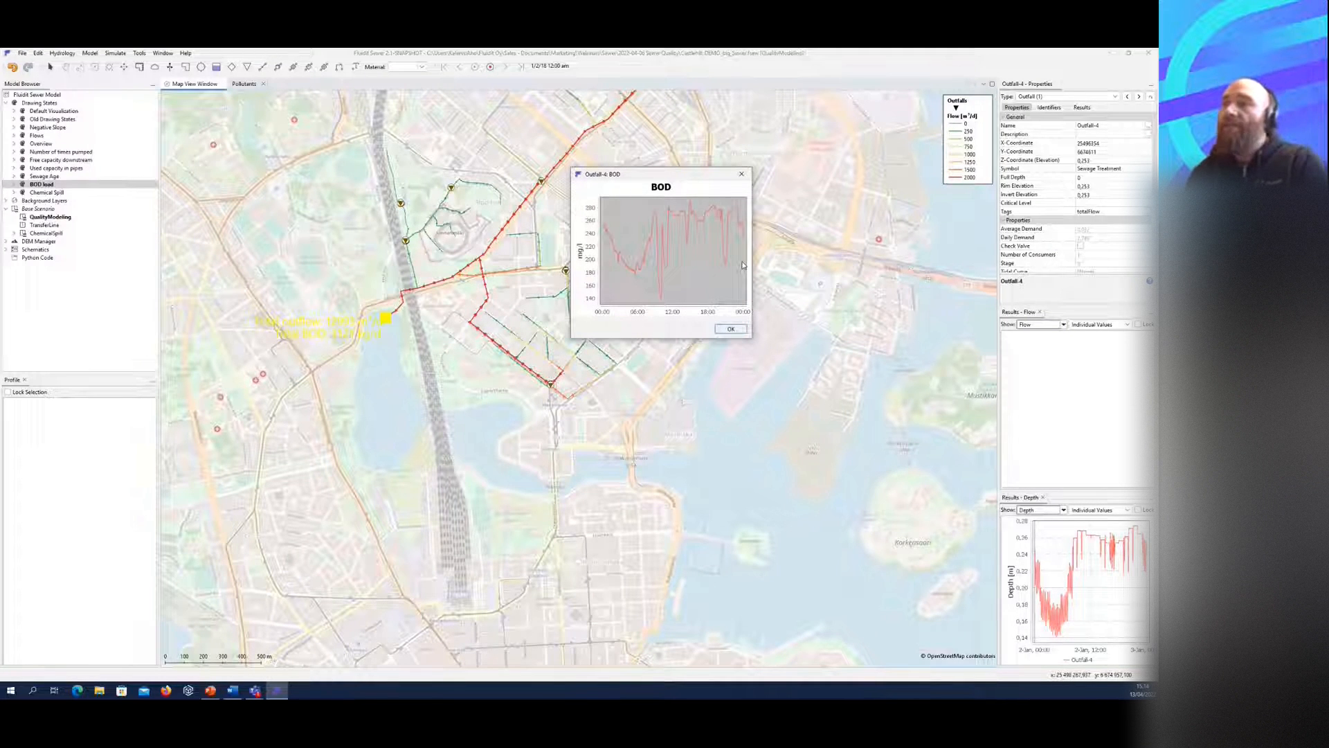
click(741, 173)
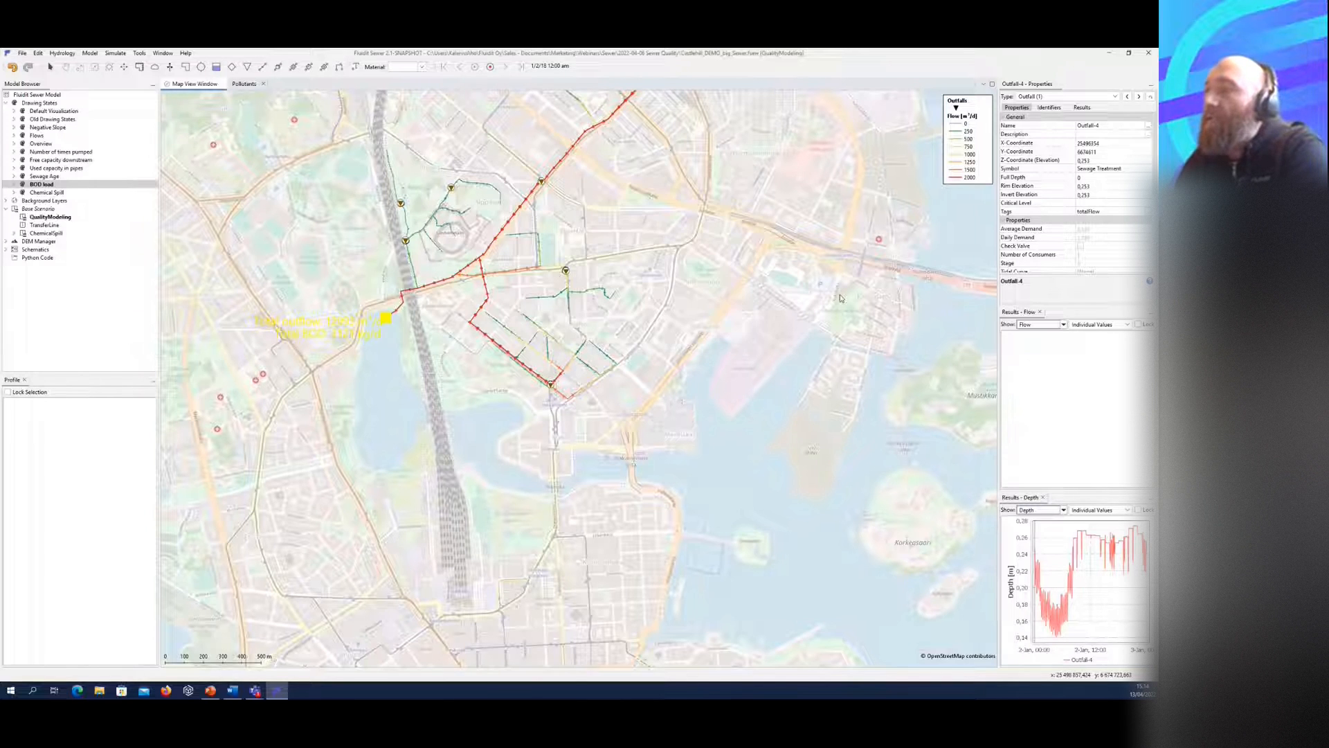
Step: Bring both networks into view, highlight the whole eastern network by selecting its components, and clear the selection
scroll(841, 299, down, 3)
drag(841, 299, 630, 292)
scroll(703, 297, down, 1)
drag(748, 290, 659, 333)
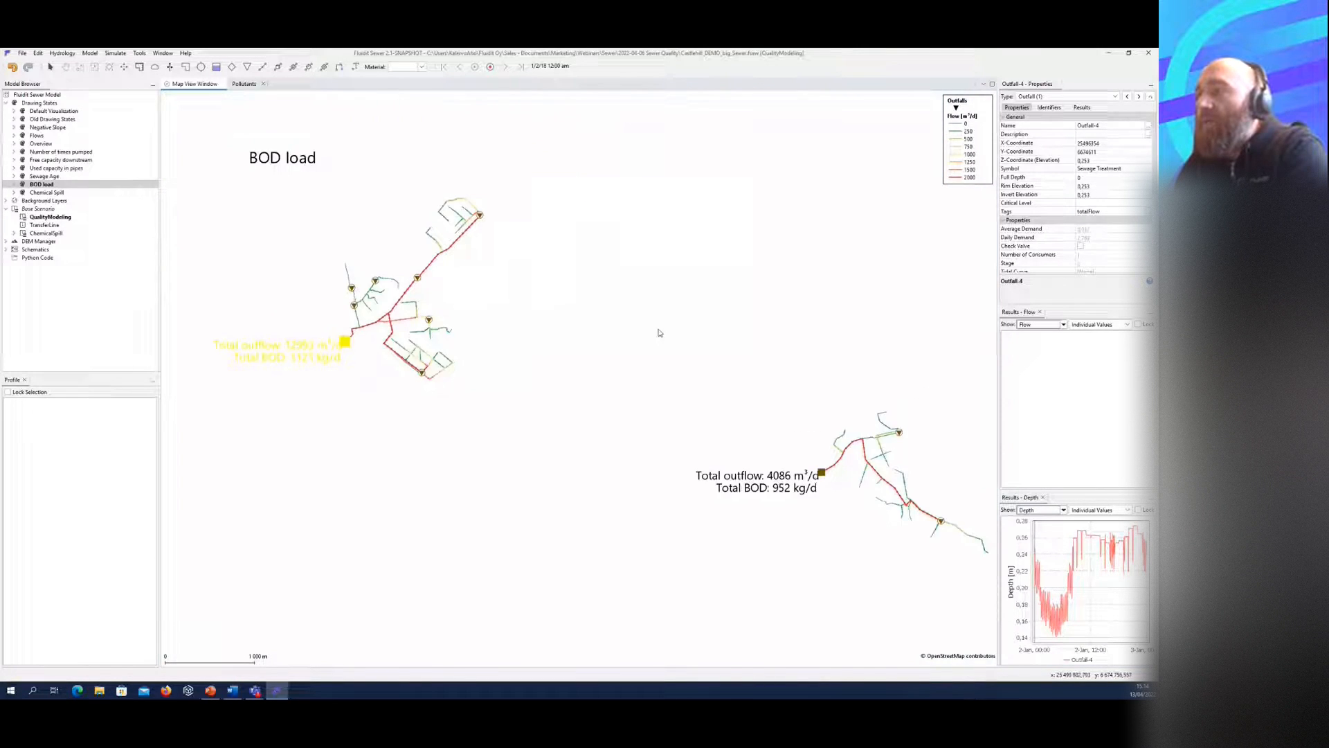
scroll(660, 335, down, 1)
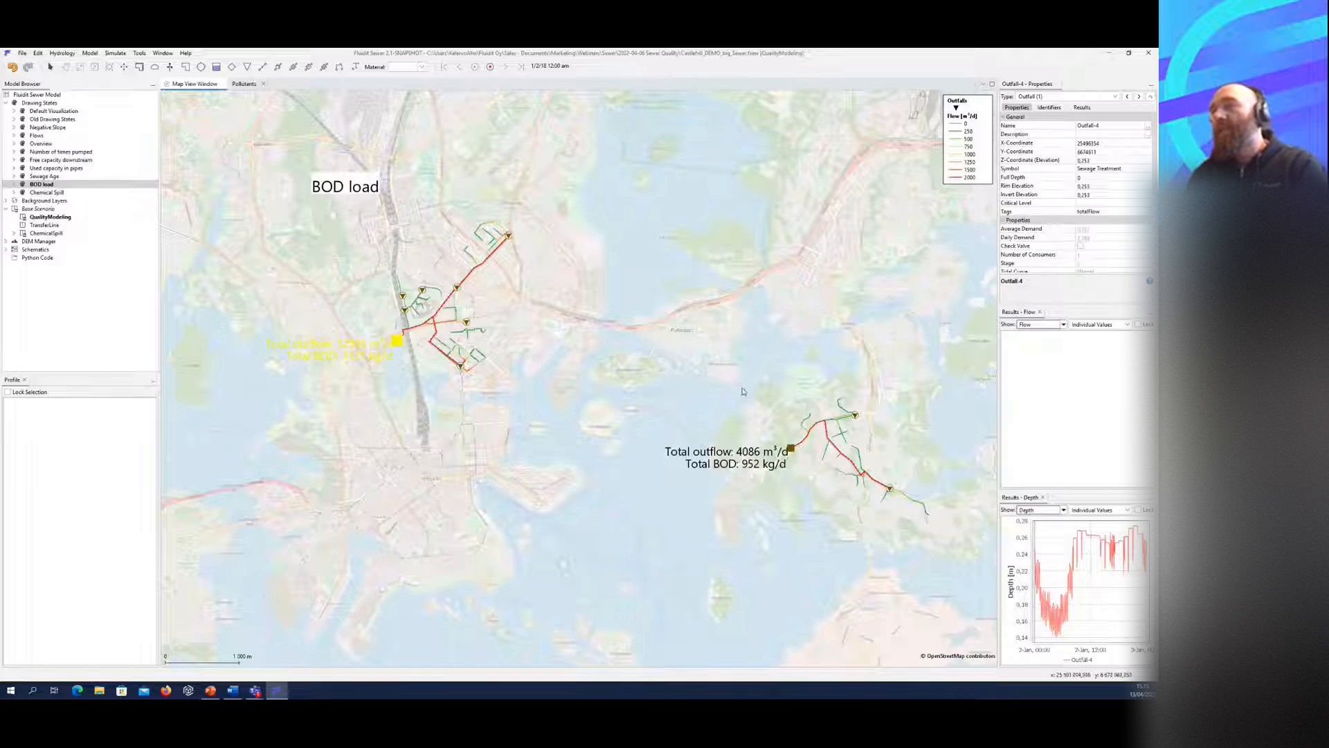
drag(754, 360, 940, 571)
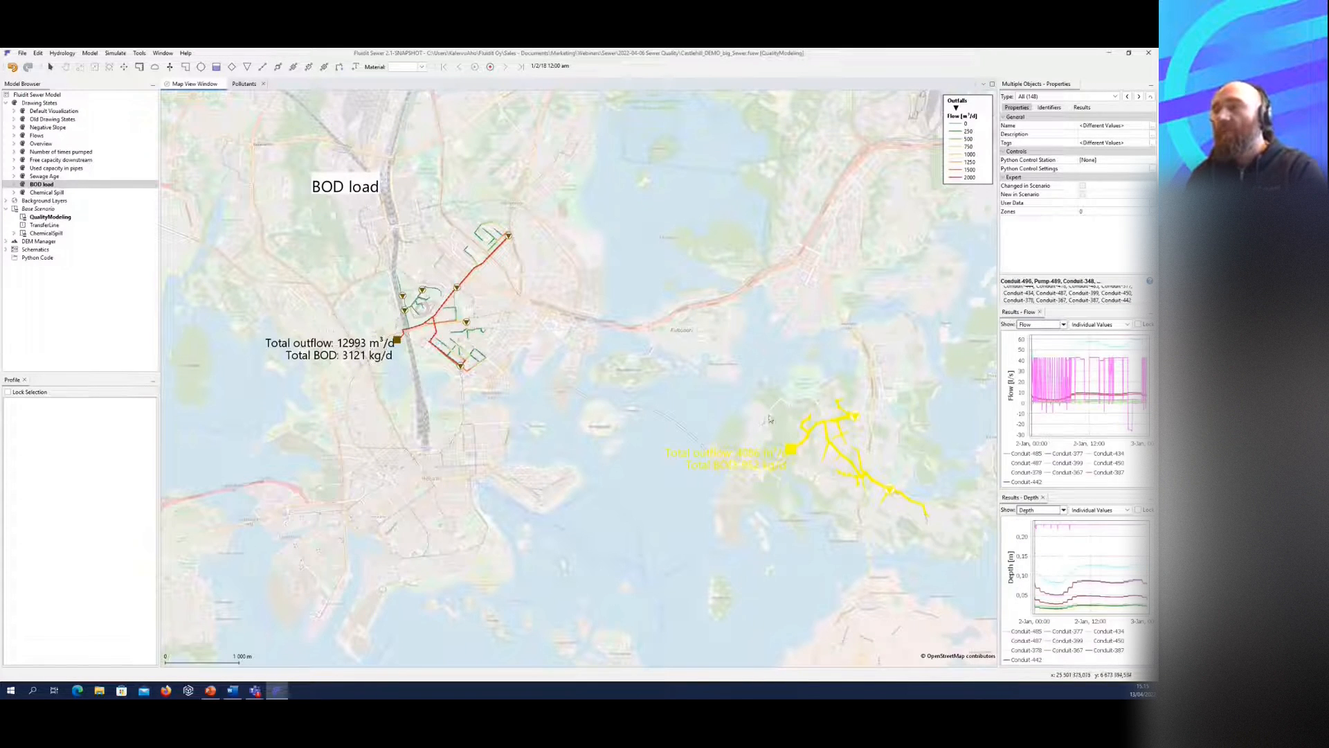
click(732, 379)
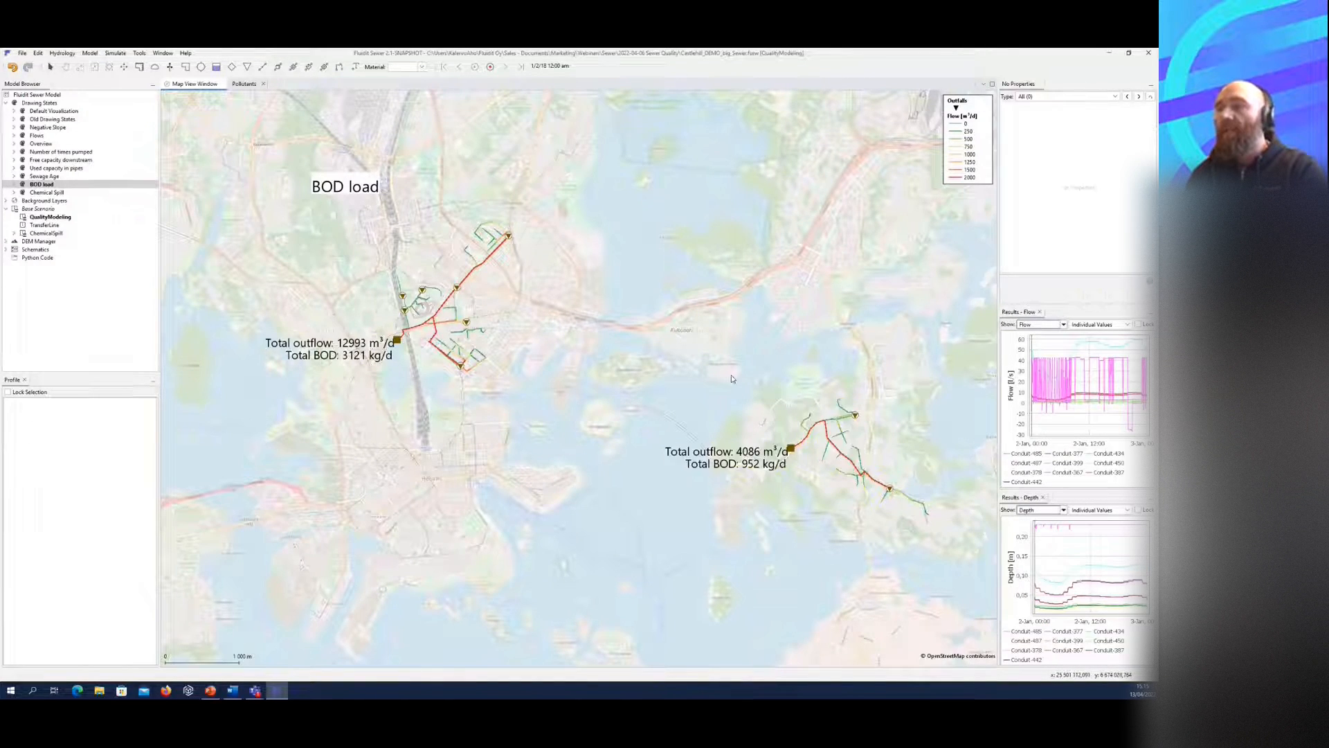
Step: Activate the TransferLine scenario and try to run its simulation
double_click(48, 225)
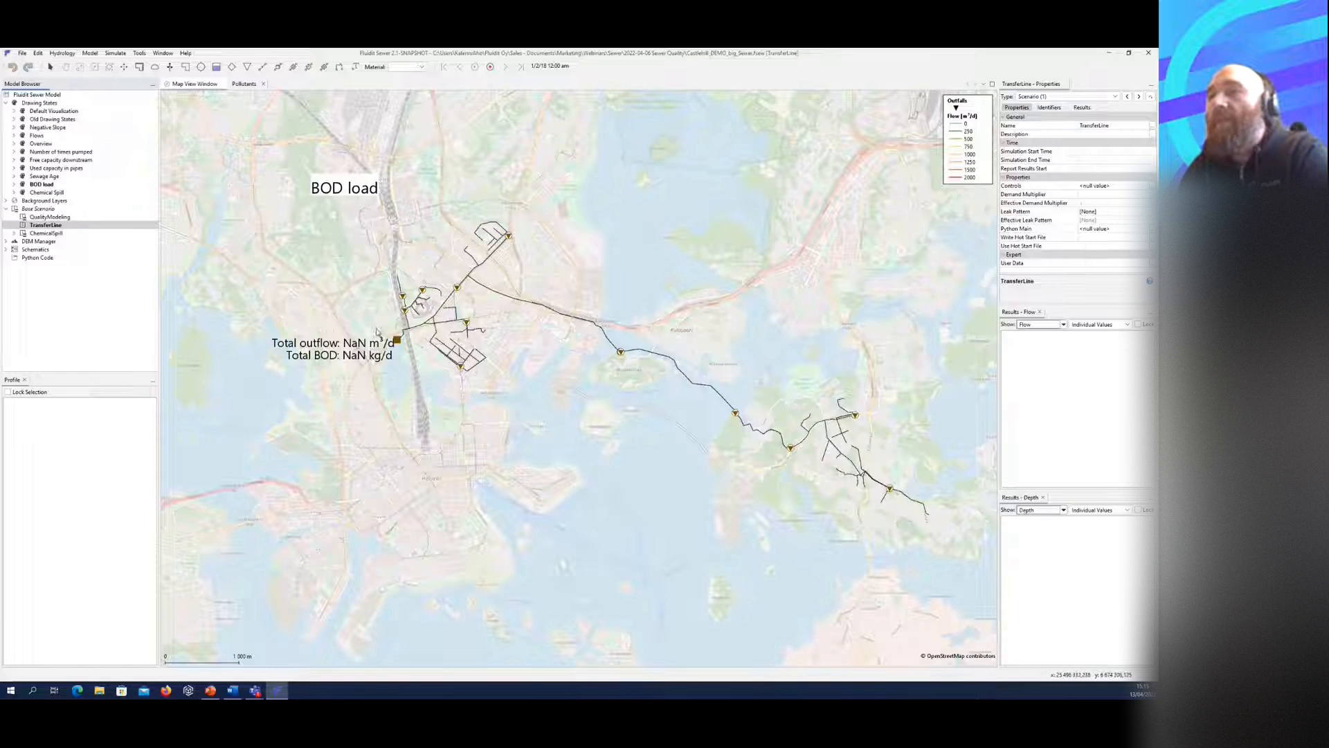
drag(600, 383, 573, 388)
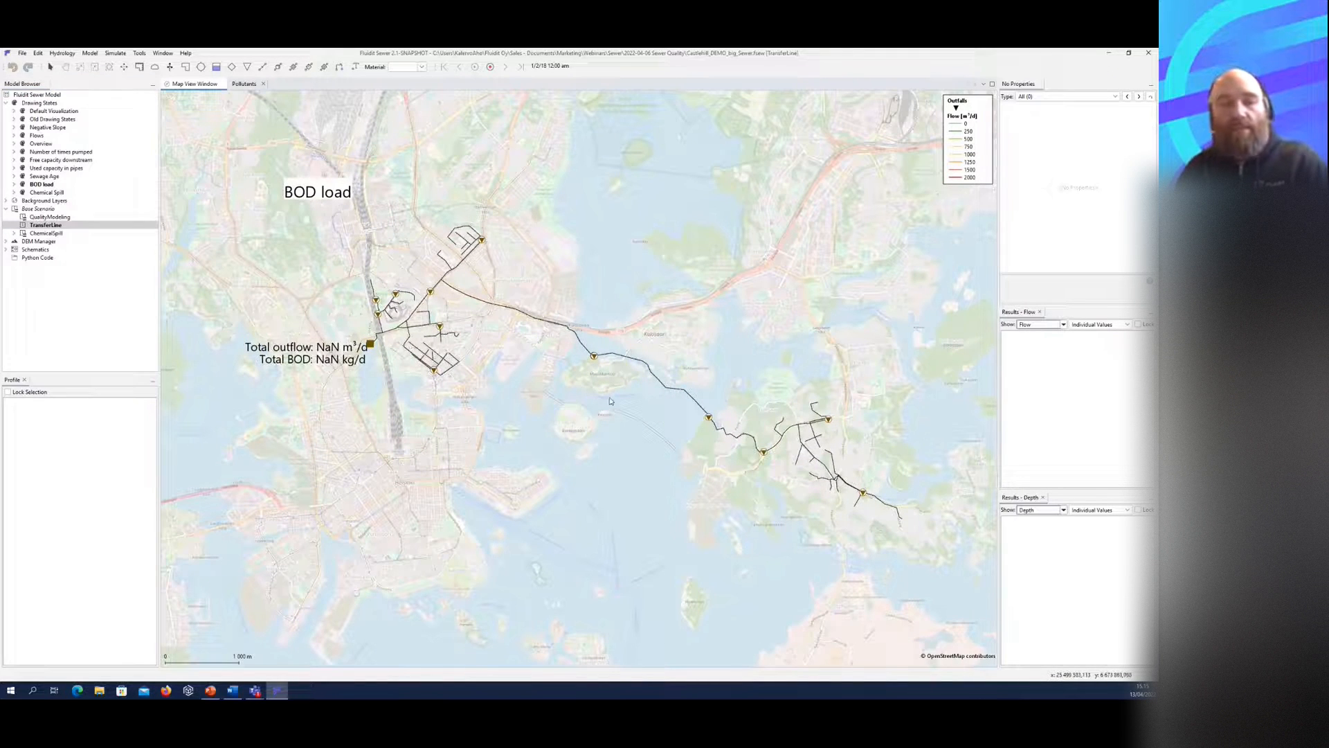
key(F5)
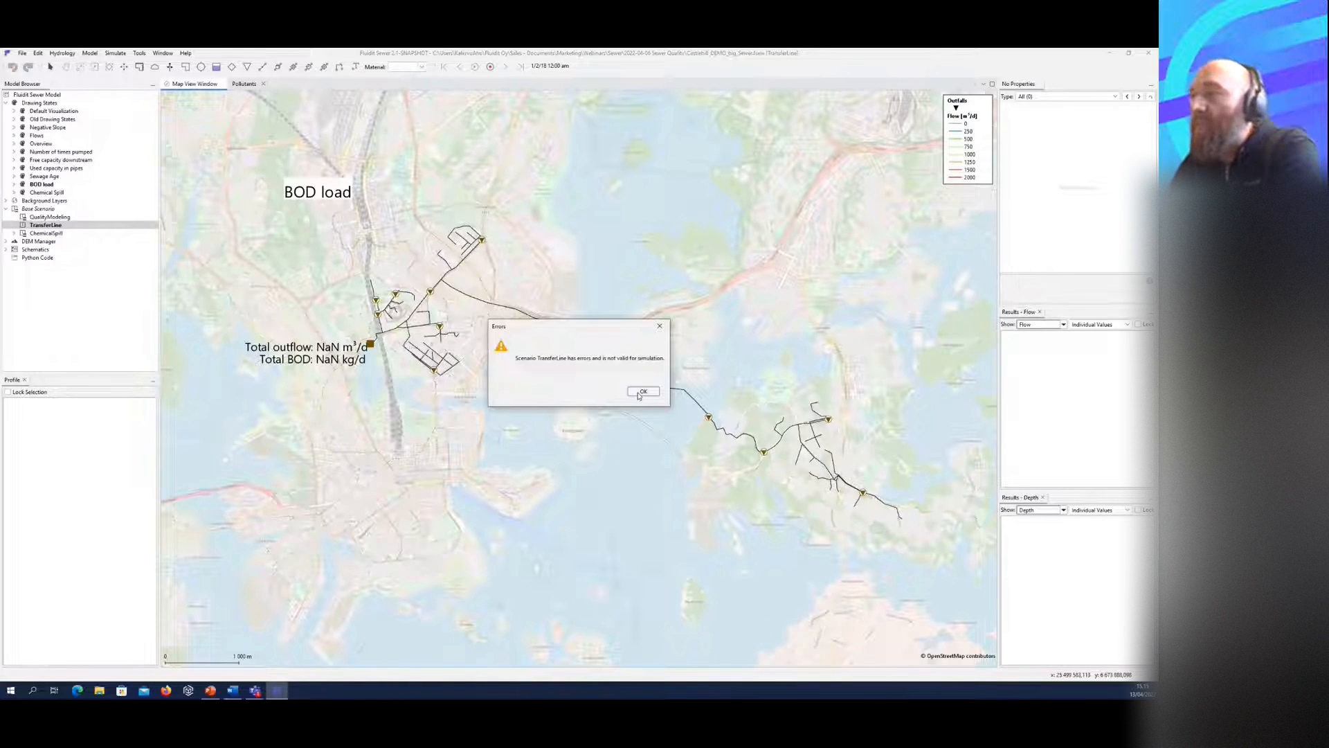
click(642, 392)
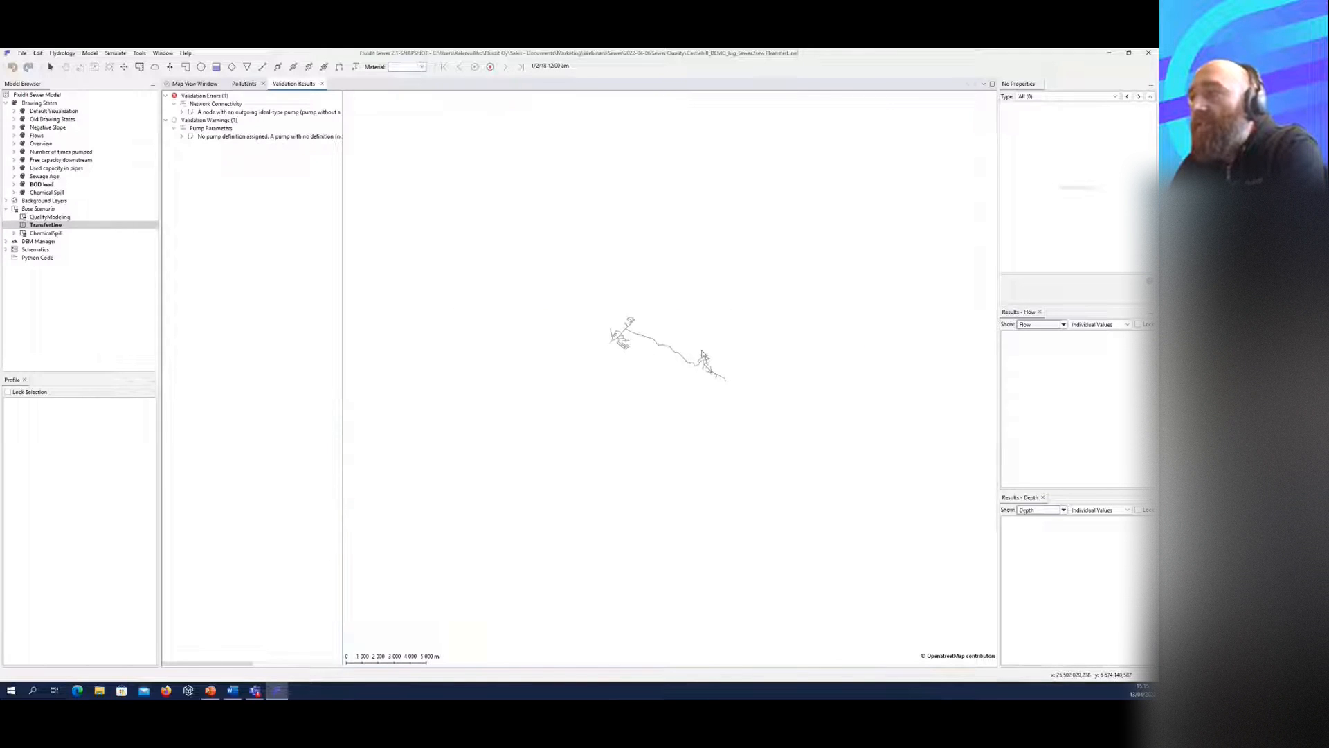
Step: Locate the node behind the network connectivity validation error and inspect its surroundings on the transfer line
click(248, 114)
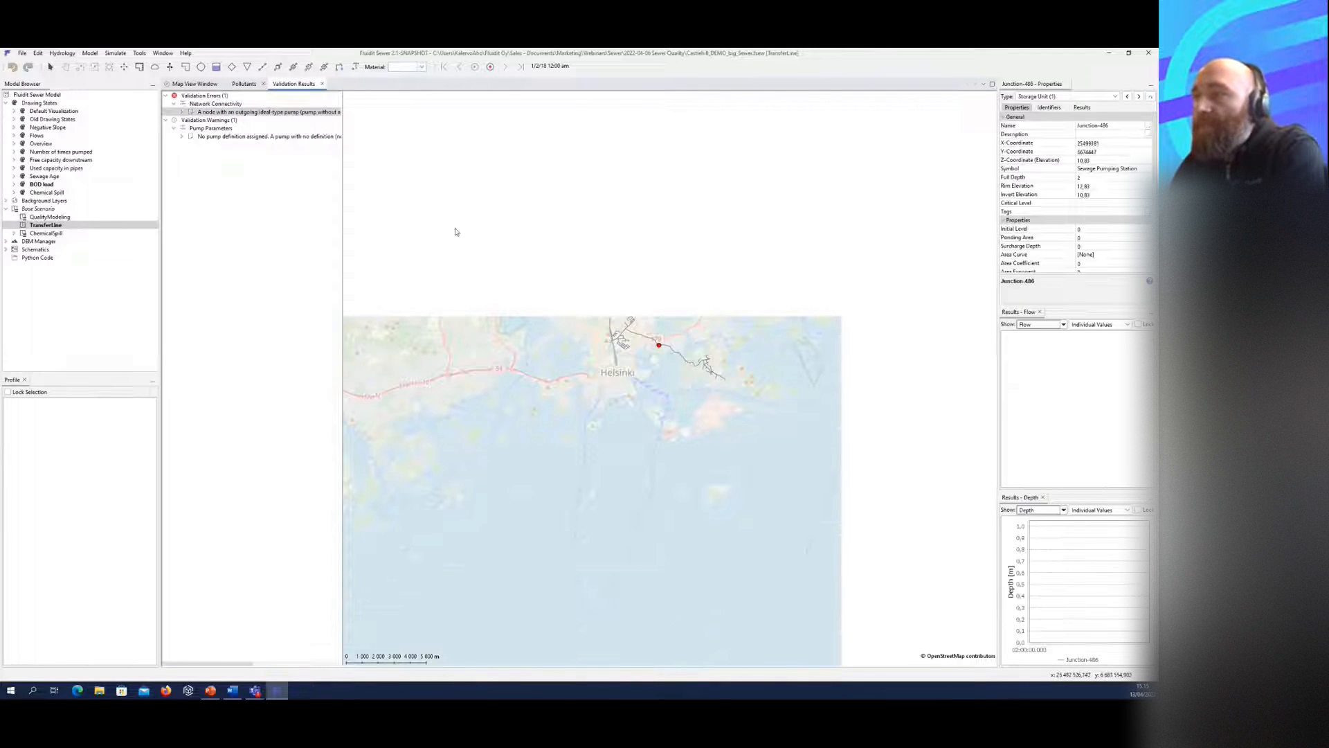
scroll(644, 311, up, 1)
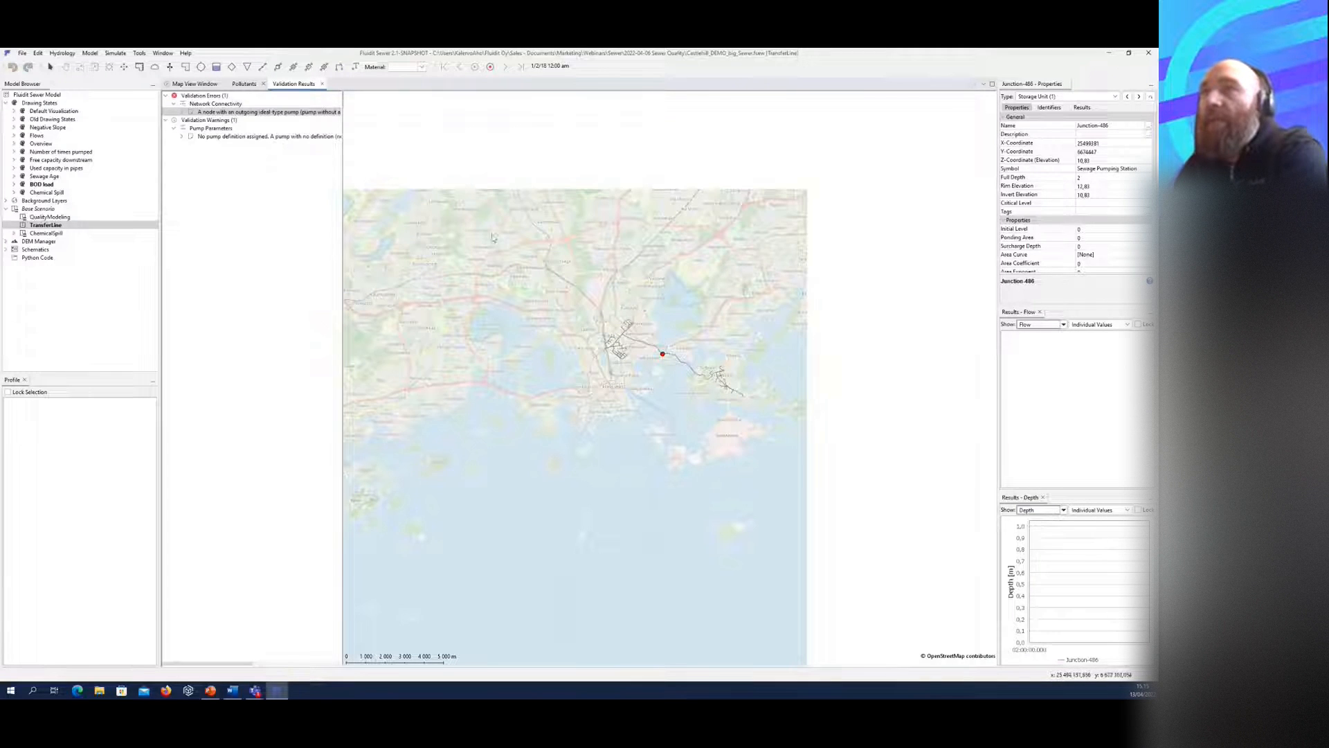
scroll(685, 343, up, 5)
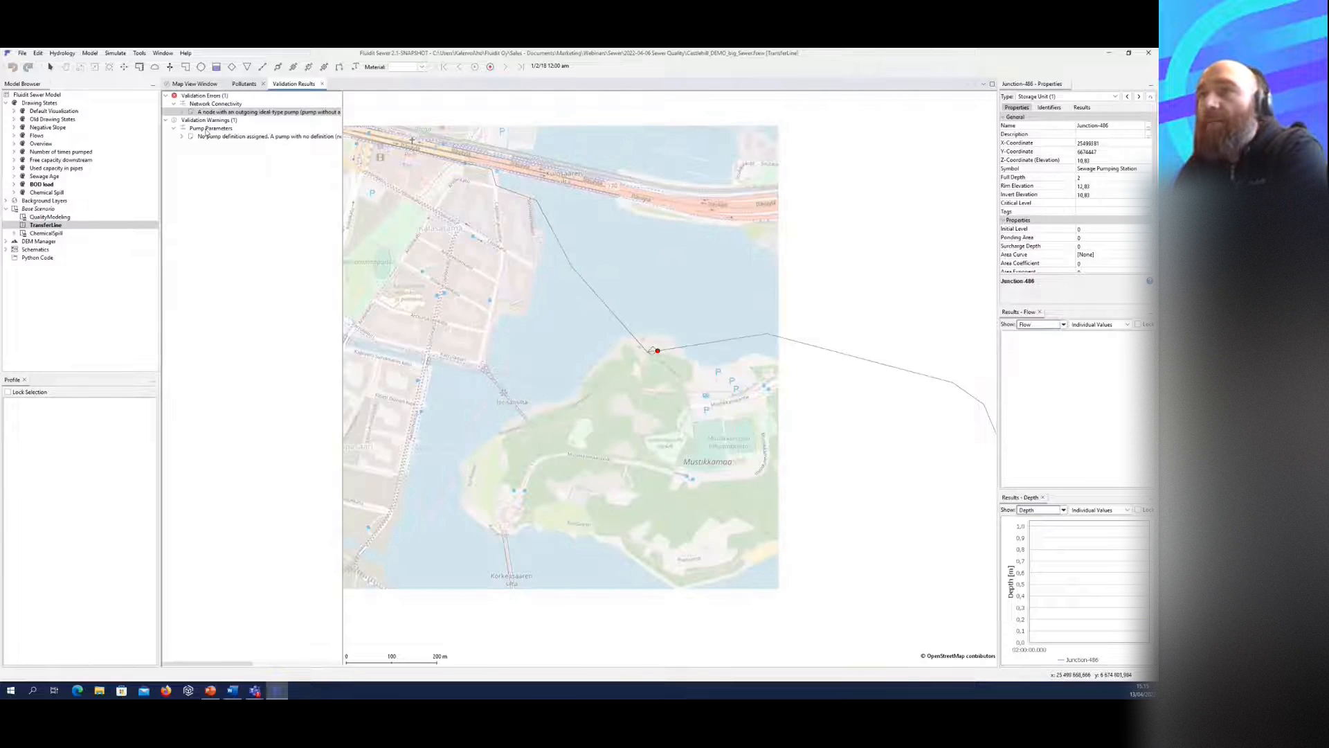
Step: Select the pumps lacking a pump definition from the validation warning and generate pump curves for the selected pumps
click(207, 137)
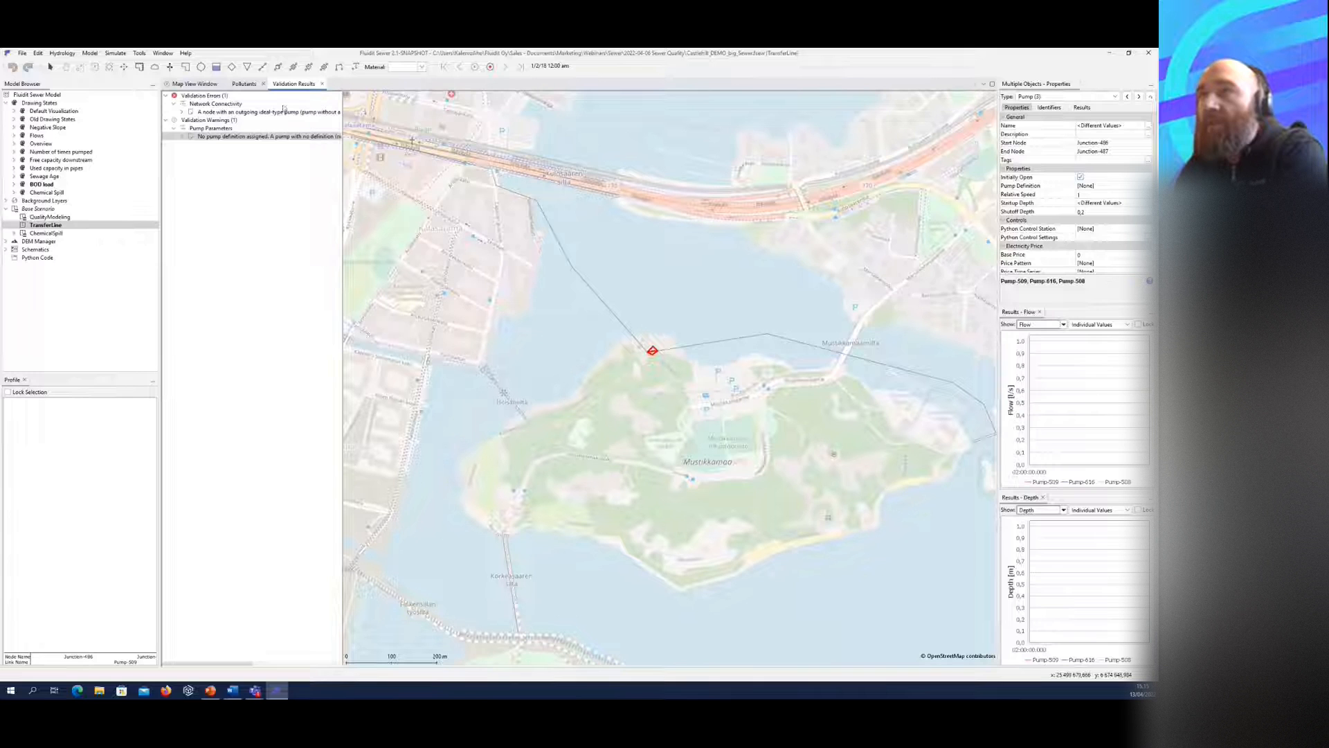
click(194, 84)
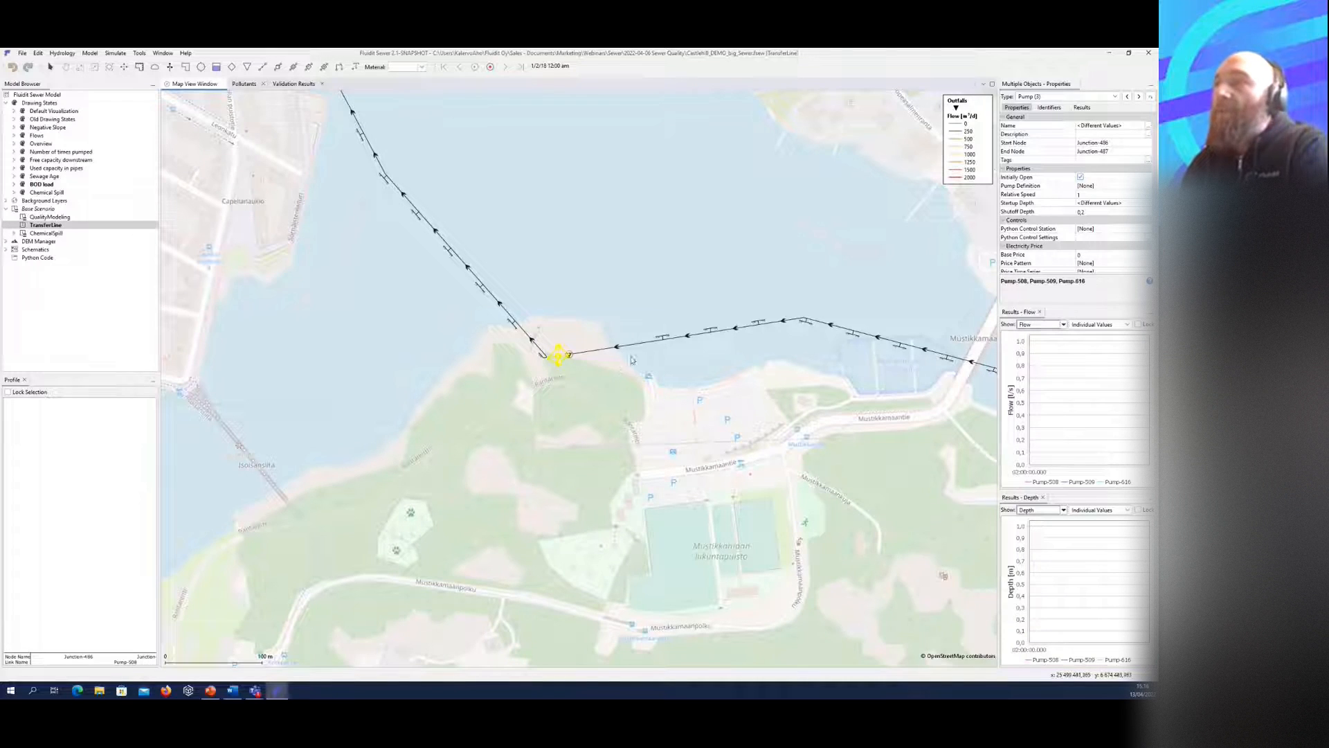
drag(720, 273, 671, 279)
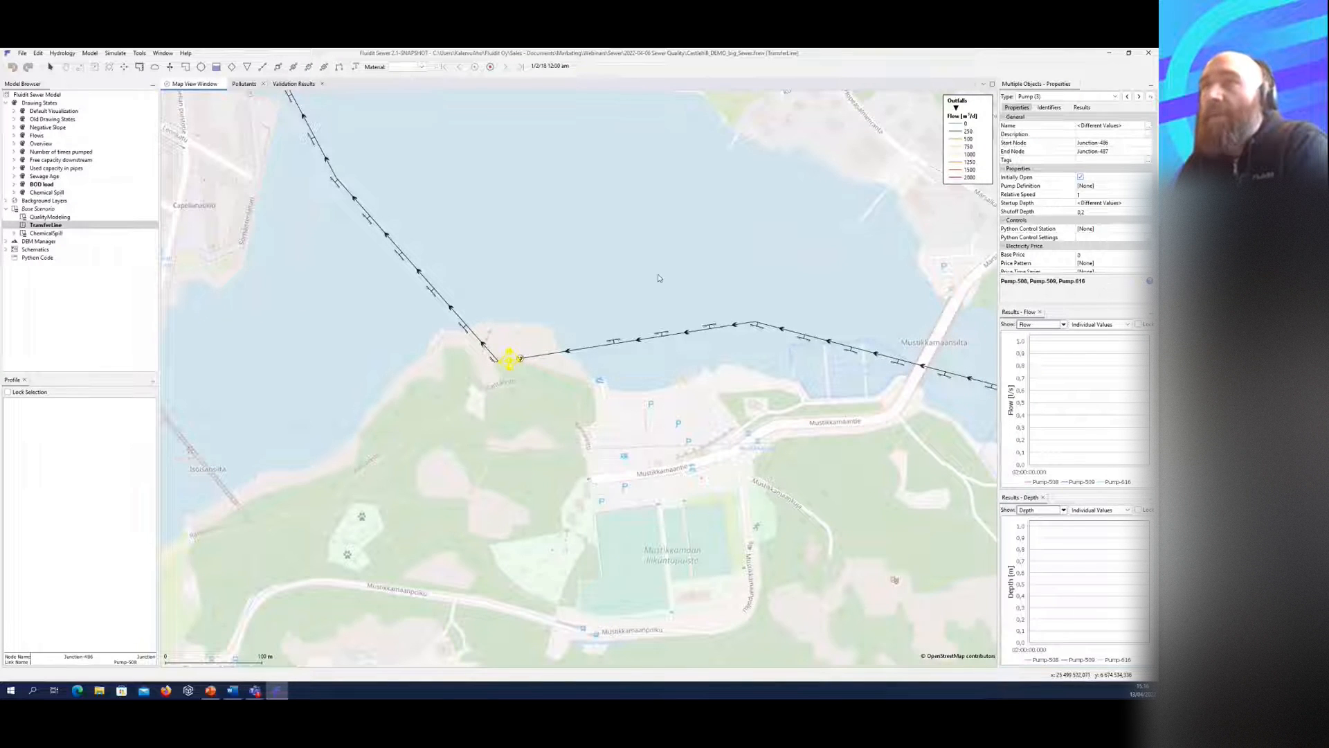
click(140, 54)
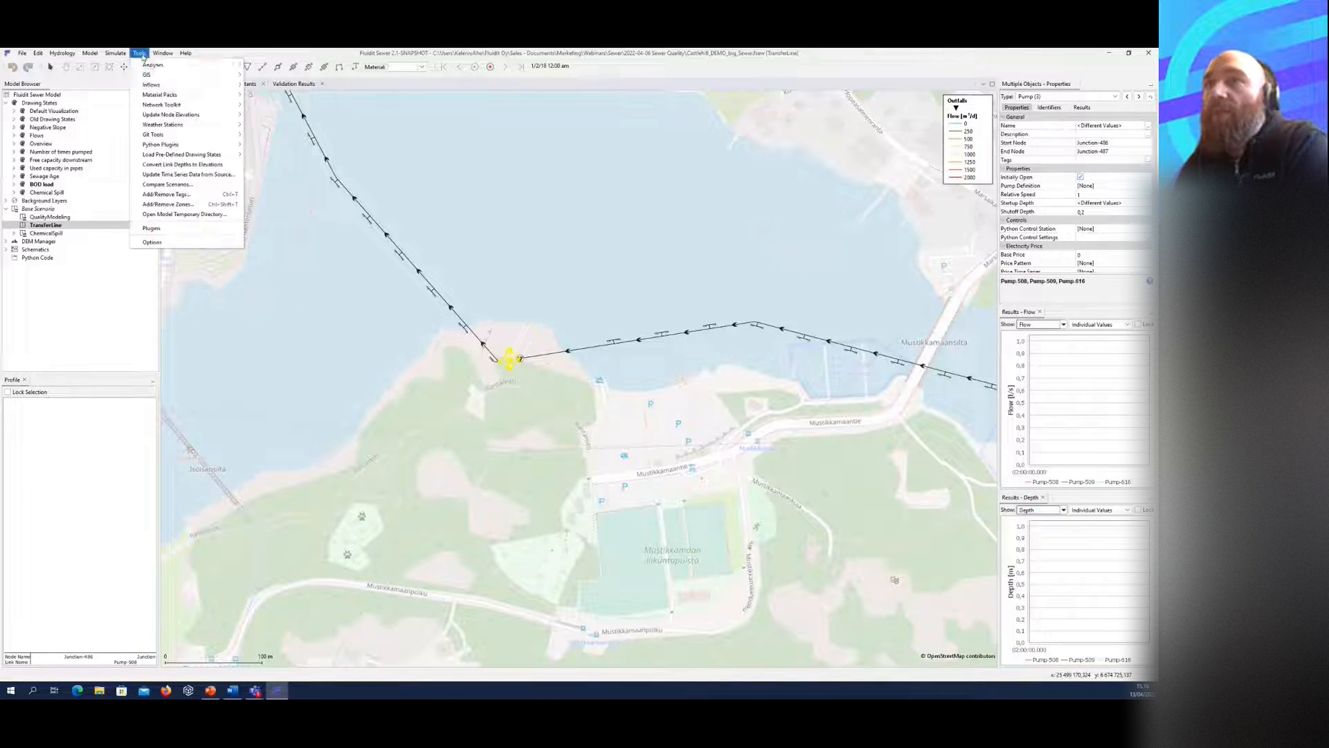
mouse_move(152, 65)
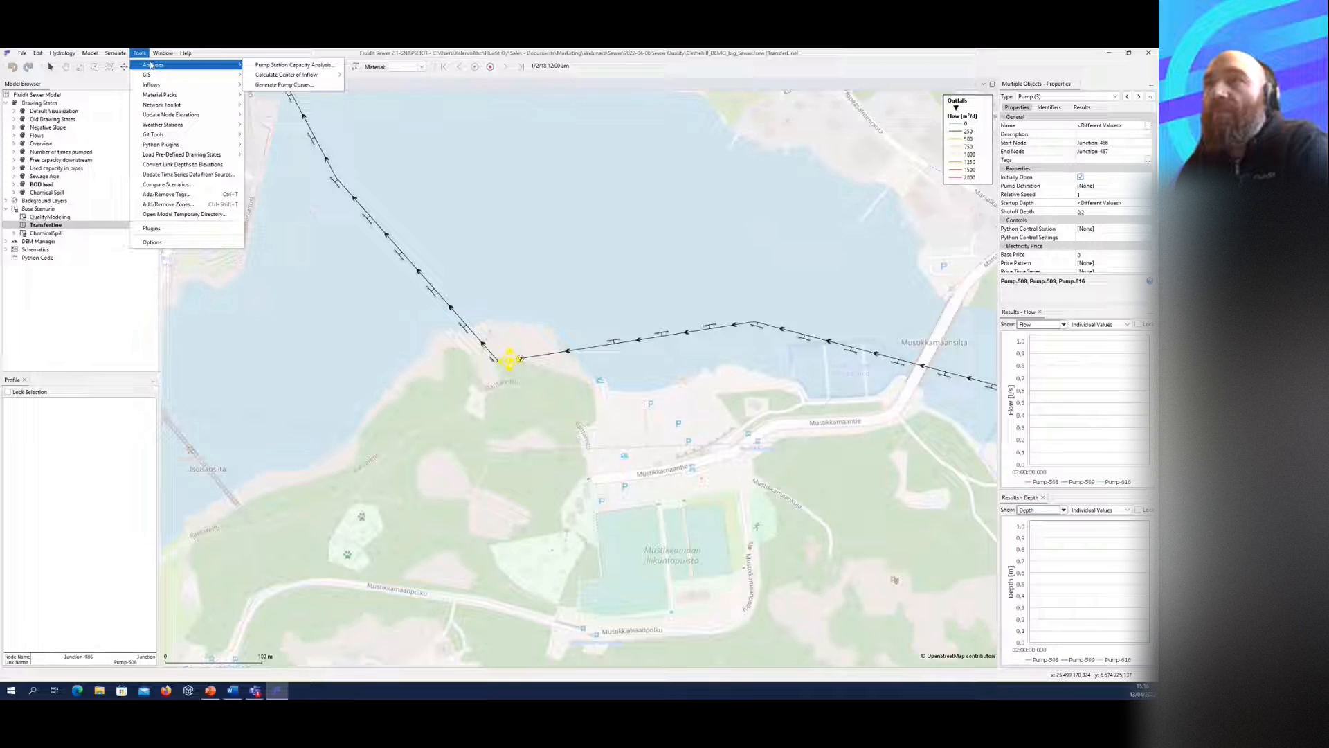
click(274, 86)
click(111, 106)
click(111, 133)
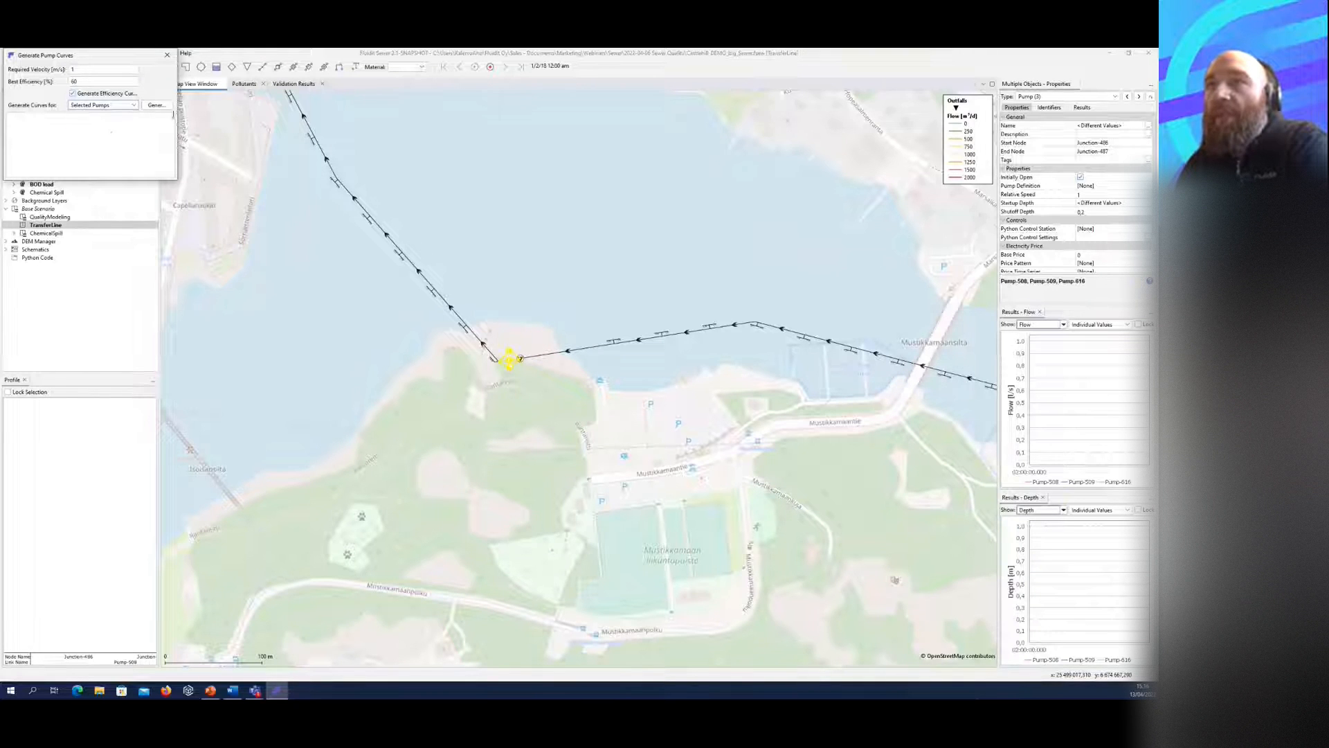
click(165, 106)
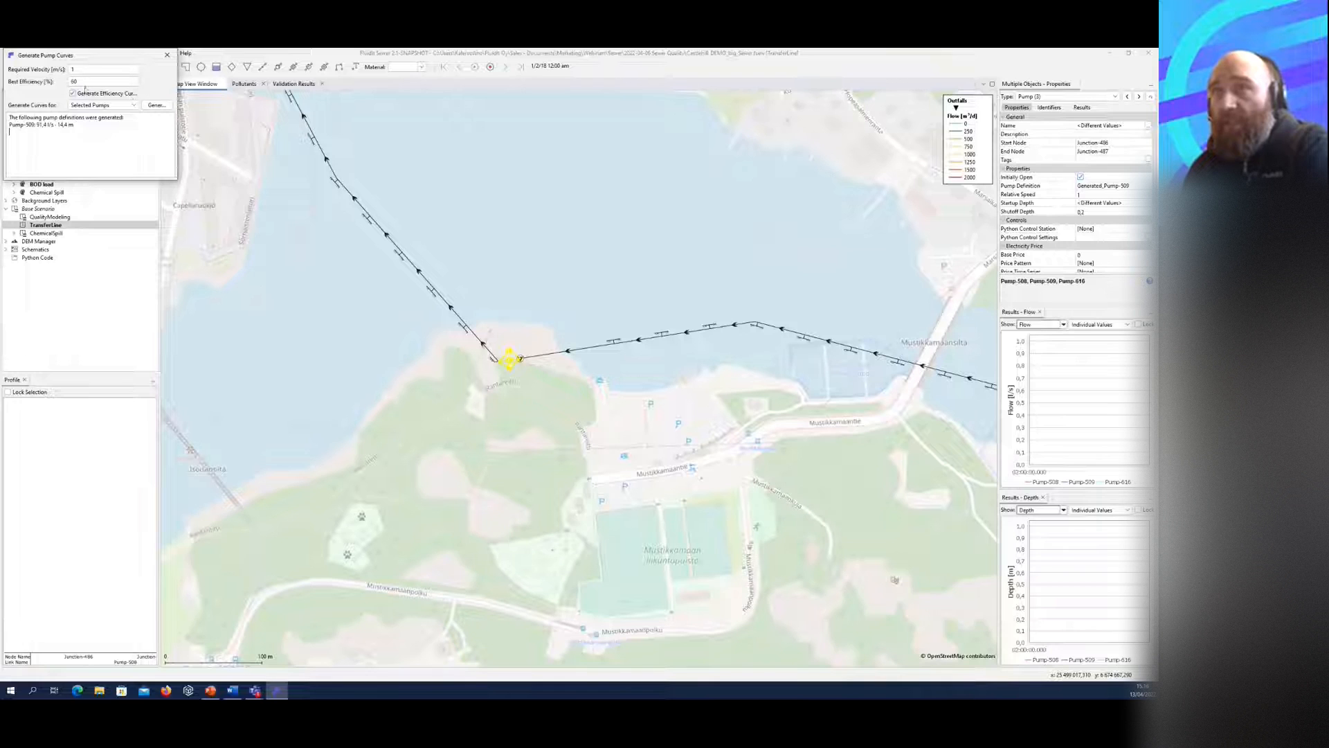
drag(77, 126, 9, 126)
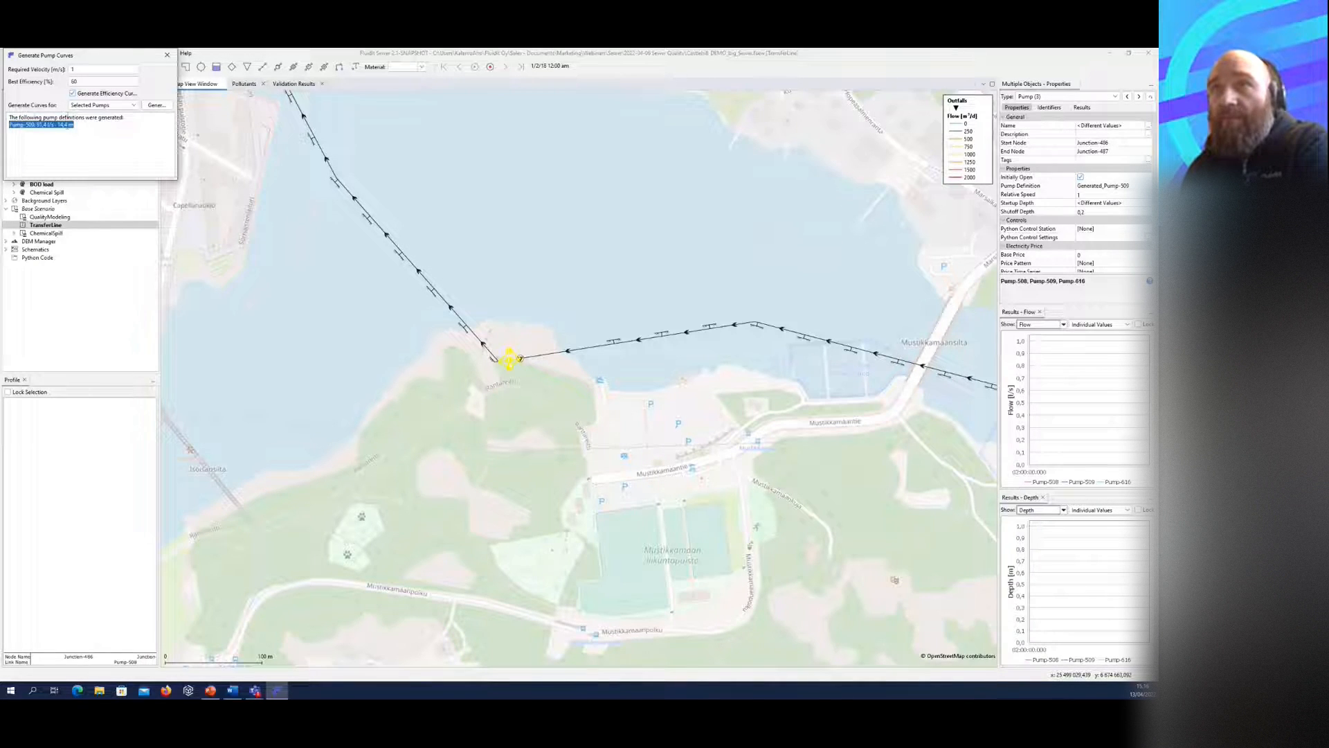
click(167, 55)
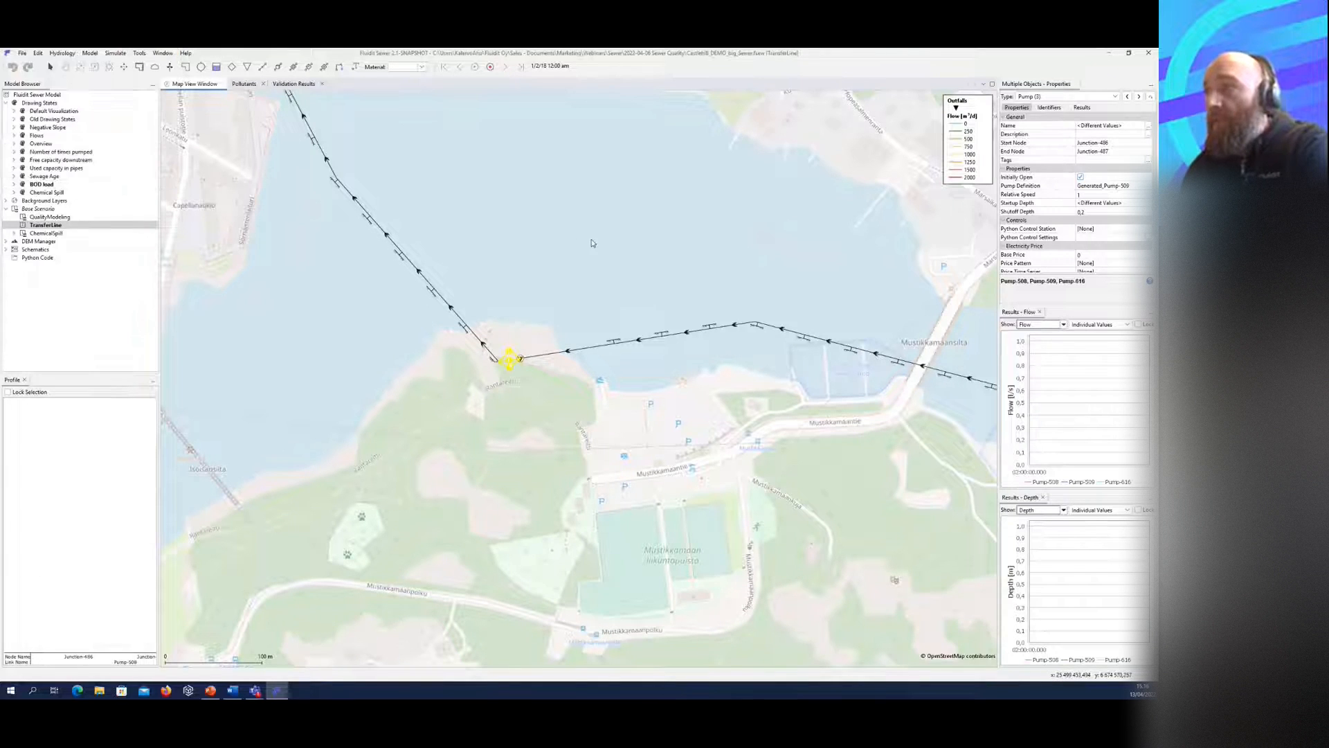
Step: Clear the pump selection, run the TransferLine scenario's simulation and check its progress
click(601, 244)
key(F5)
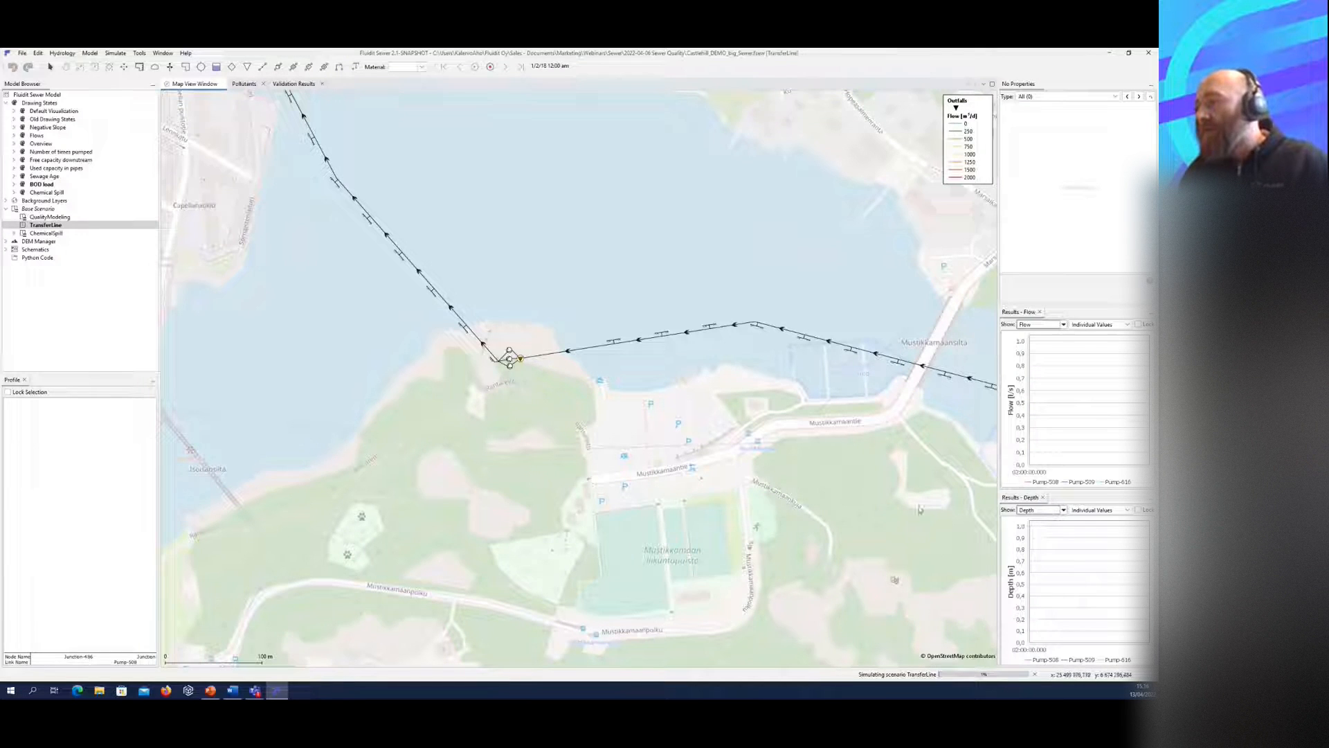
click(1015, 677)
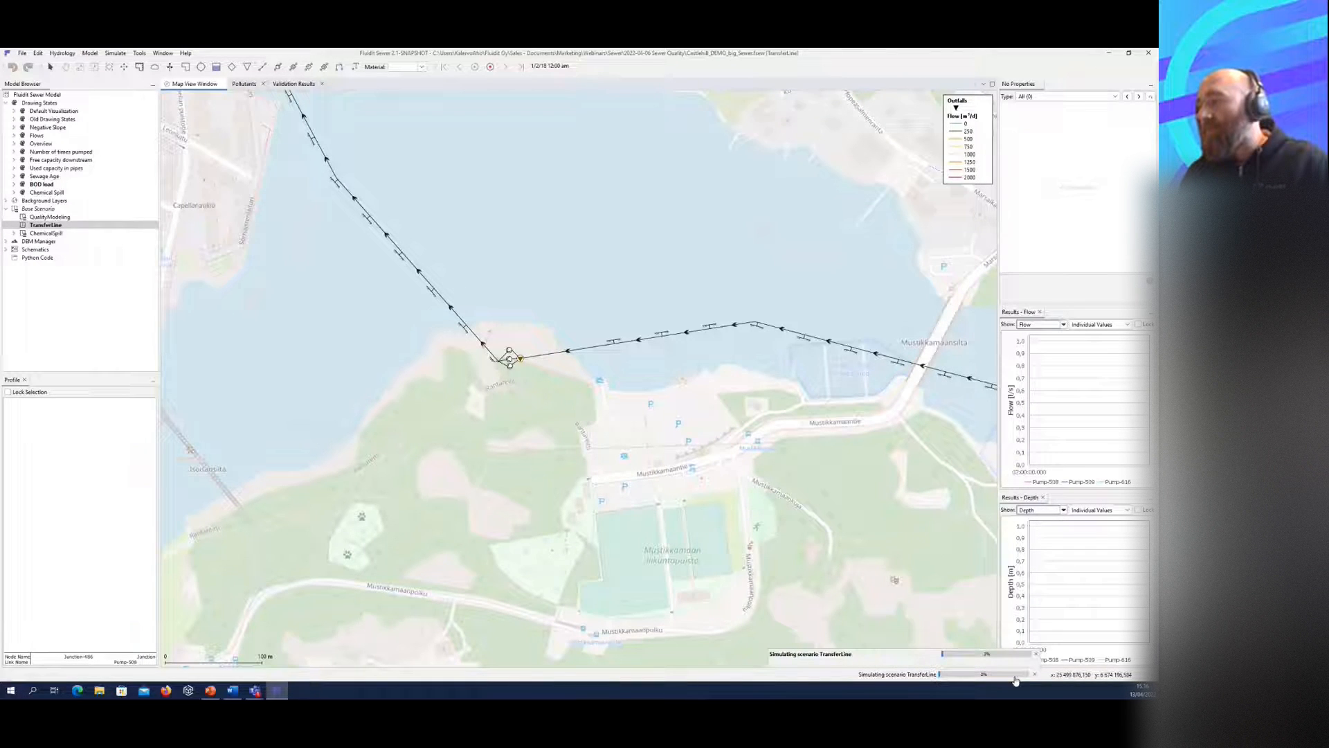
click(1015, 679)
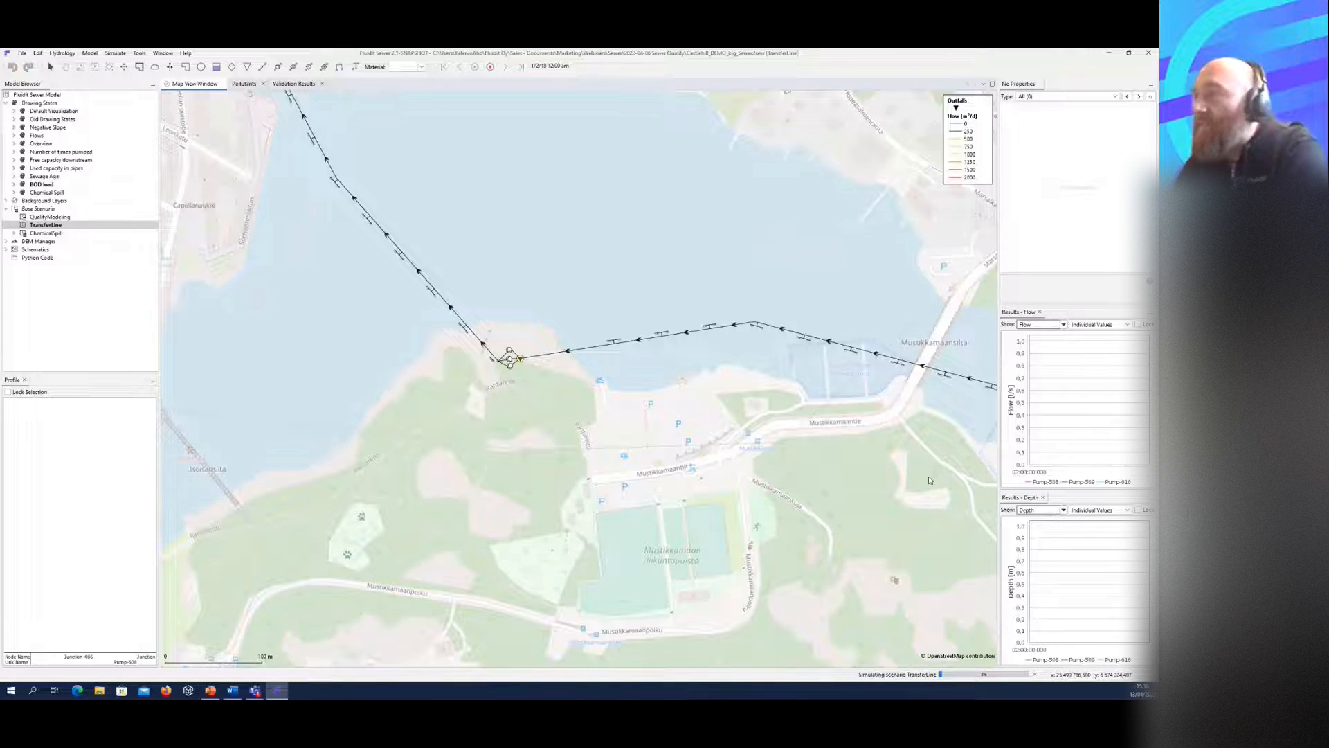
Step: Review the transfer line's full route between the western and eastern networks on the map
scroll(756, 422, down, 2)
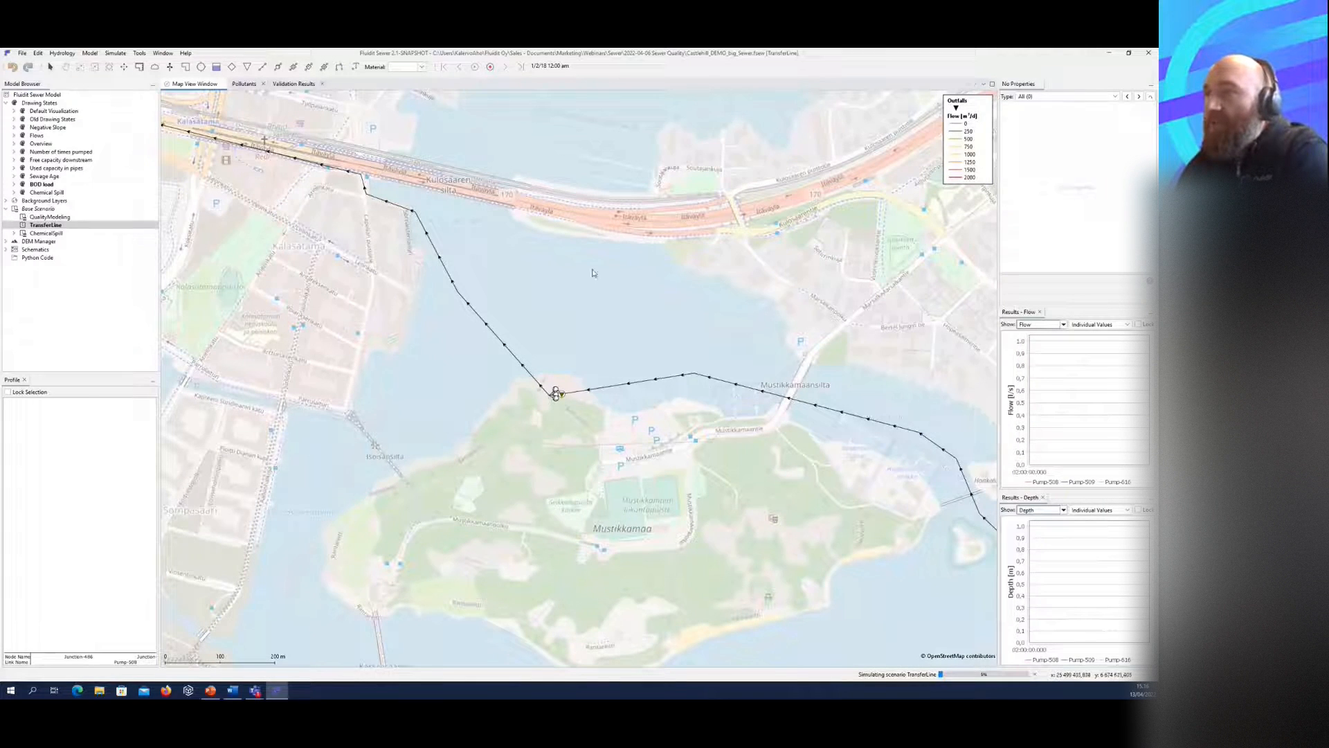
scroll(577, 262, down, 3)
drag(482, 207, 645, 342)
scroll(769, 440, down, 3)
drag(824, 387, 669, 315)
scroll(624, 304, down, 1)
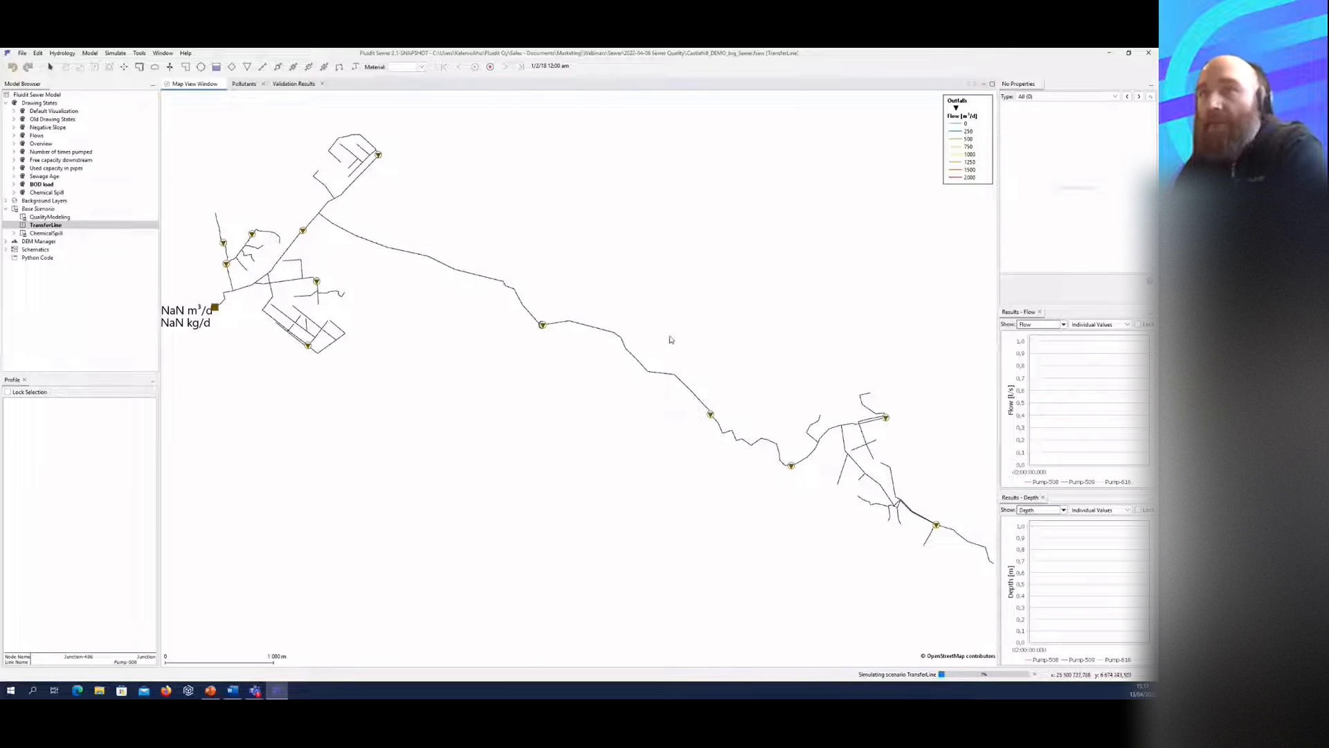
Step: Create a new schematic in the model and open it in the schematic editor
click(6, 249)
click(35, 249)
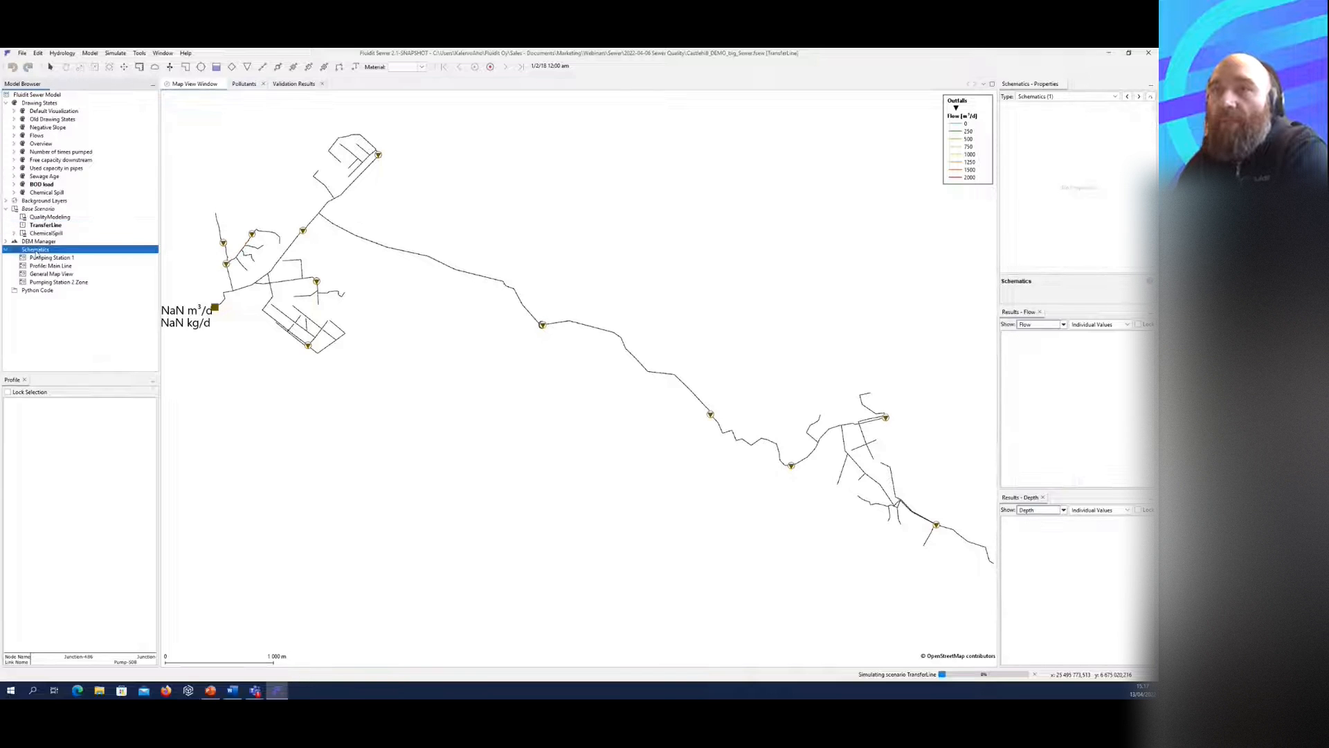
right_click(37, 253)
click(53, 258)
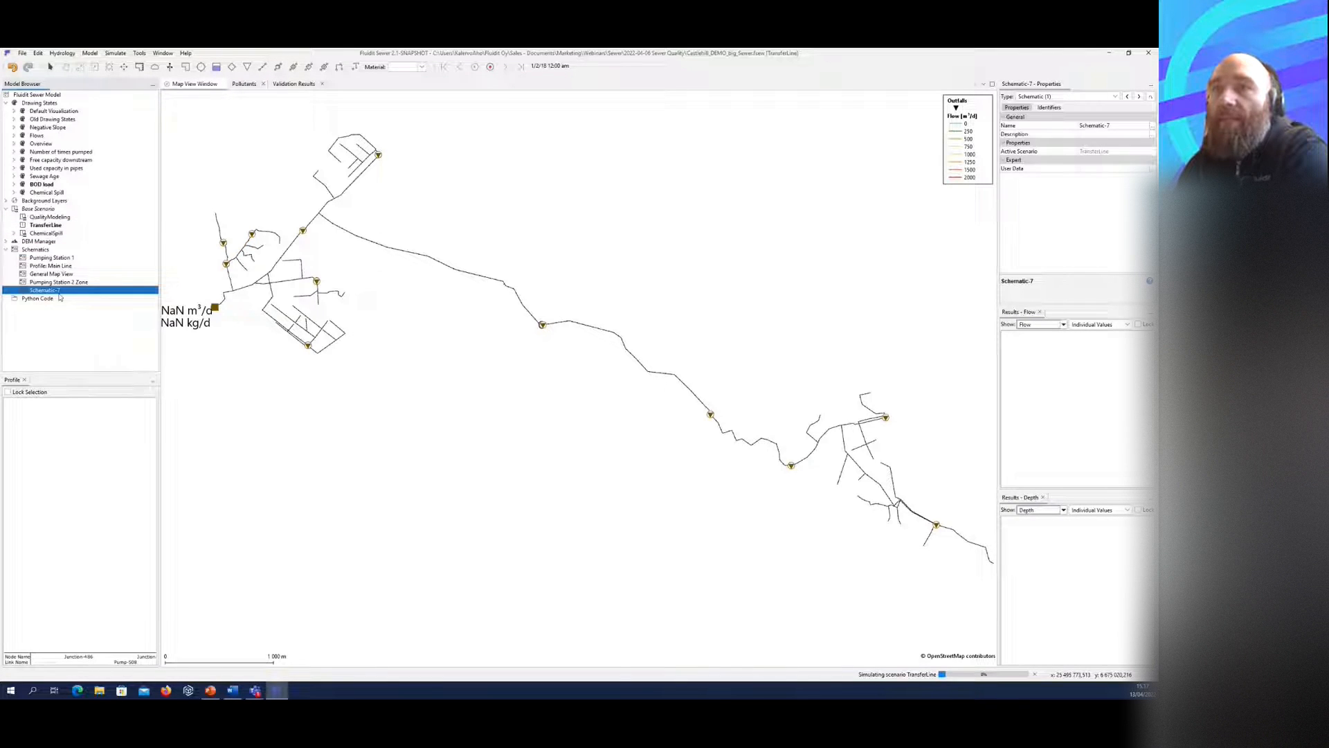
double_click(55, 292)
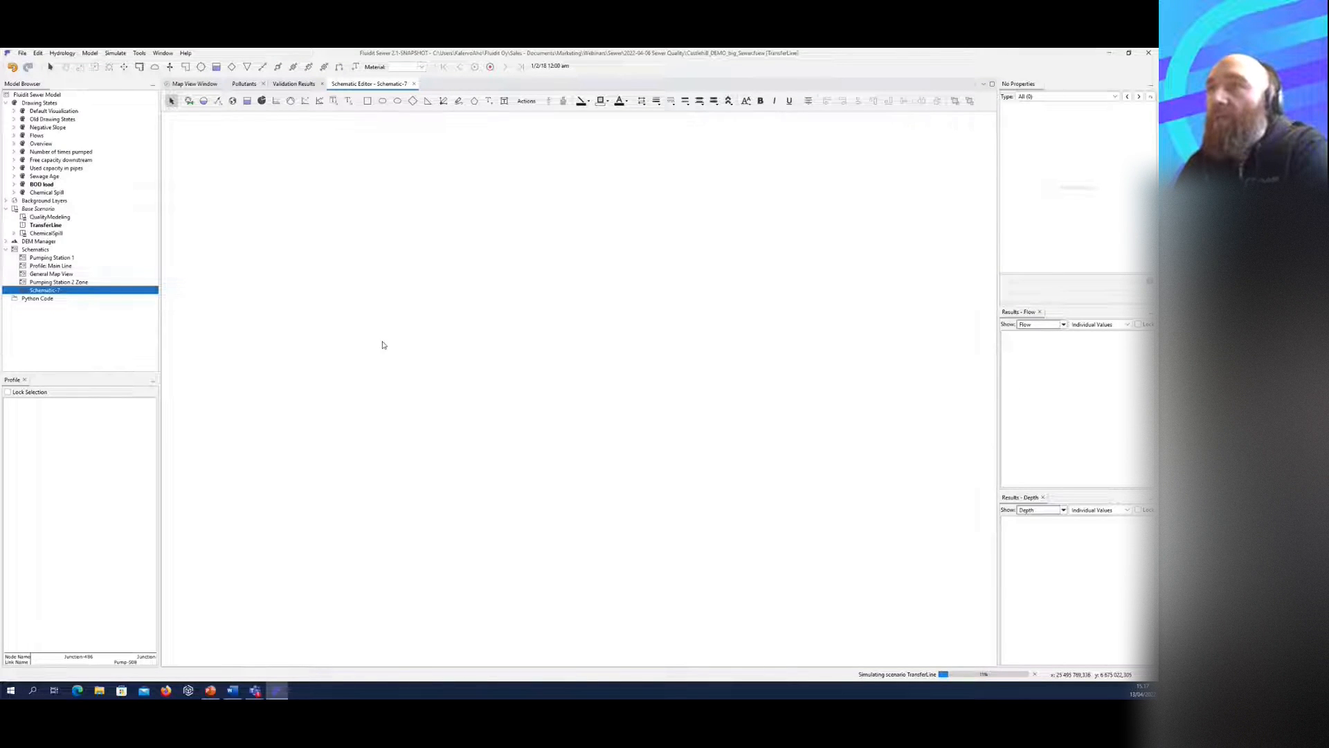
Step: Draw a map figure about 1070 by 640 on the schematic, zoom it to extents and reposition it slightly up and right
click(319, 101)
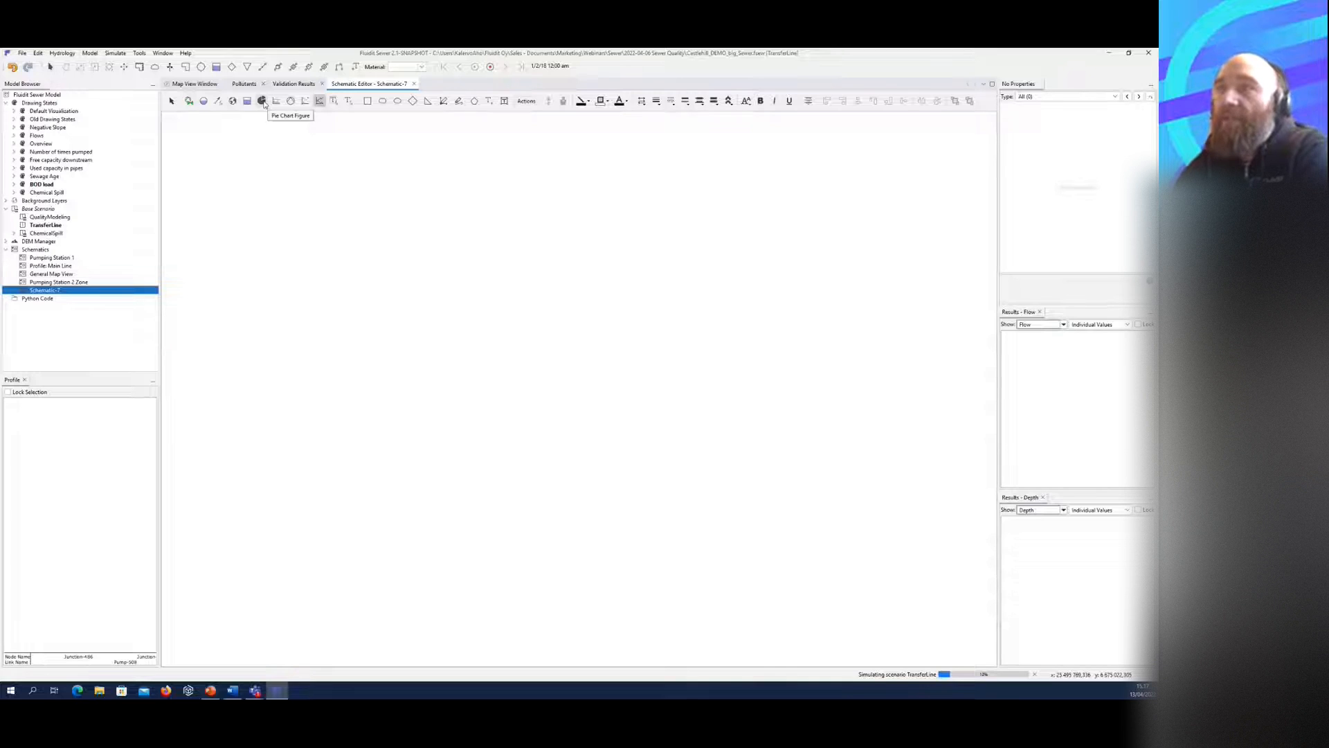
click(233, 101)
drag(270, 179, 755, 467)
right_click(615, 341)
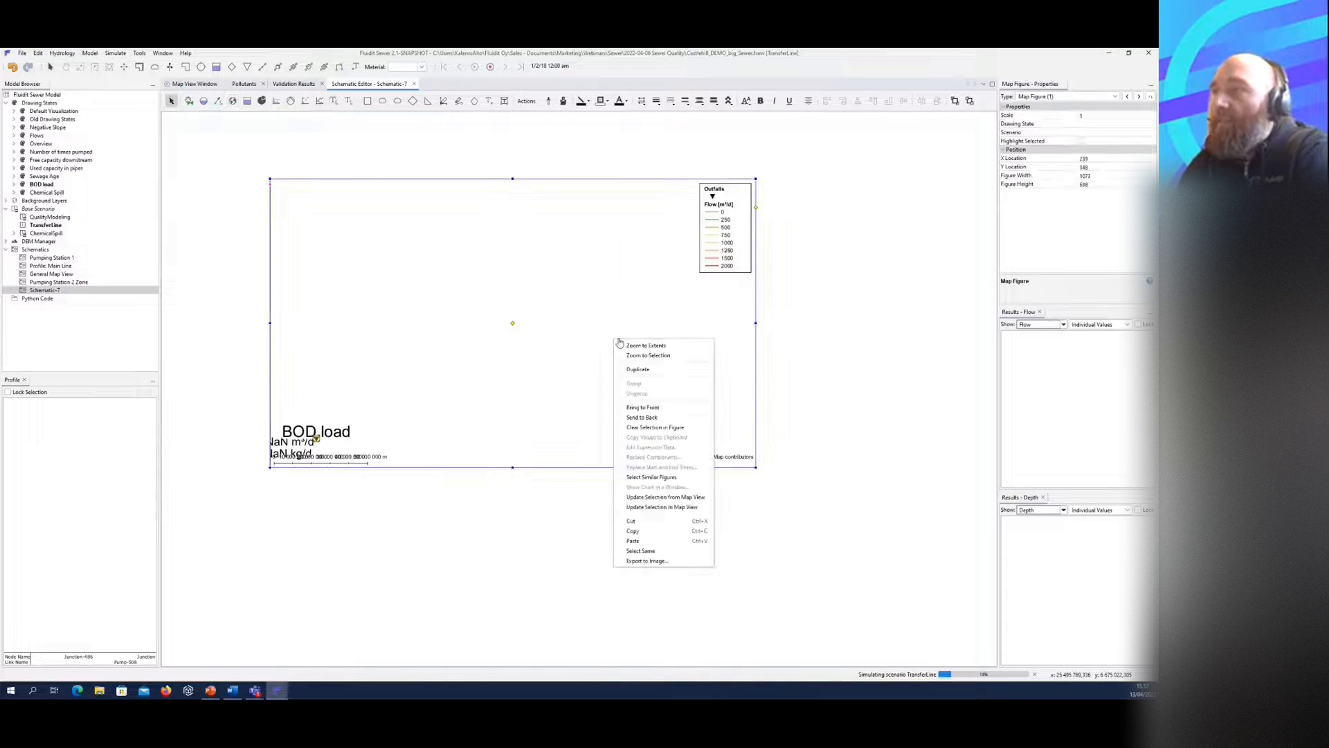
click(650, 348)
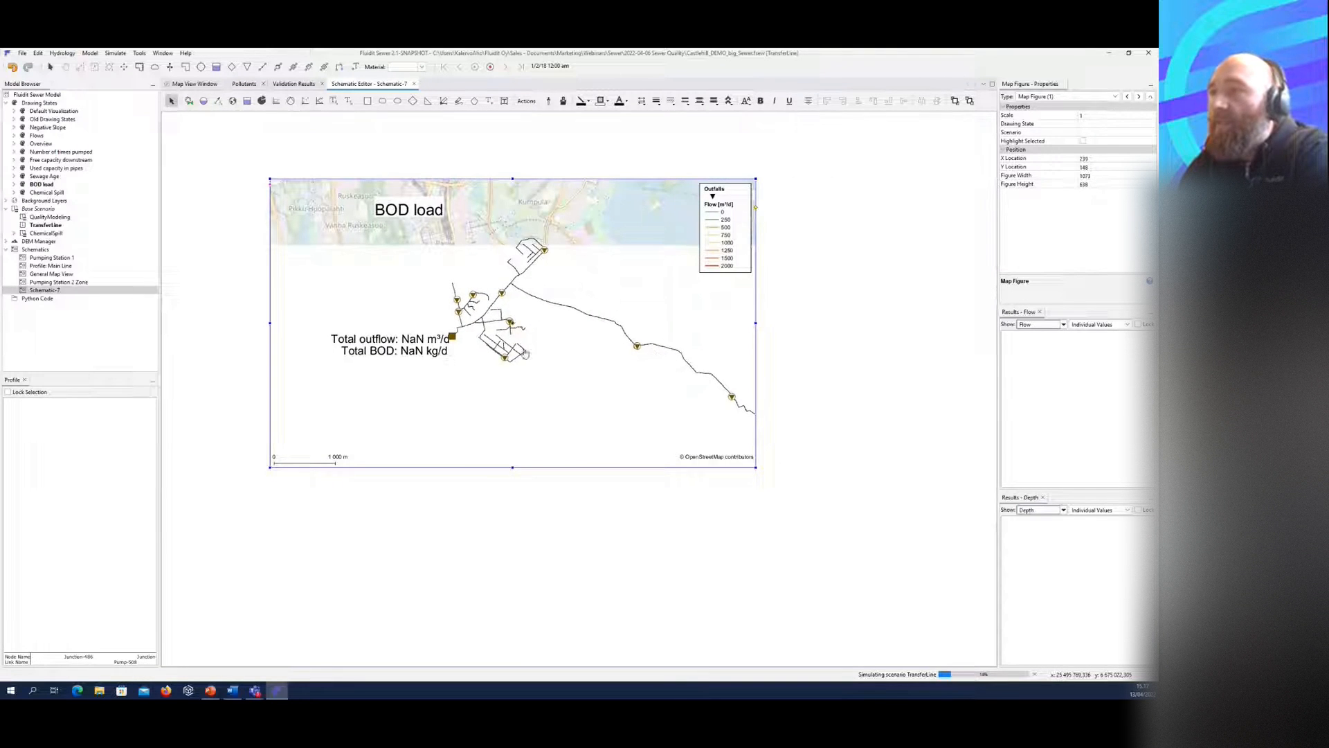
drag(585, 371, 610, 340)
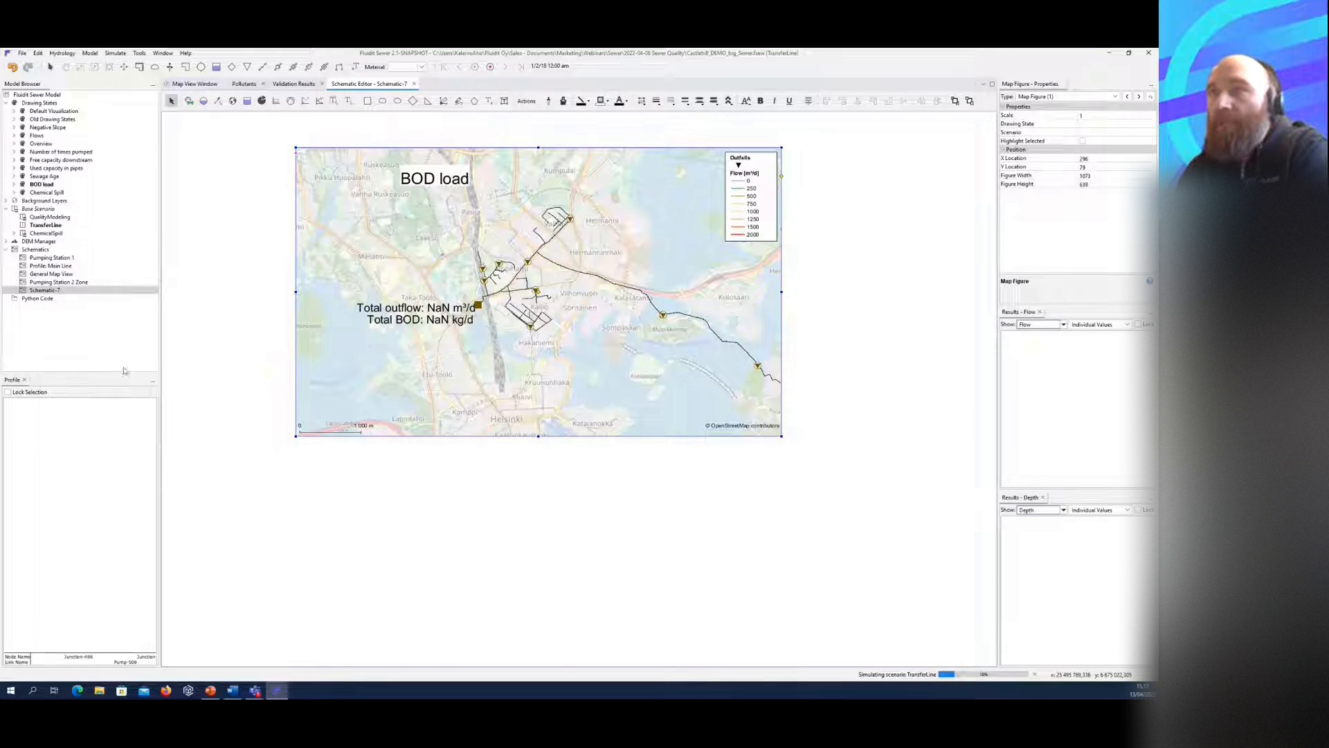
click(216, 349)
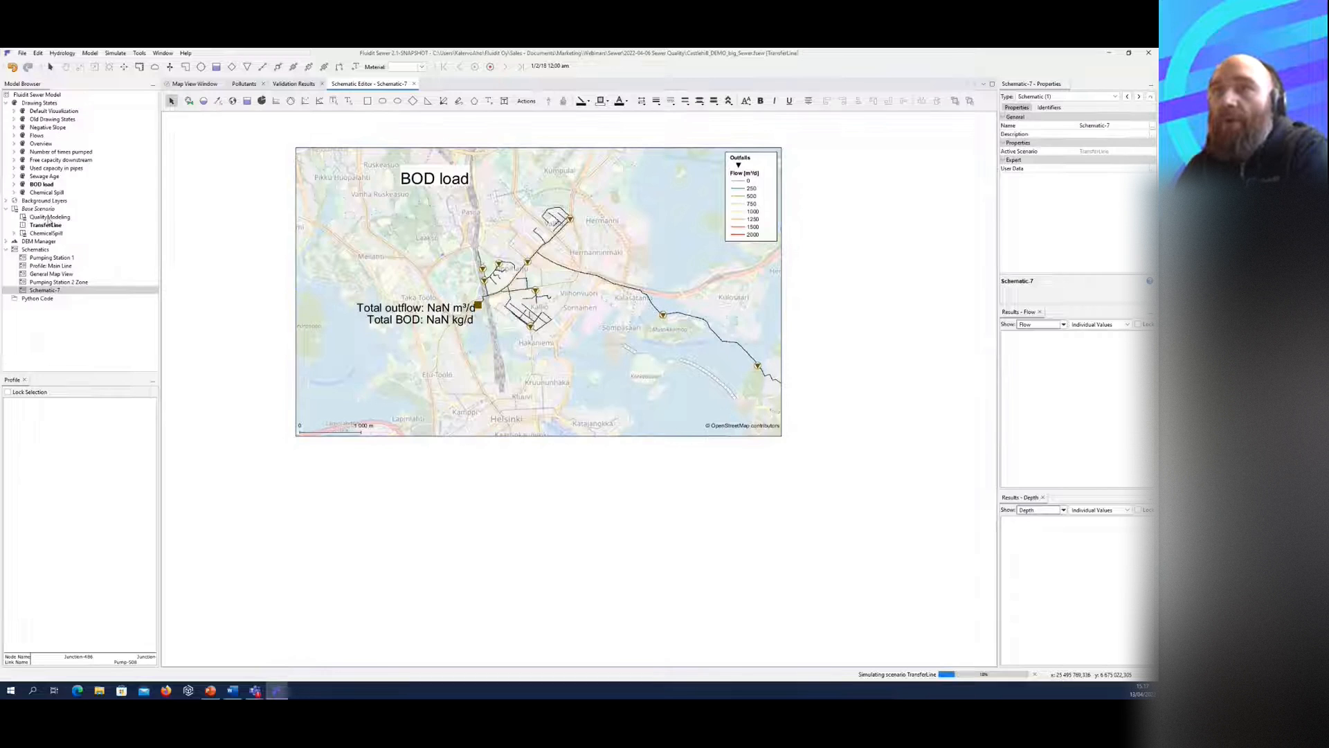
Step: Activate the QualityModeling scenario and view the BOD result chart of the western network's outfall
click(49, 217)
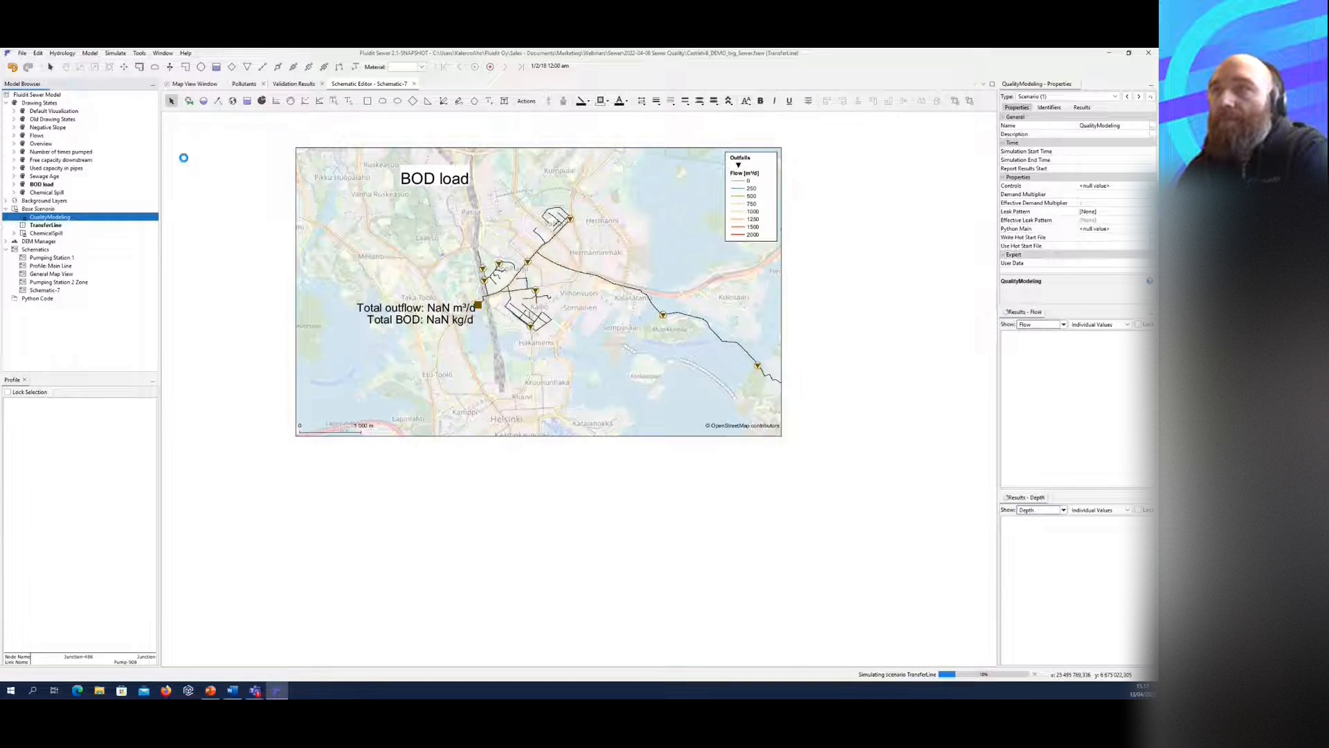
click(193, 84)
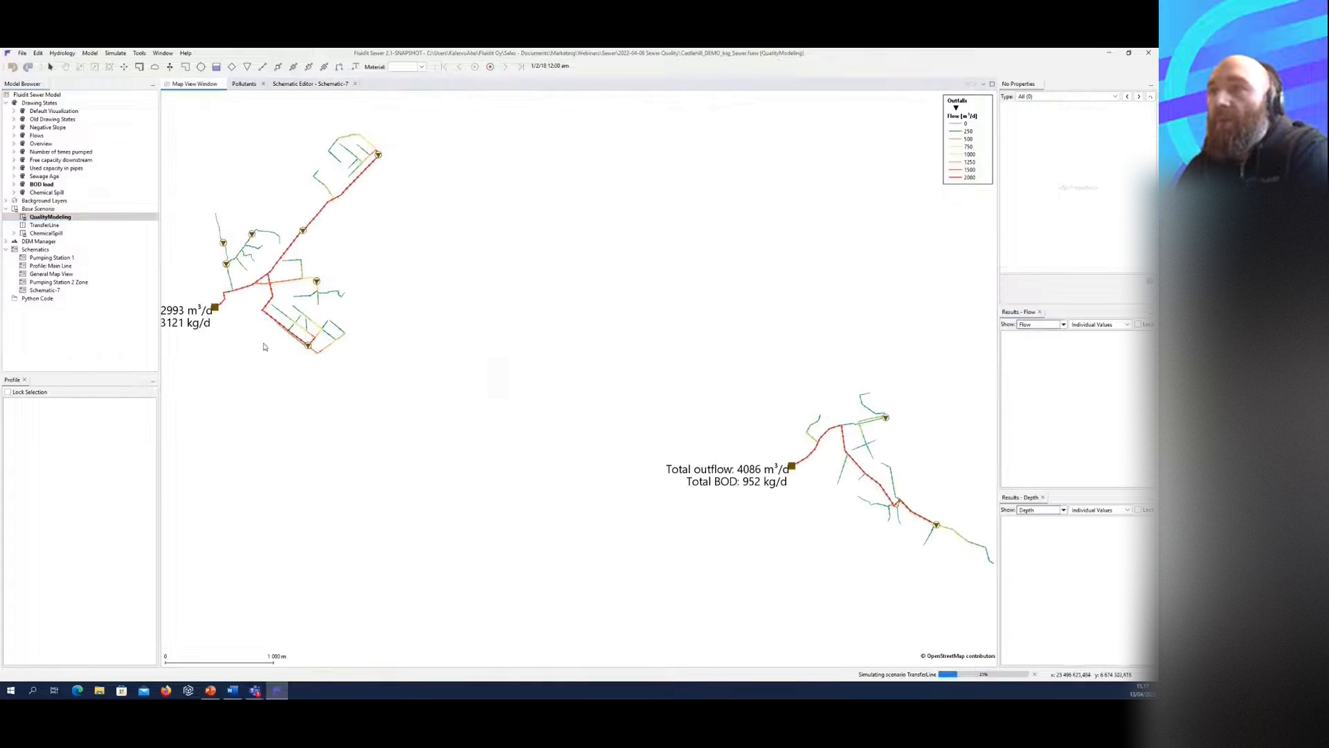
scroll(229, 315, up, 3)
click(293, 287)
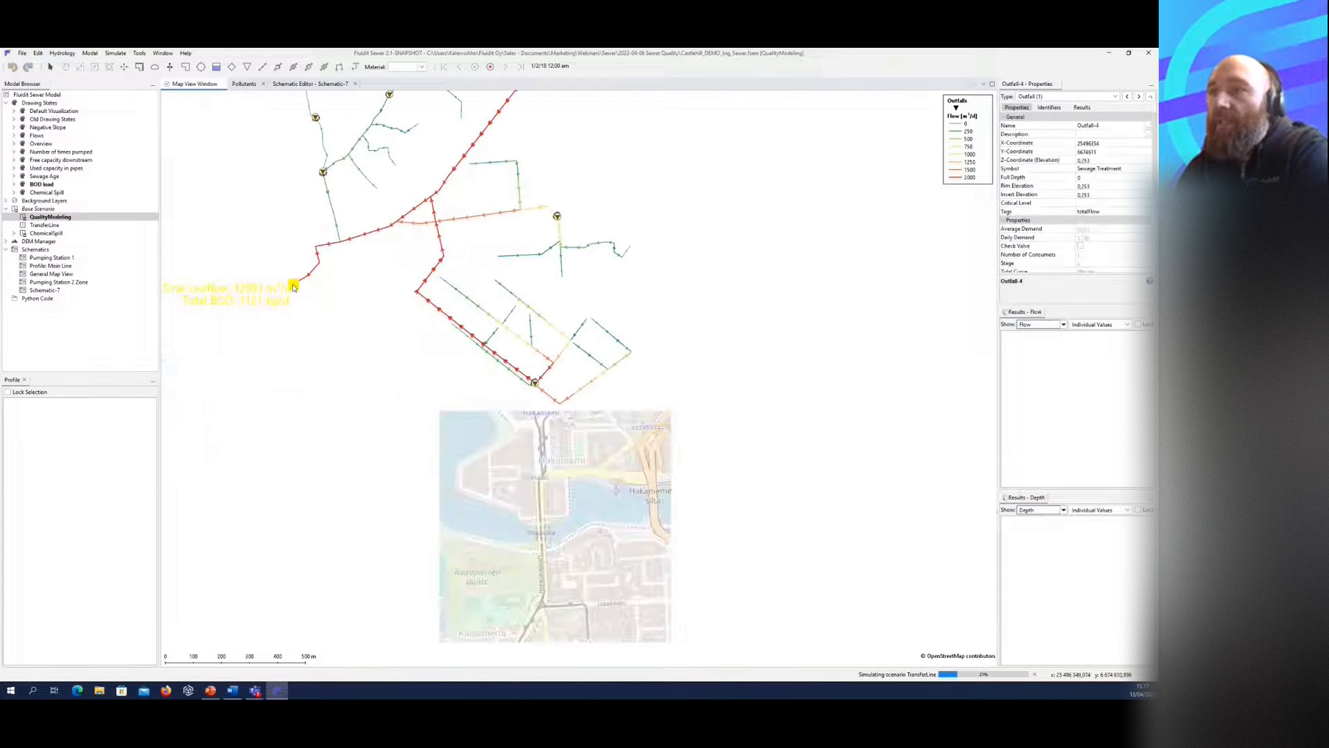
right_click(293, 286)
mouse_move(346, 459)
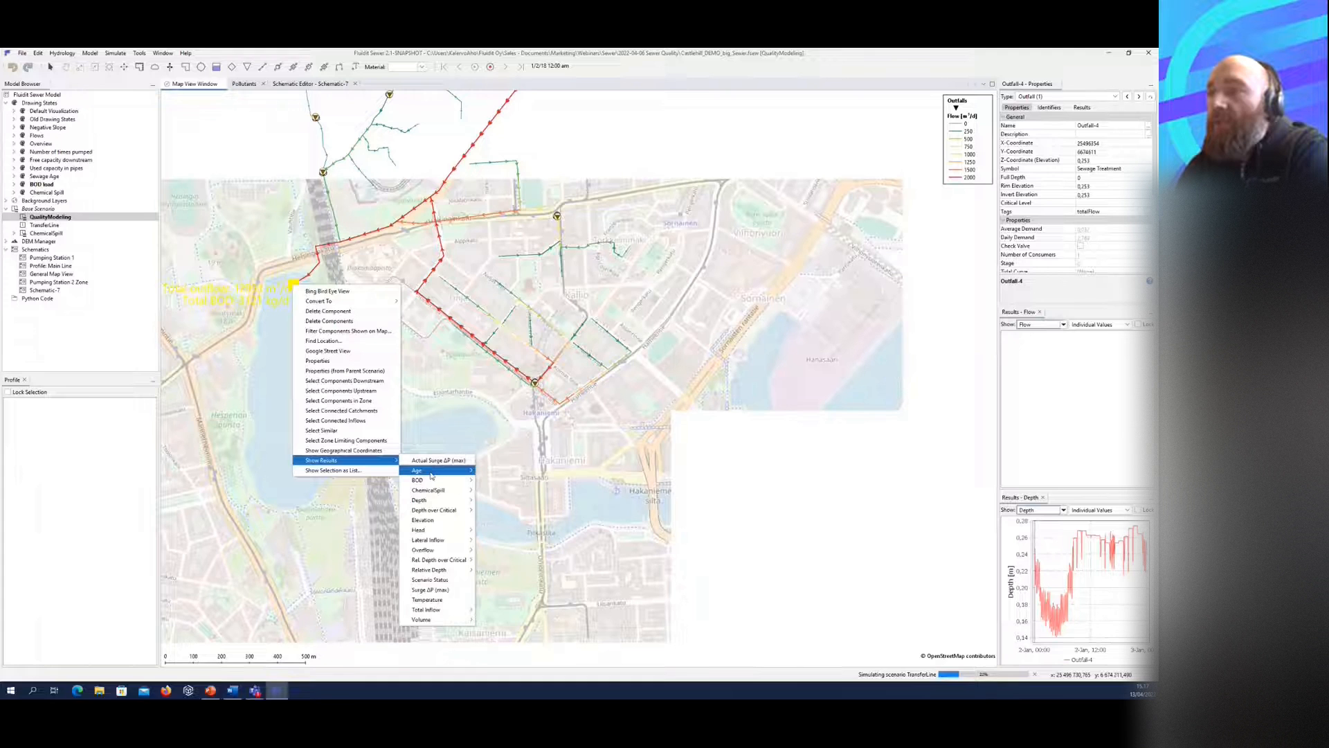
mouse_move(432, 480)
click(493, 481)
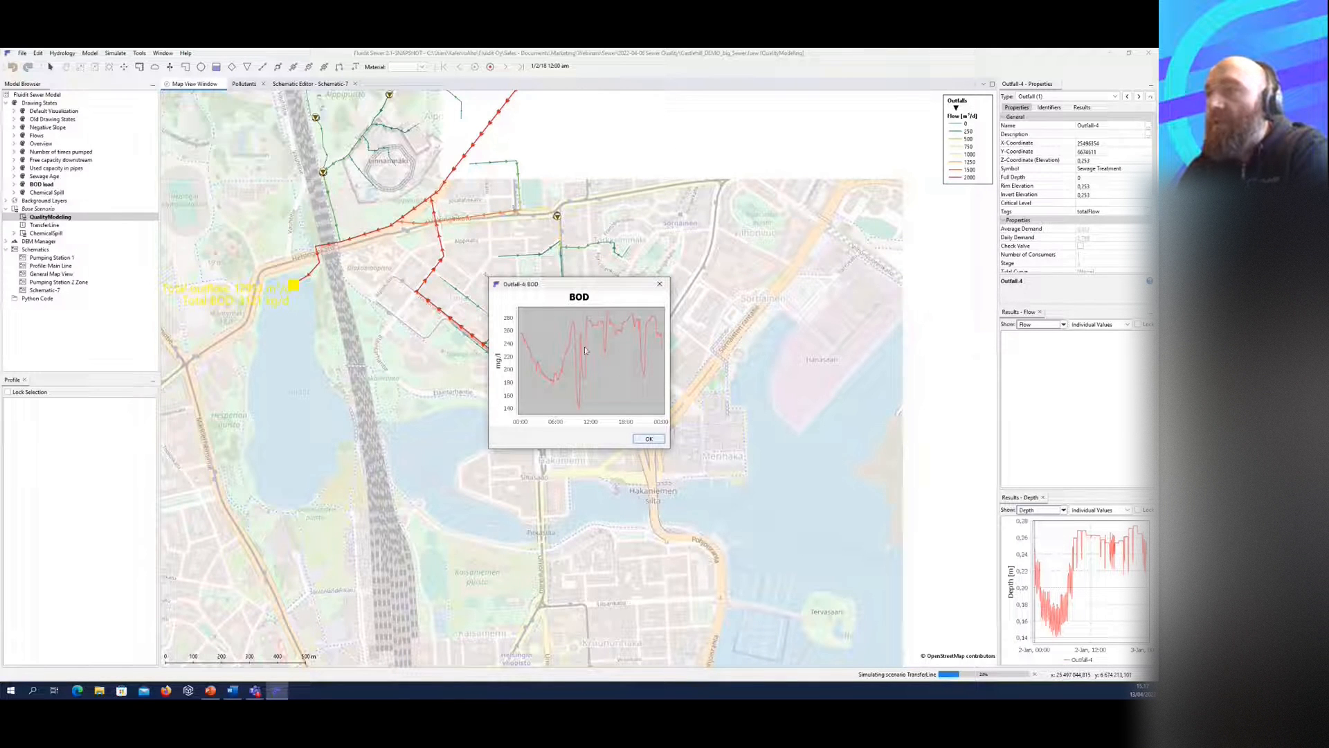
click(658, 288)
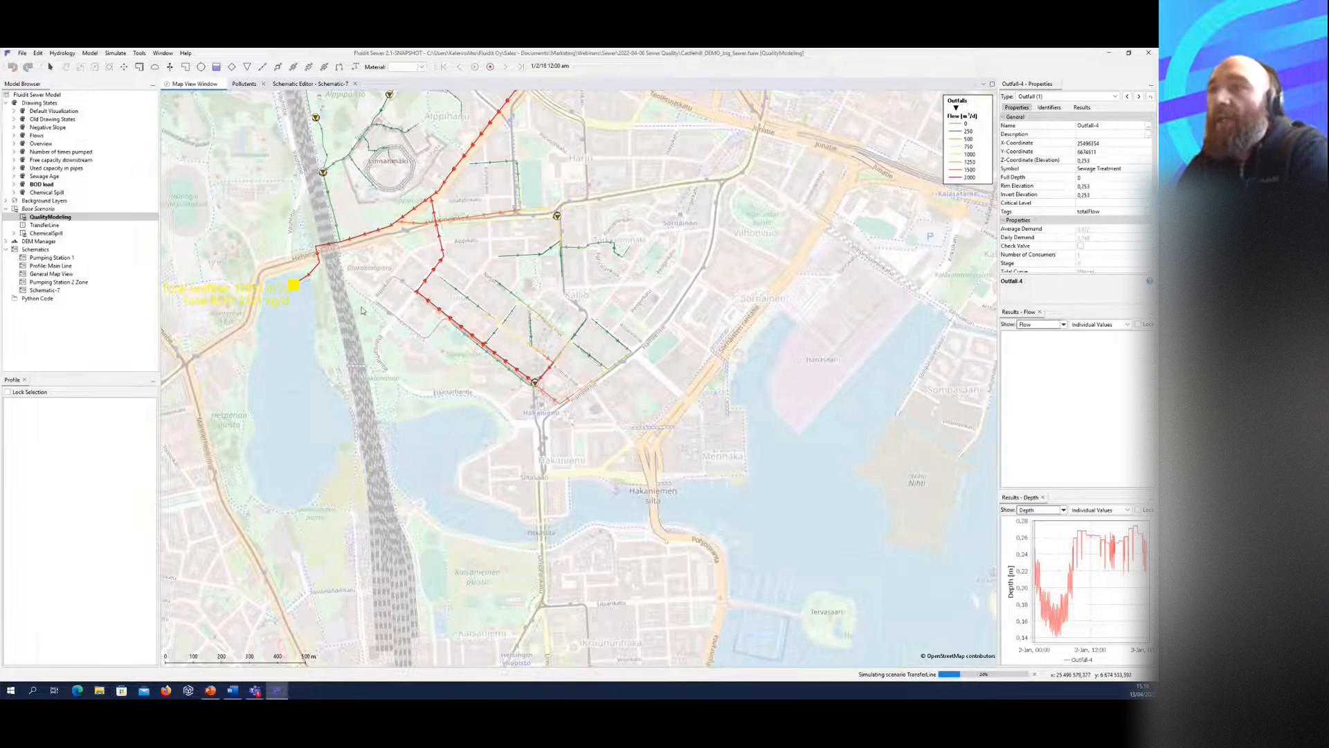
Step: Place a time series figure over the lower-left corner of the schematic's map figure, and check that the outfall is still selected
double_click(40, 291)
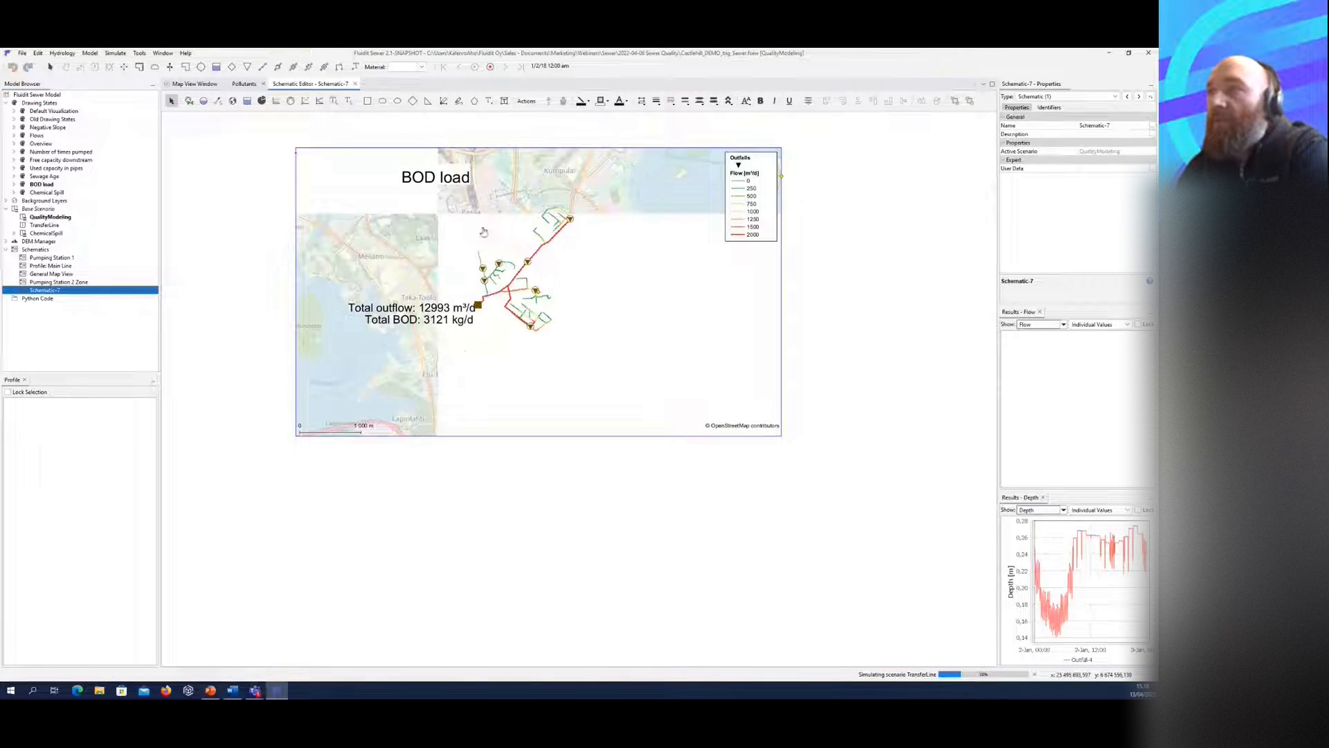
click(320, 101)
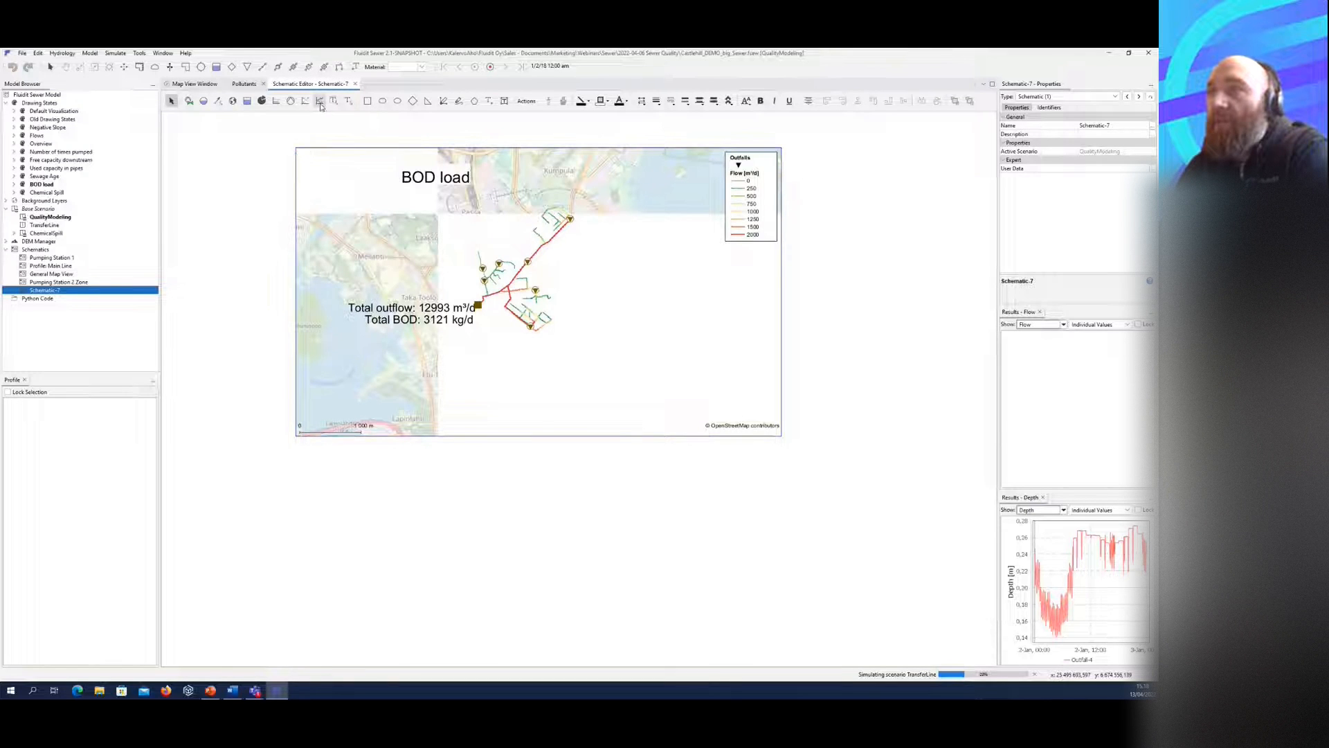
drag(213, 345, 437, 513)
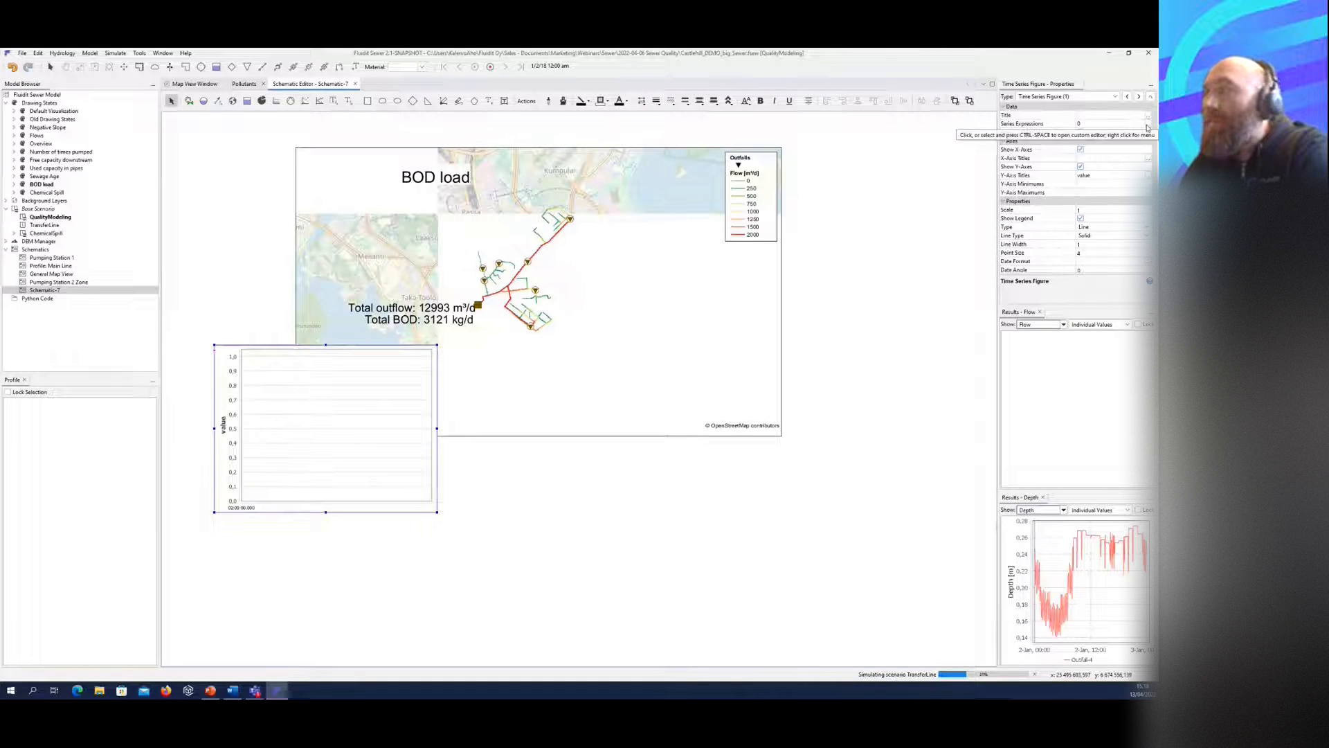
click(178, 84)
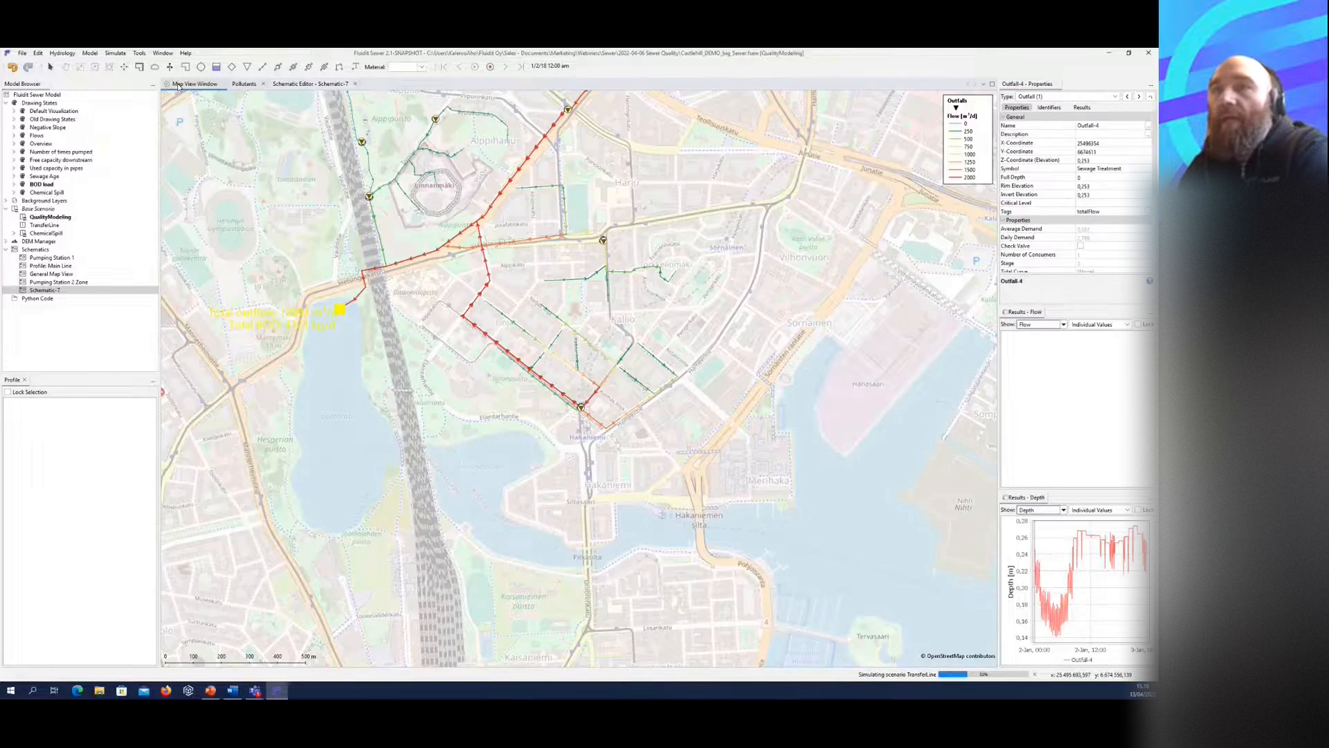
click(304, 84)
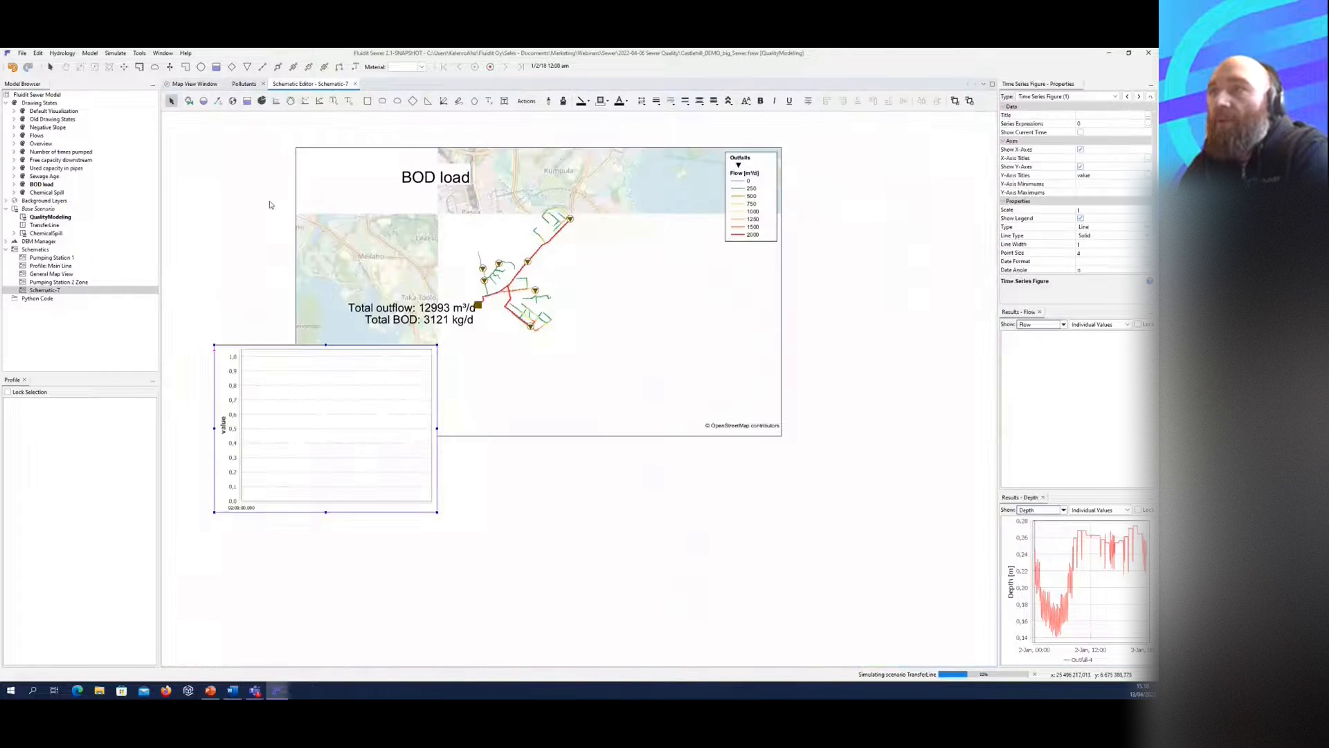
Step: Add the selected outfall as a series of the time series figure, with BOD as VAR1 and Total Inflow as VAR2
click(1148, 123)
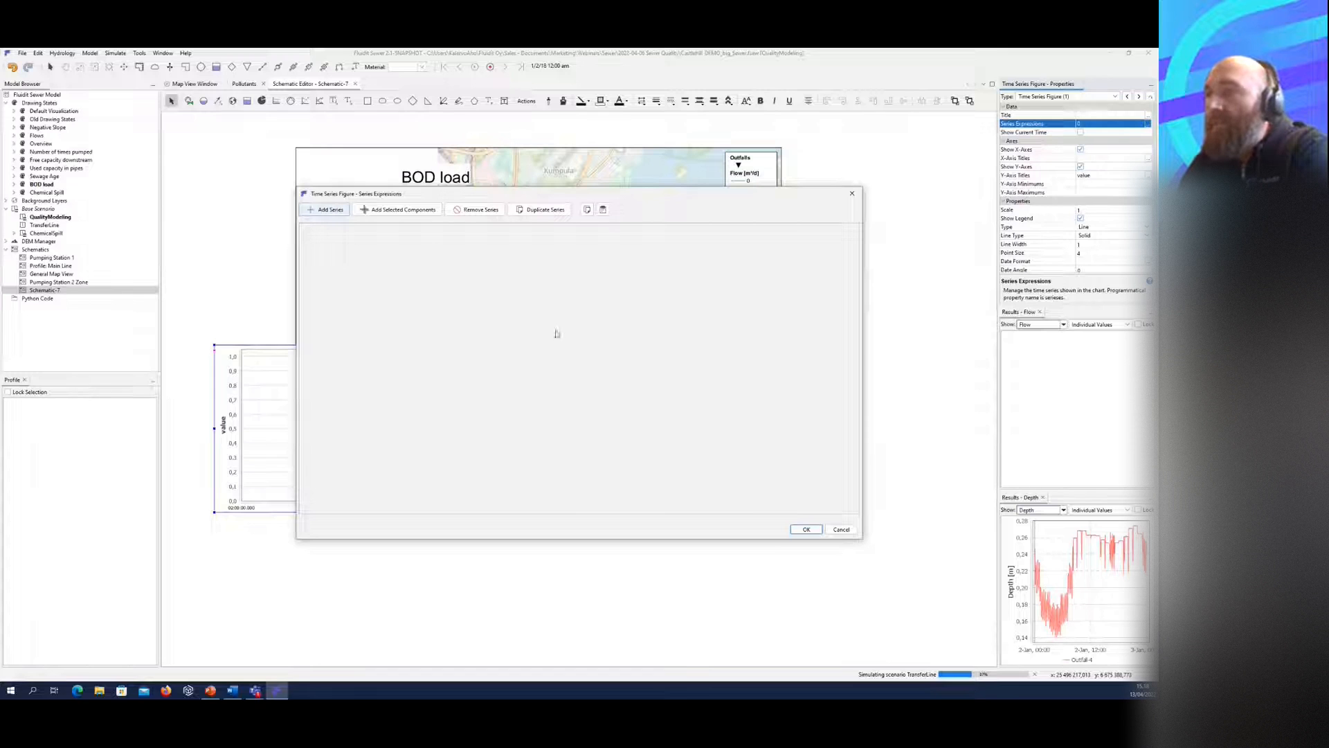
click(393, 213)
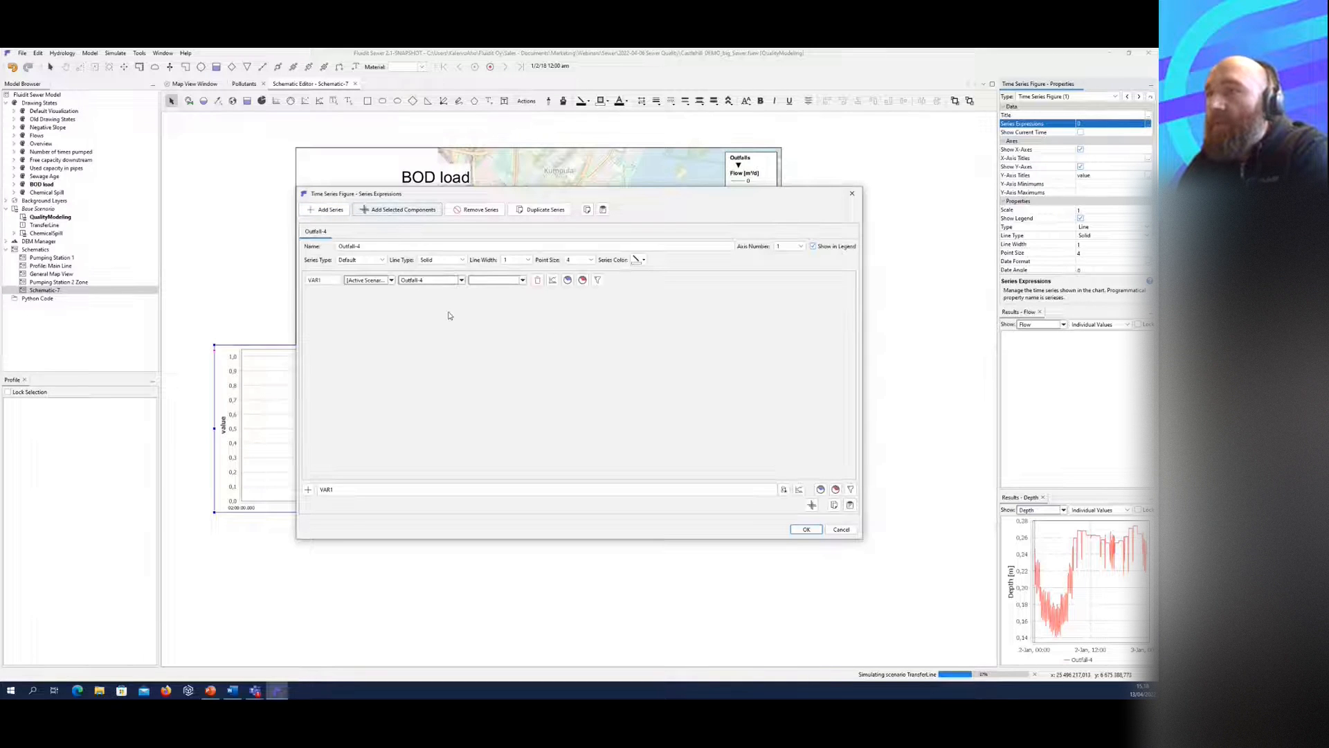
click(522, 280)
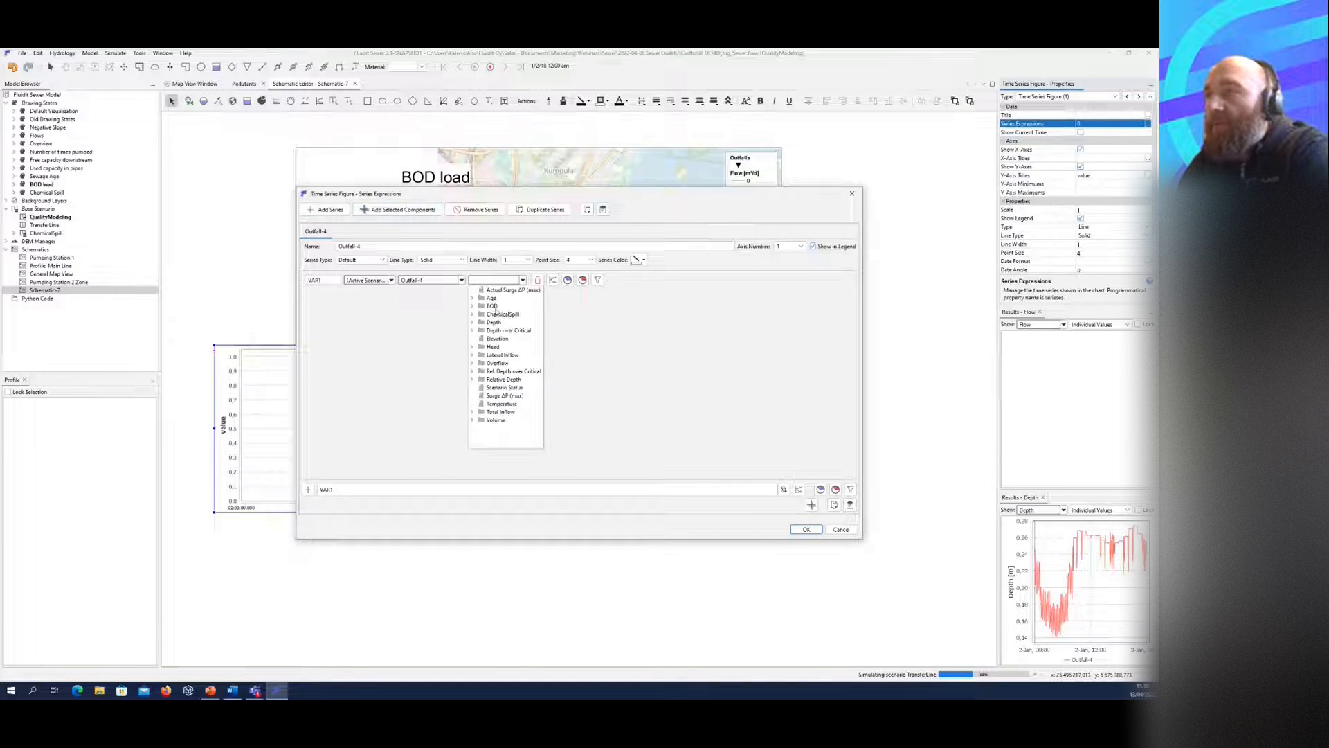
click(492, 306)
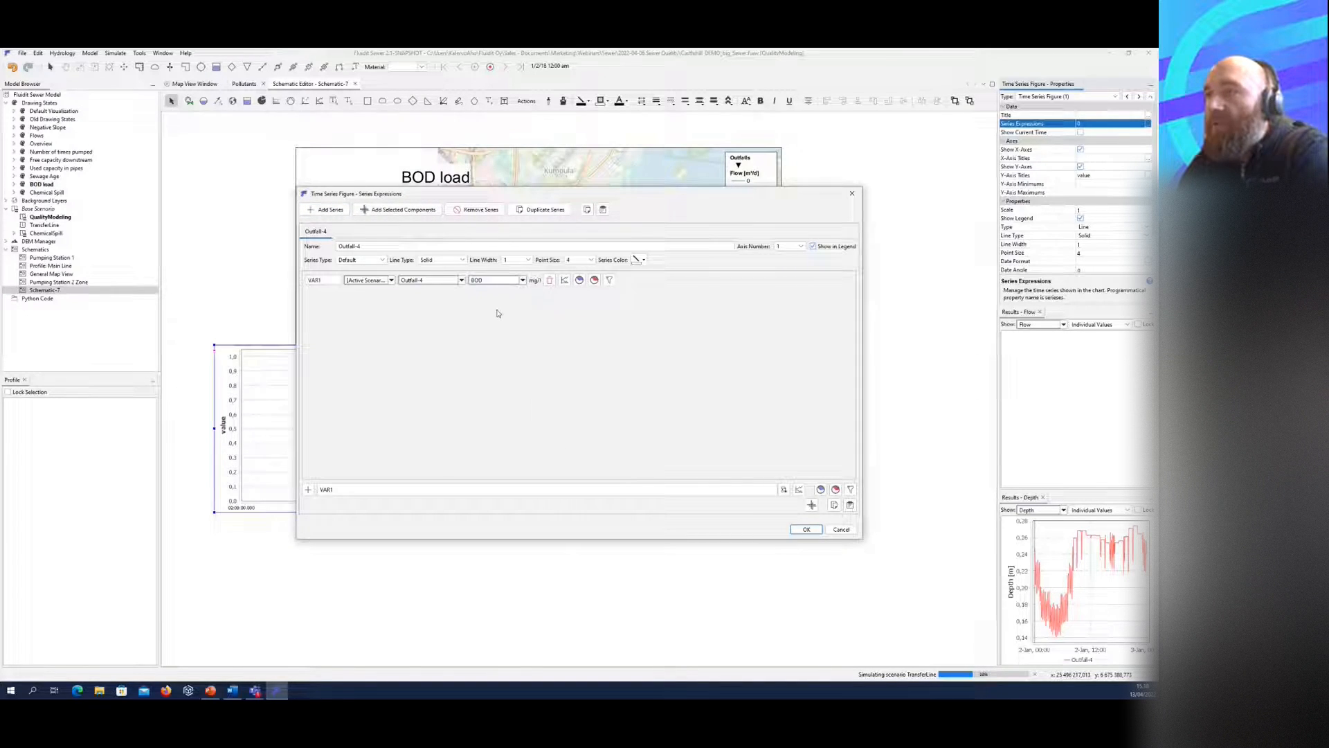
click(811, 505)
click(522, 295)
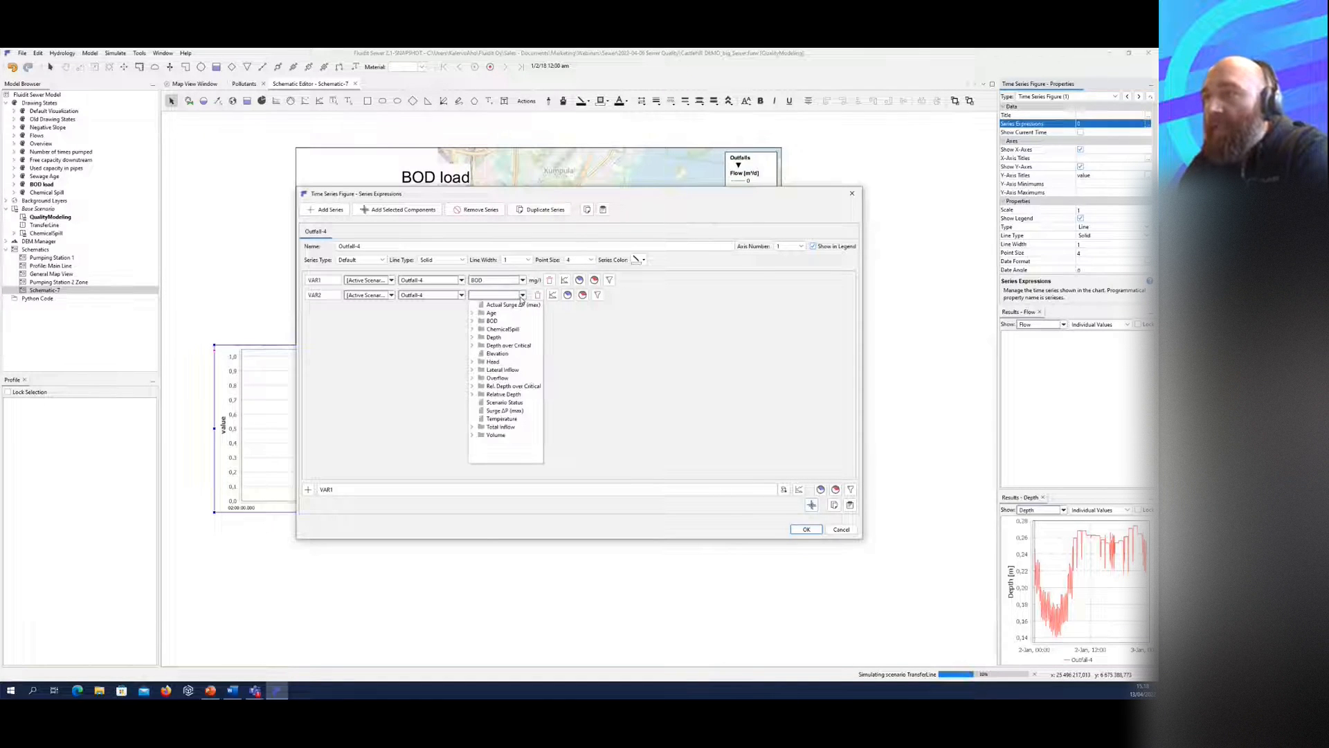
click(502, 427)
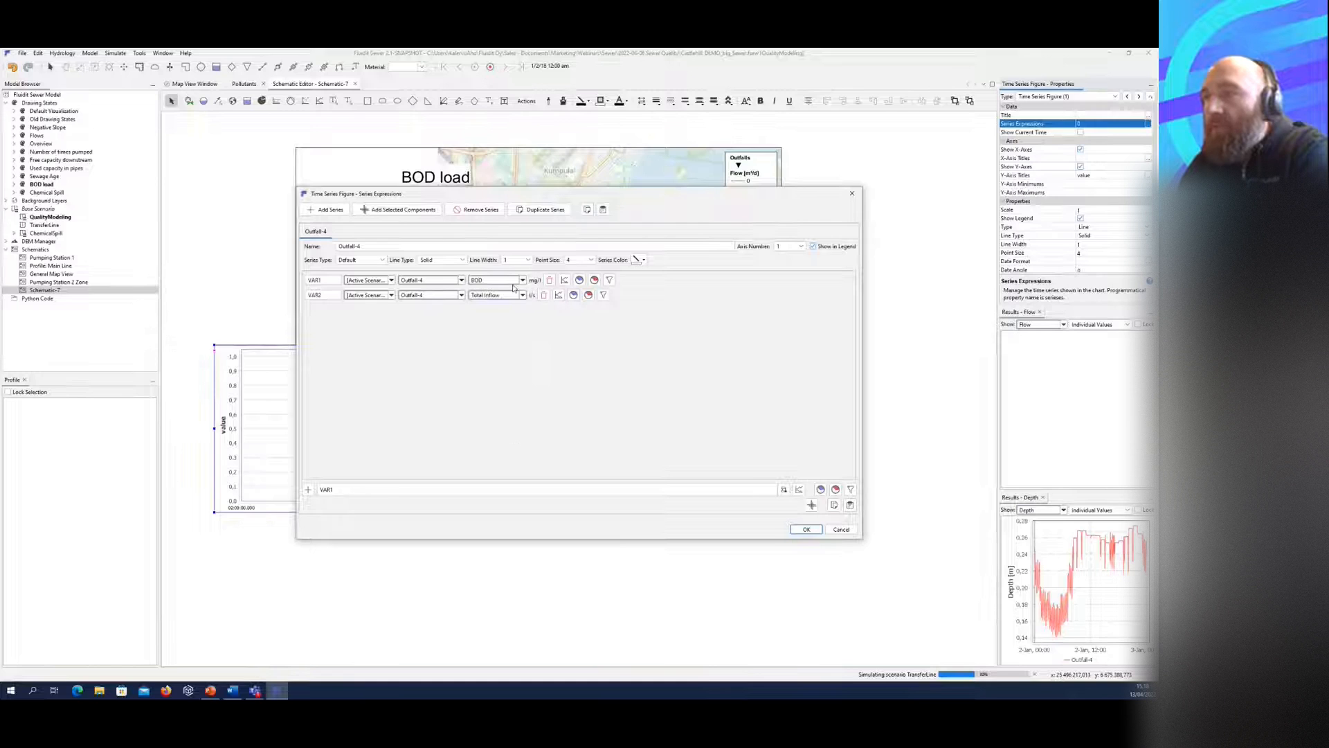
Step: Set the outfall series expression to VAR1*VAR2/1000/1000*3600
click(382, 490)
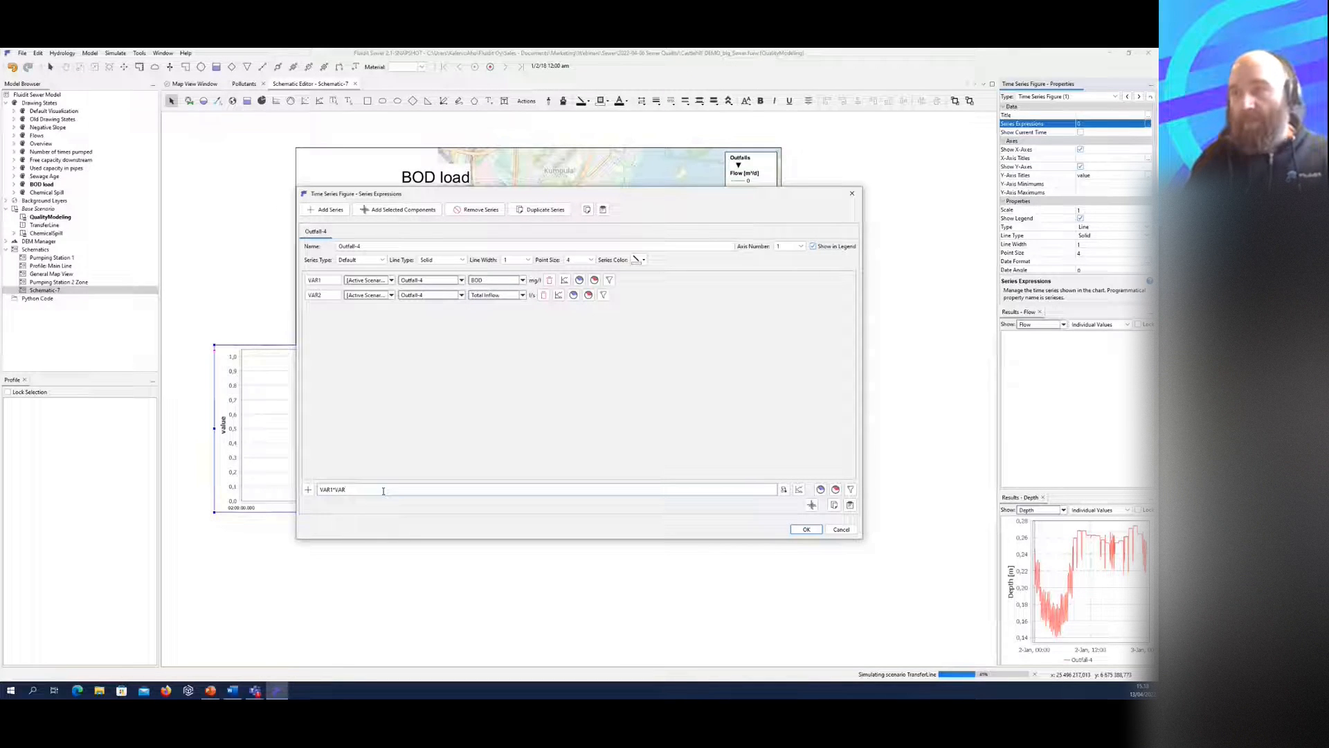
text(2/1)
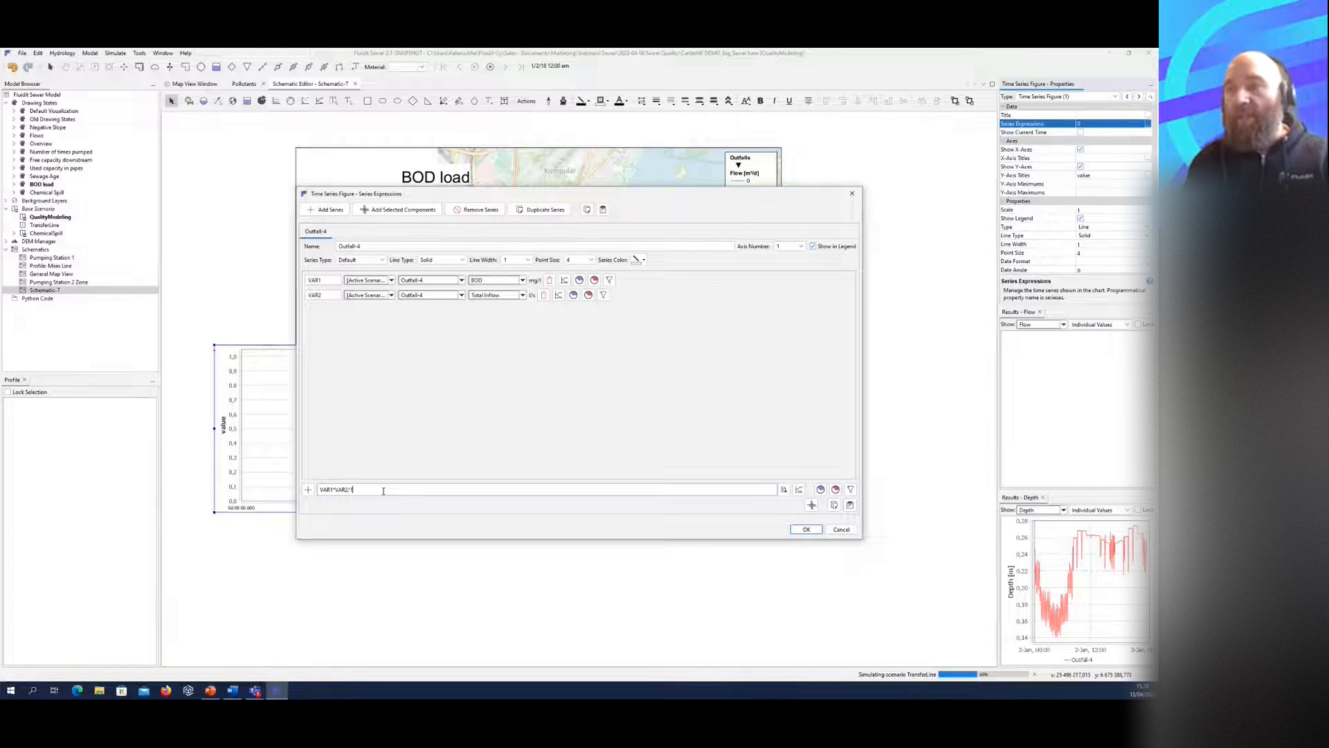
text(000/100)
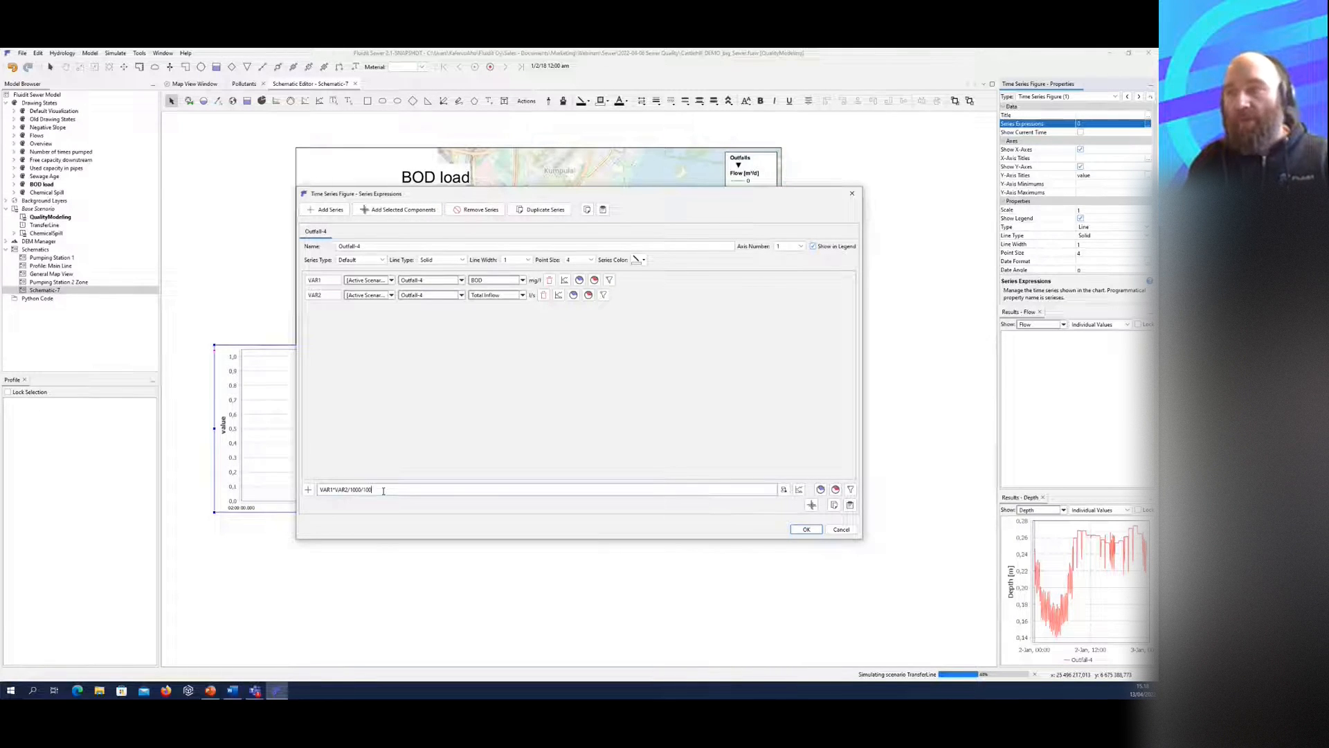
text(0)
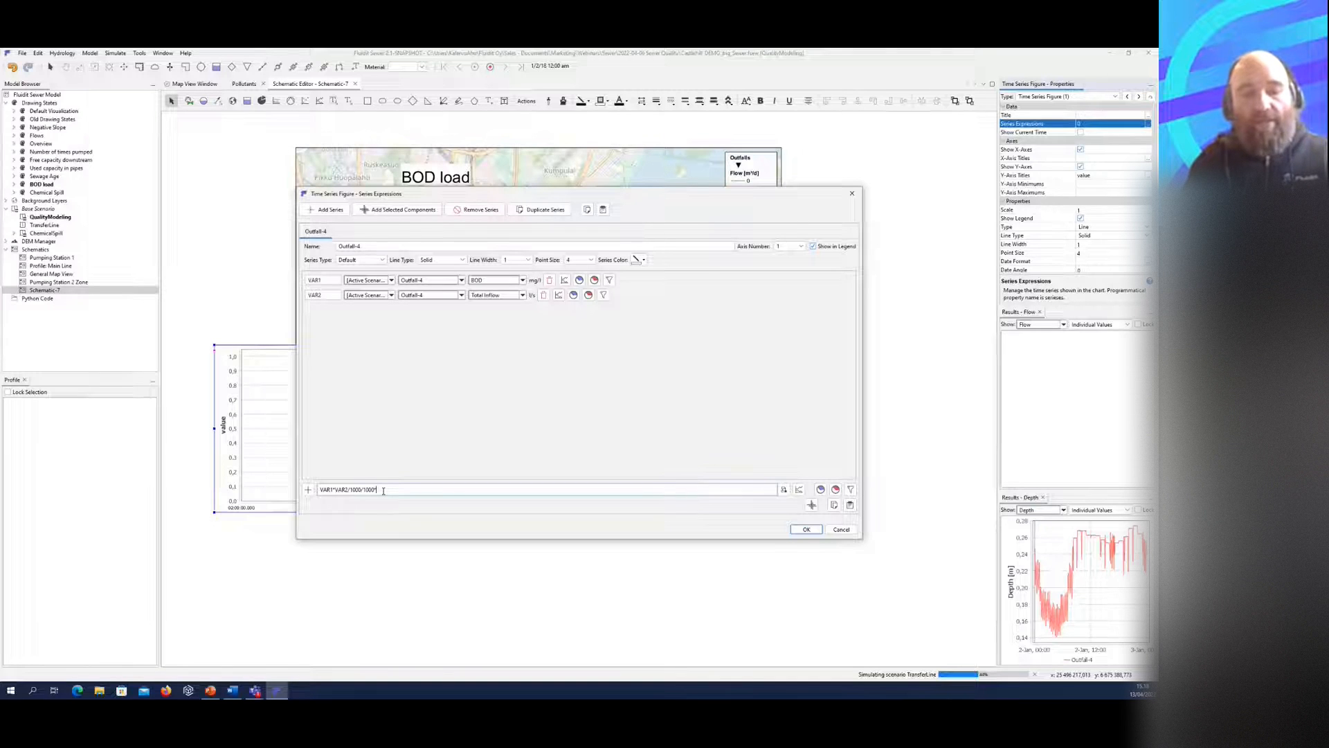
text(*3600)
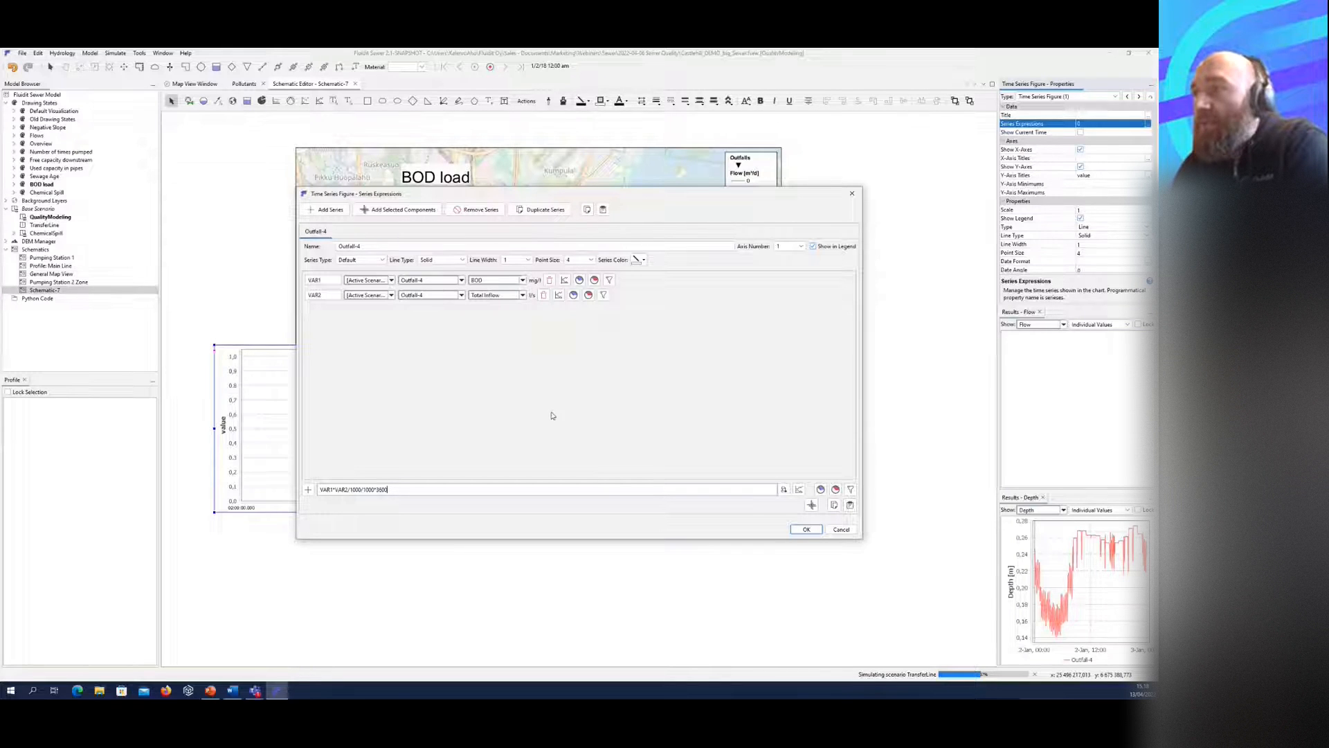
Step: Apply the outfall's series expression, shift the time series figure slightly down and left, and set its Y-axis title to kg/h
click(807, 530)
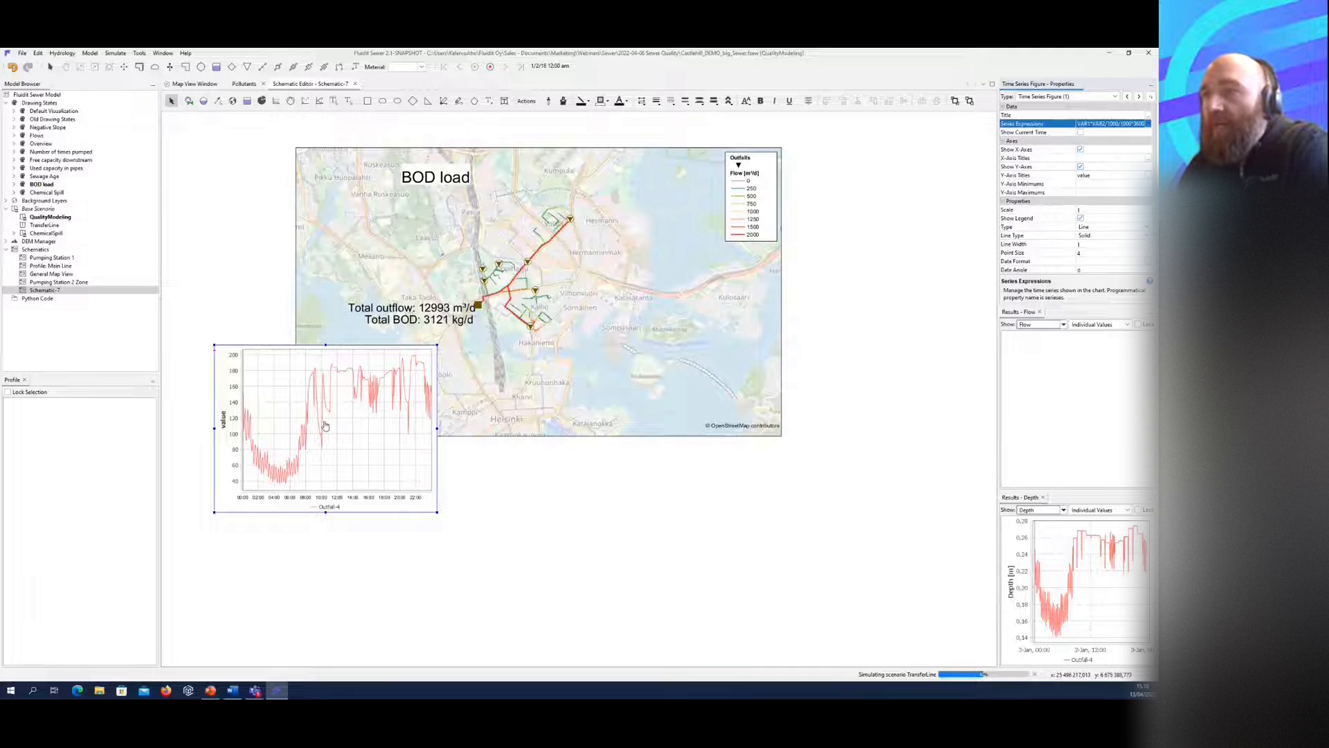
drag(412, 486, 396, 501)
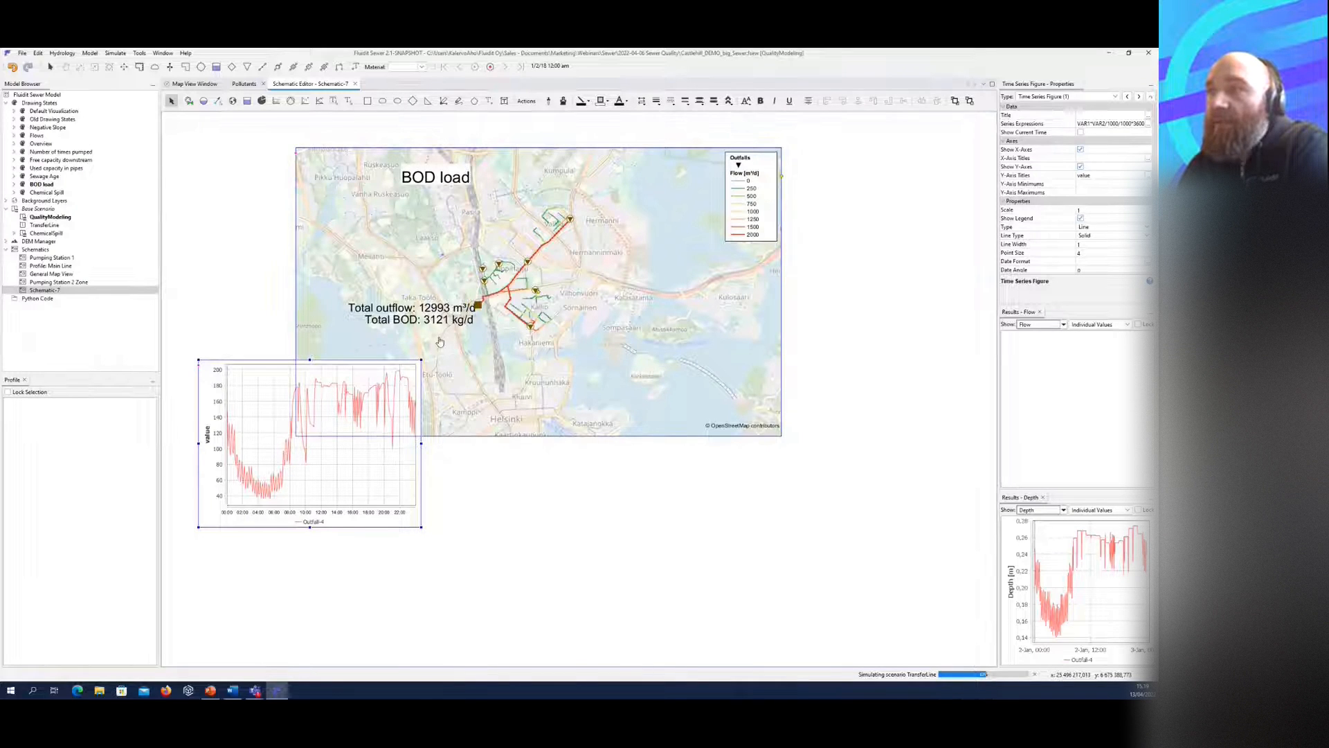
click(1098, 176)
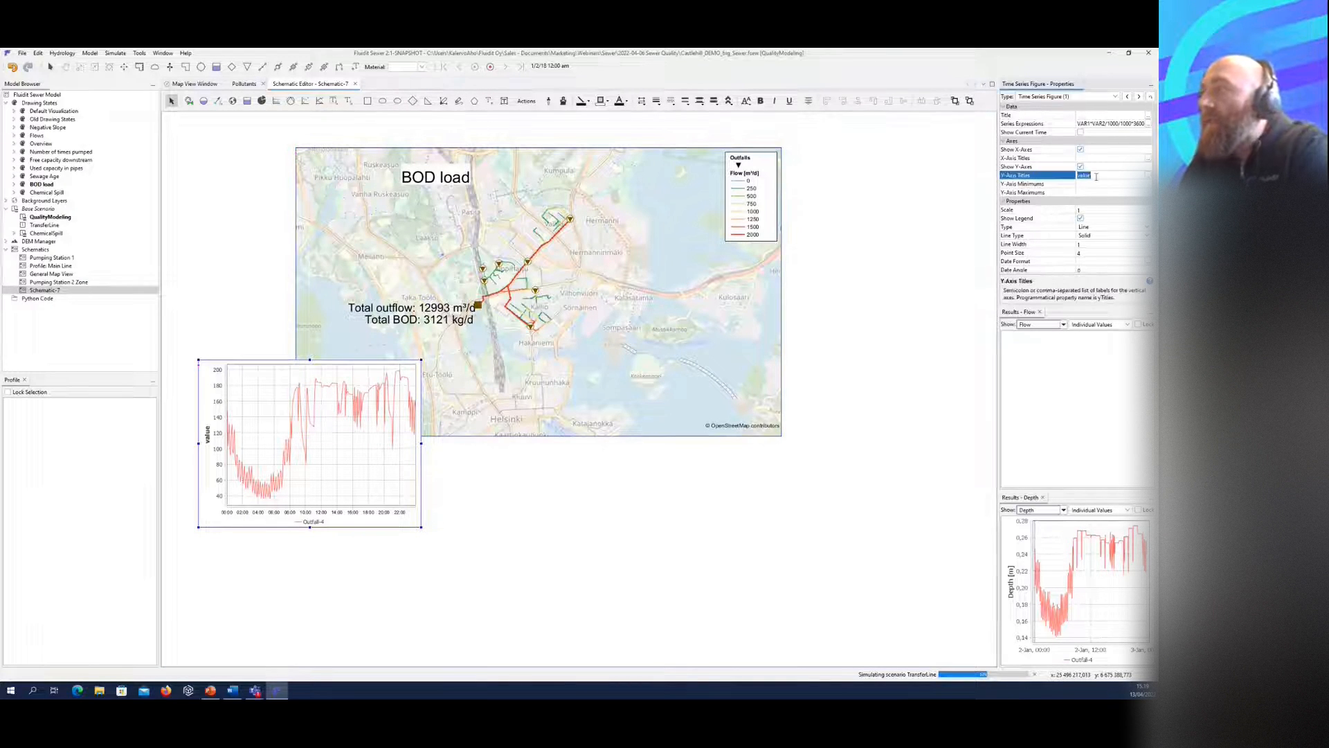
text(kg/h)
key(Return)
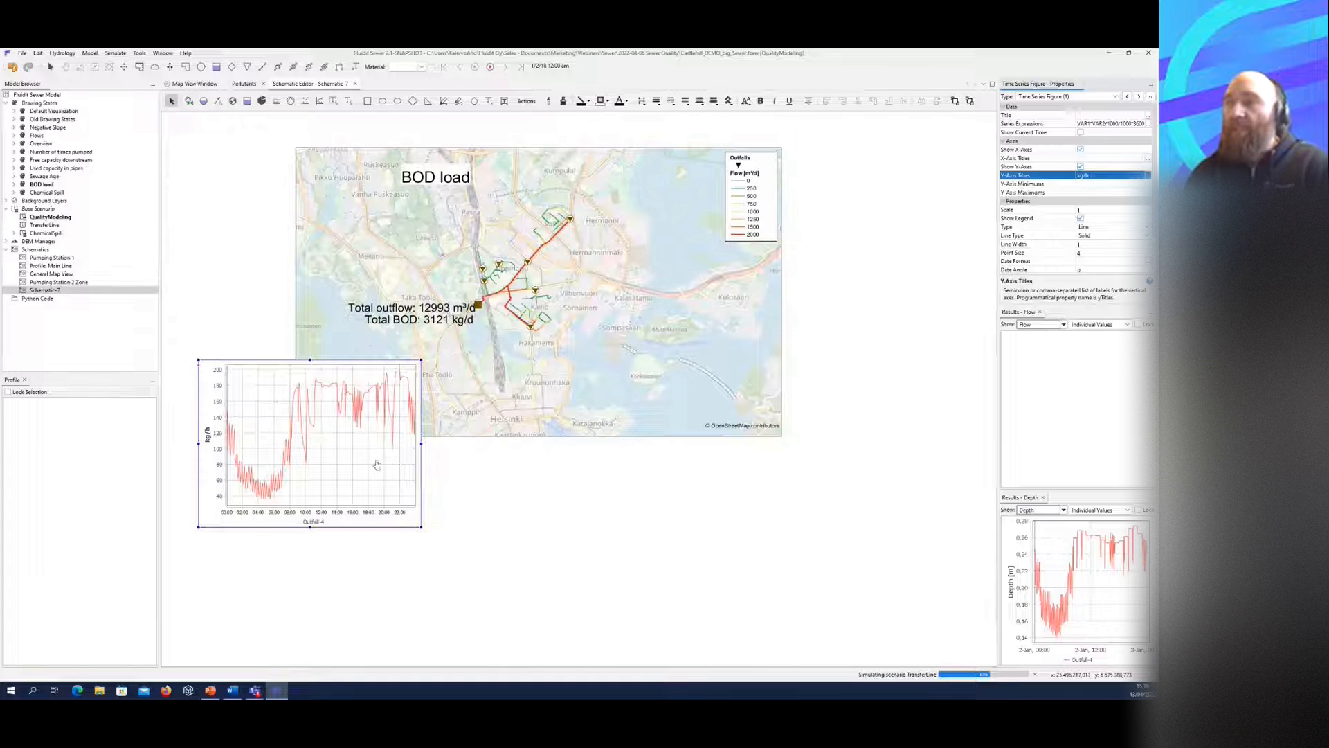
Step: Activate the TransferLine scenario in the map view and examine the transfer line running east from the western network
click(201, 87)
click(45, 225)
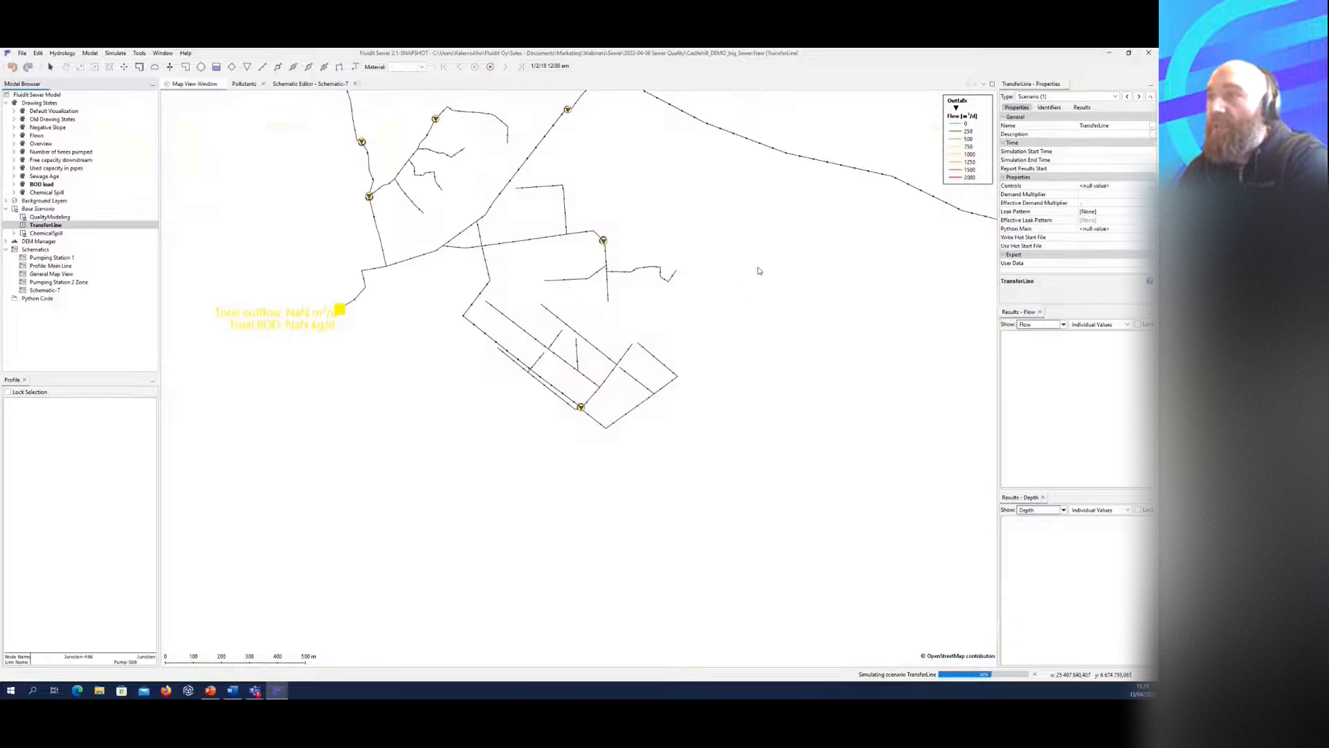
drag(756, 268, 633, 354)
scroll(634, 354, down, 2)
drag(717, 363, 434, 243)
scroll(602, 332, down, 2)
drag(773, 439, 895, 493)
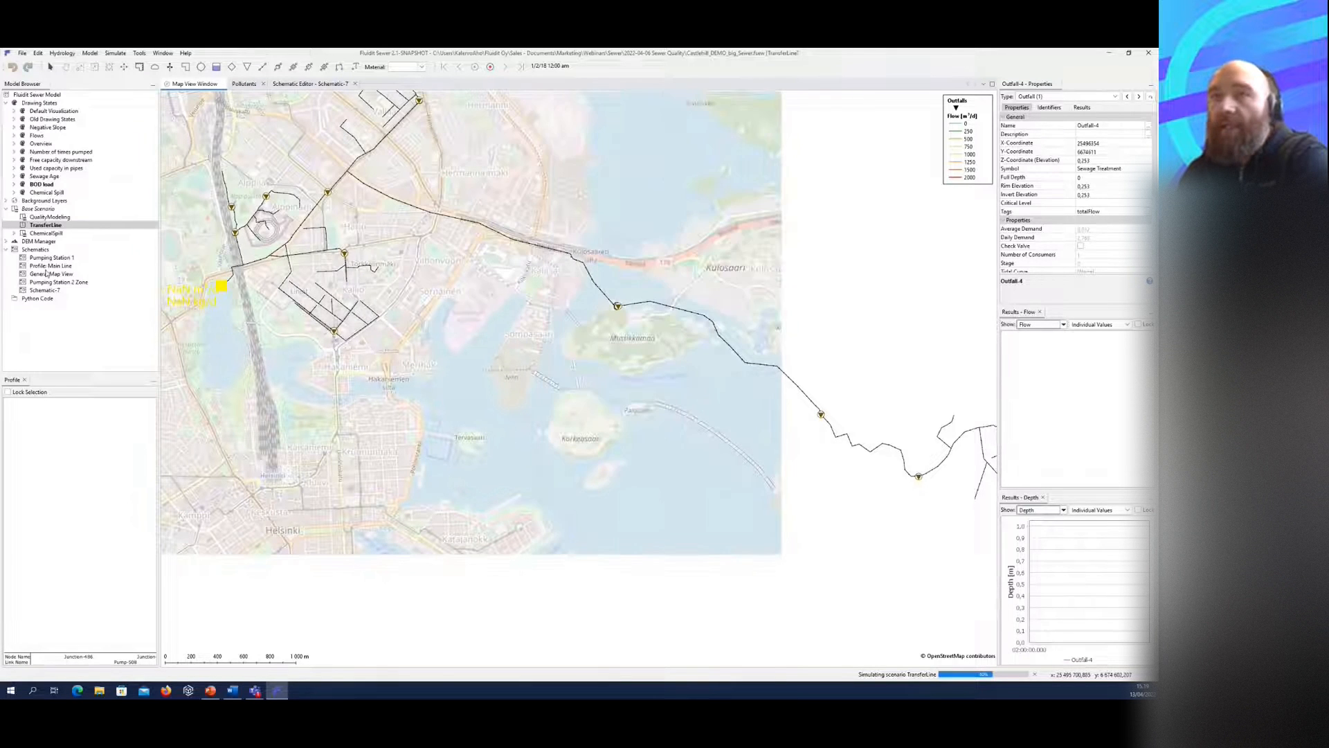
Step: Activate the Chemical Spill scenario nested under ChemicalSpill and apply the Chemical Spill drawing state to the map
click(14, 234)
click(46, 242)
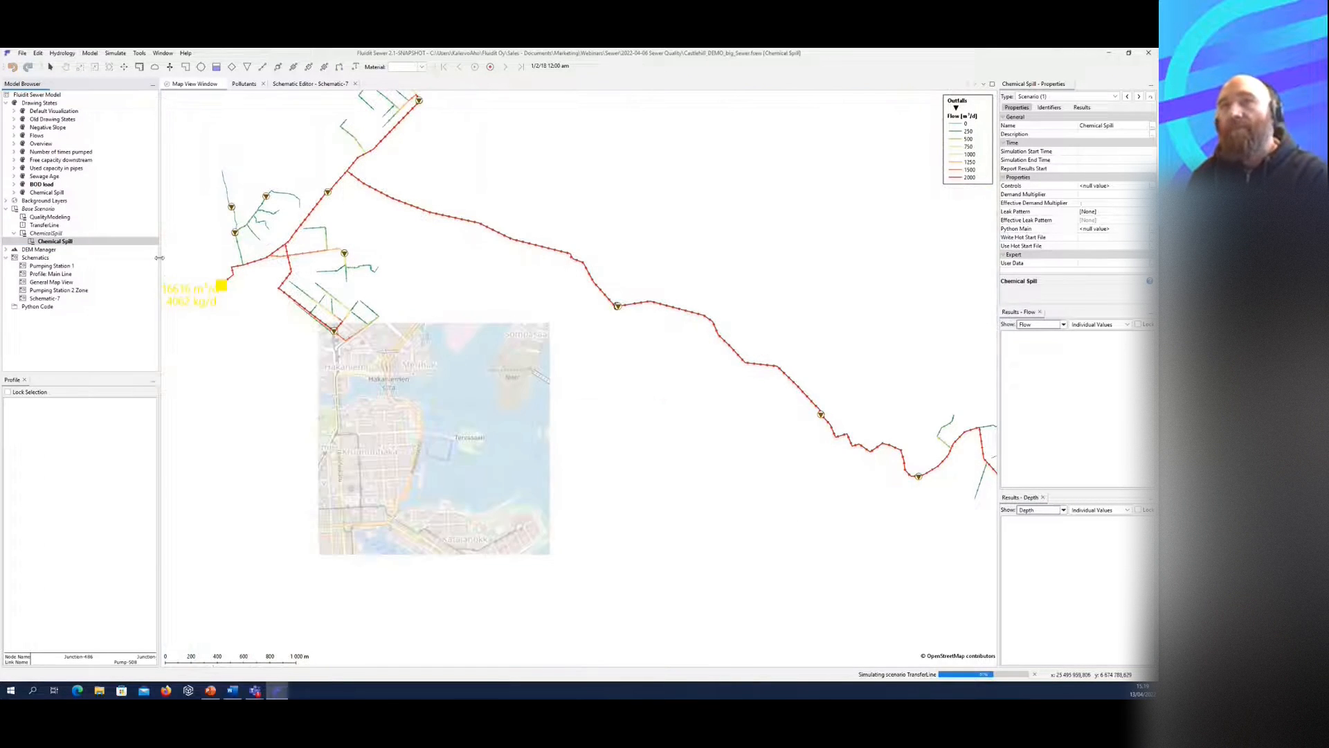
click(32, 193)
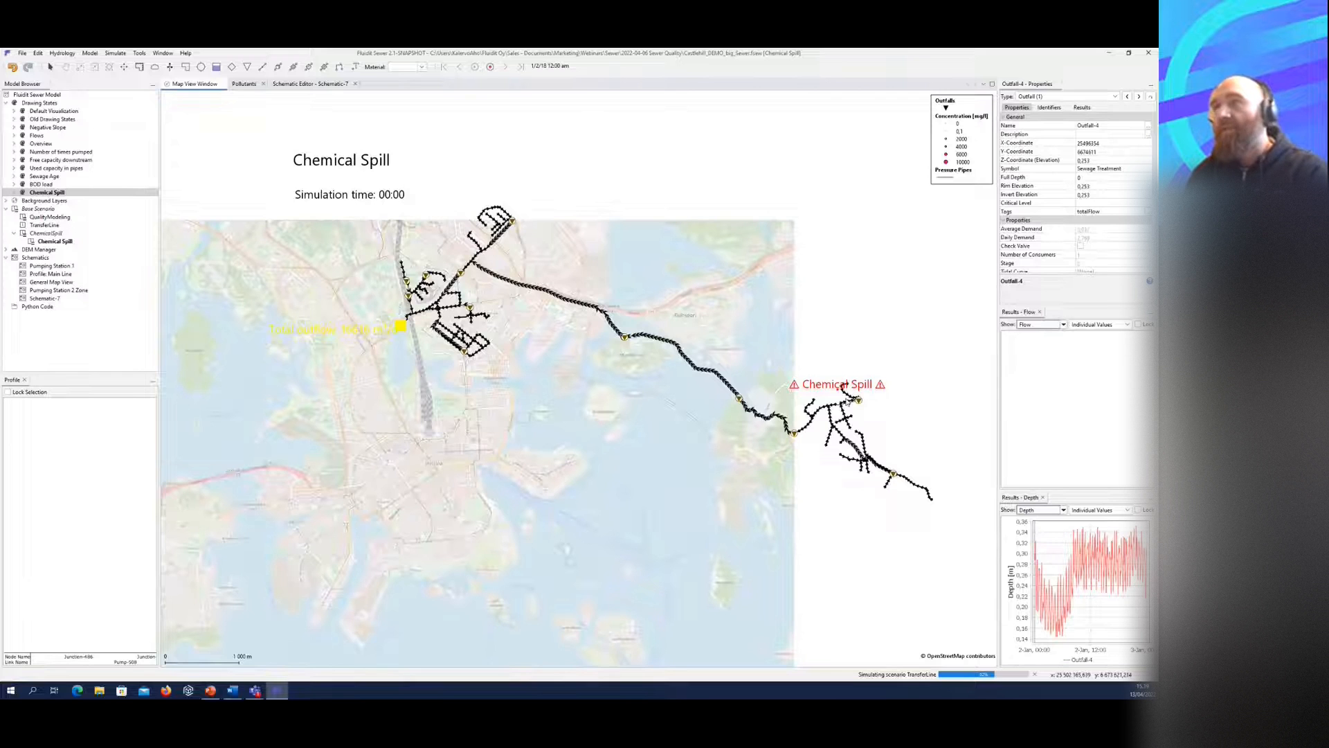
mouse_move(846, 401)
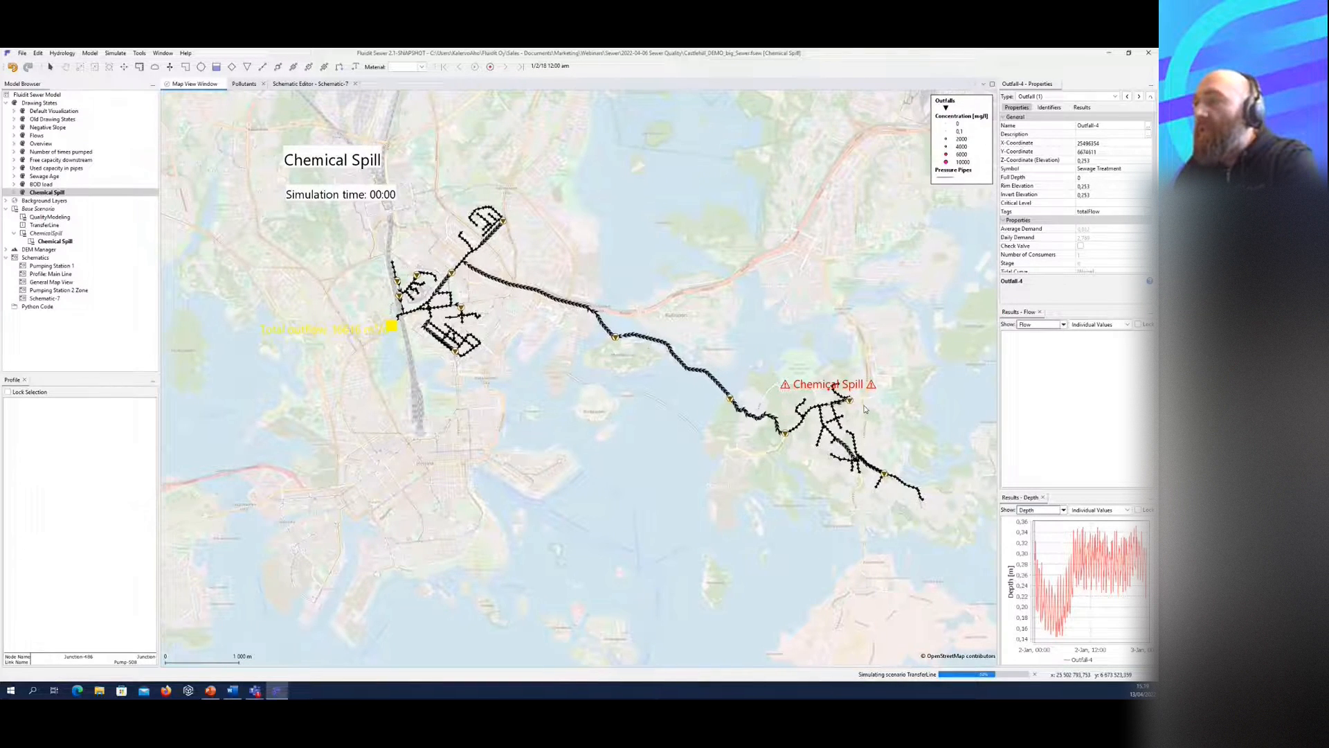
scroll(819, 362, up, 1)
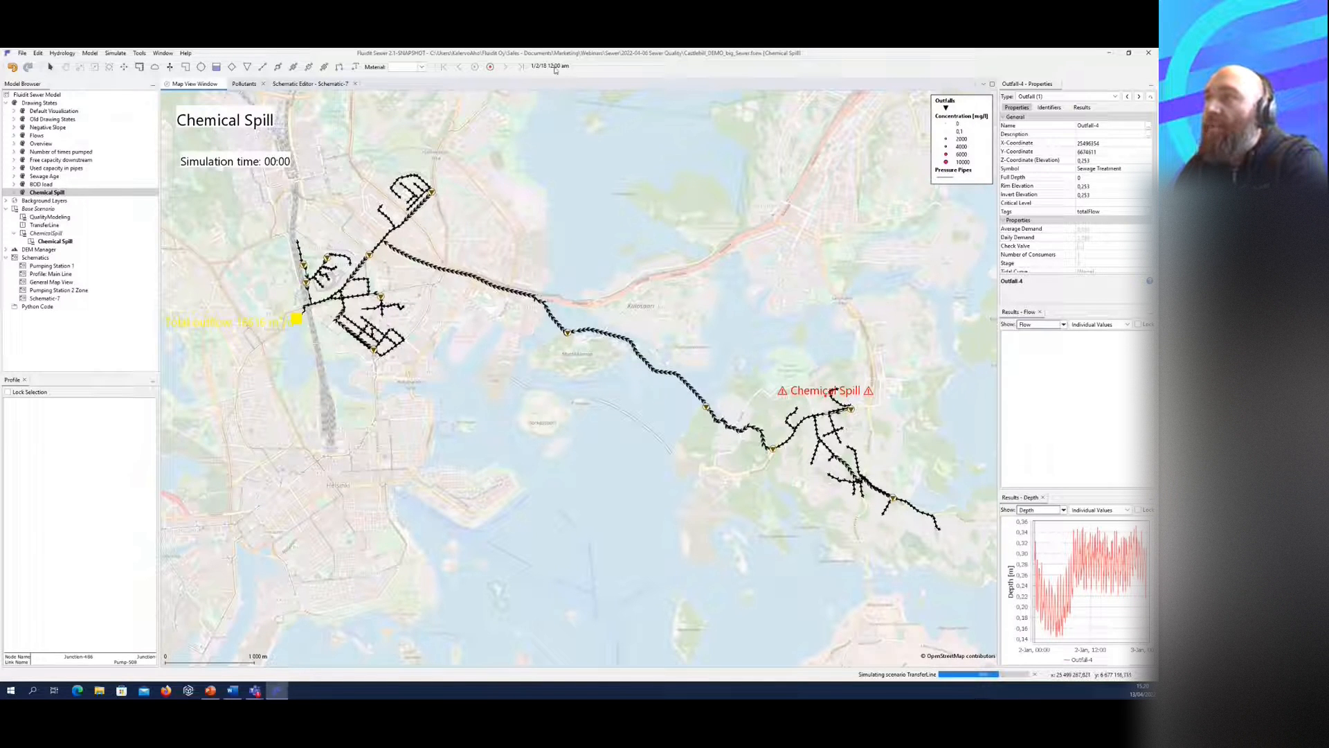
Step: Select the inflow at the Chemical Spill label and review the pollutant baselines and patterns in its dry weather inflows
click(828, 398)
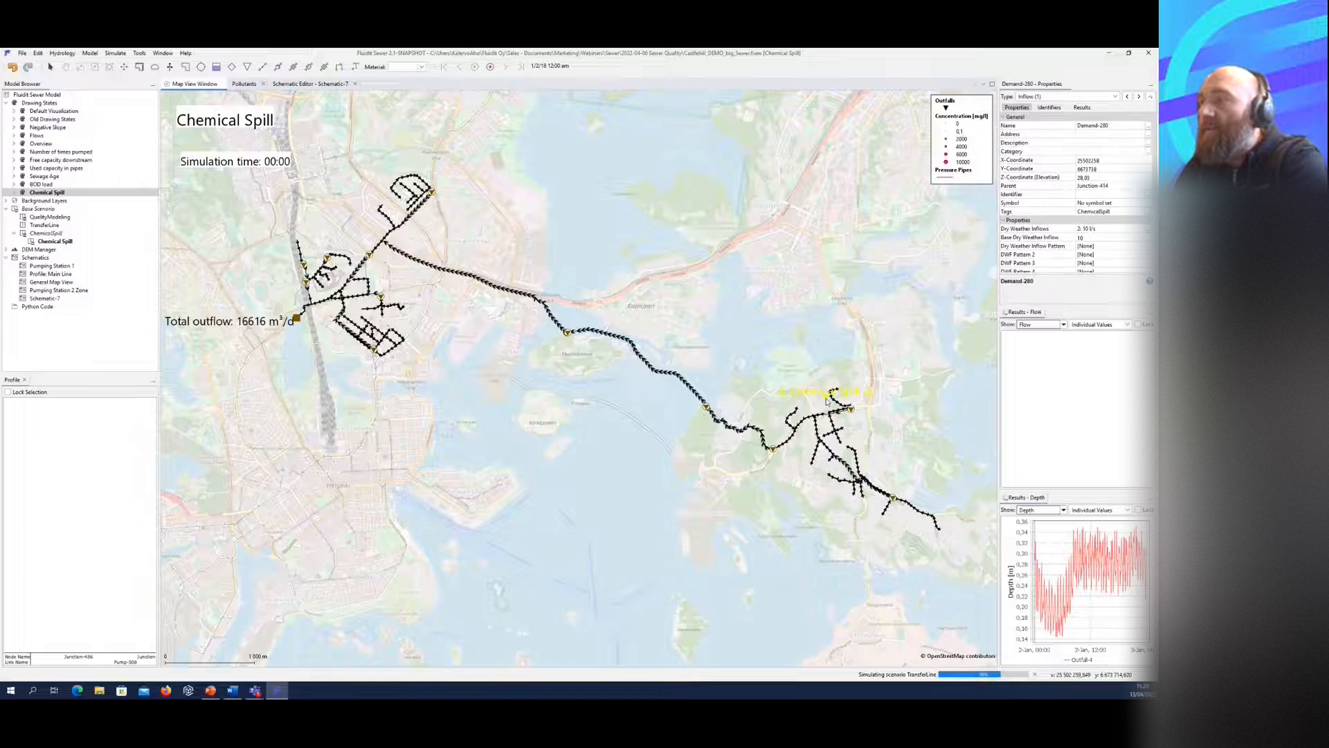
drag(808, 319, 781, 320)
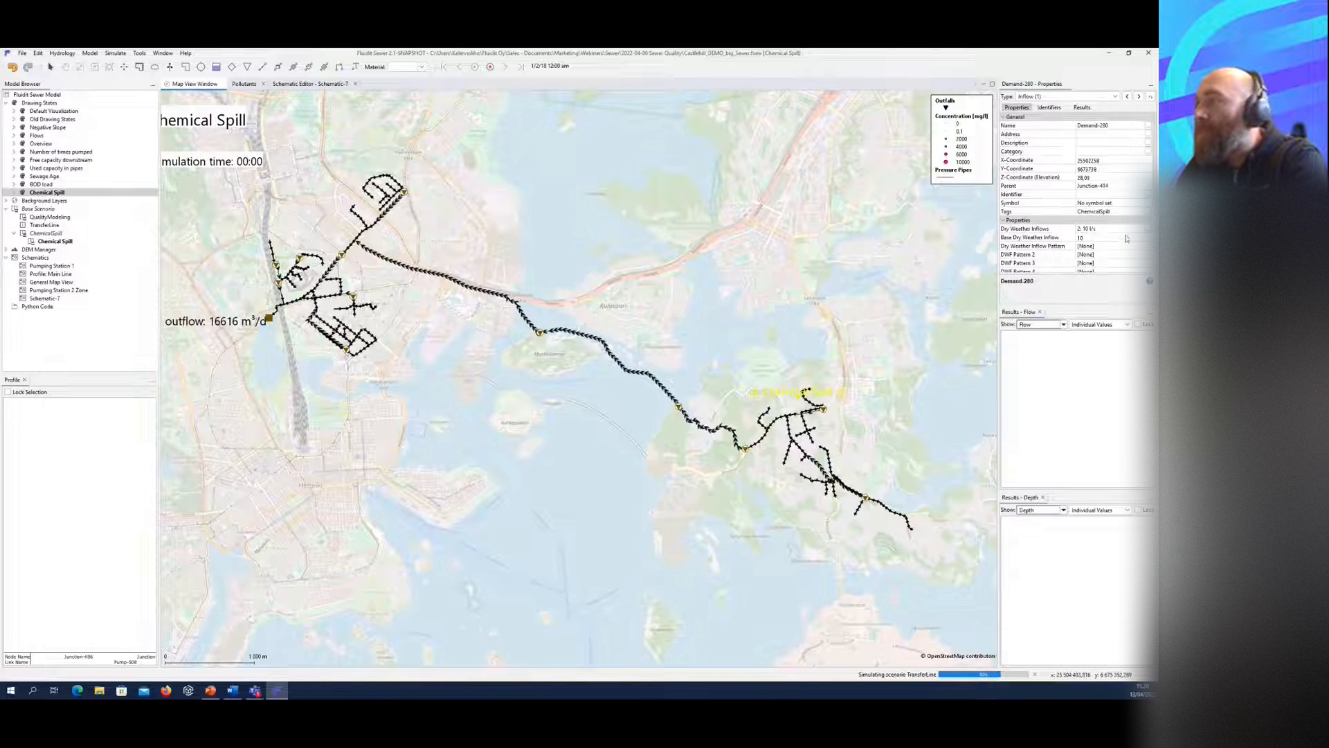
click(1148, 230)
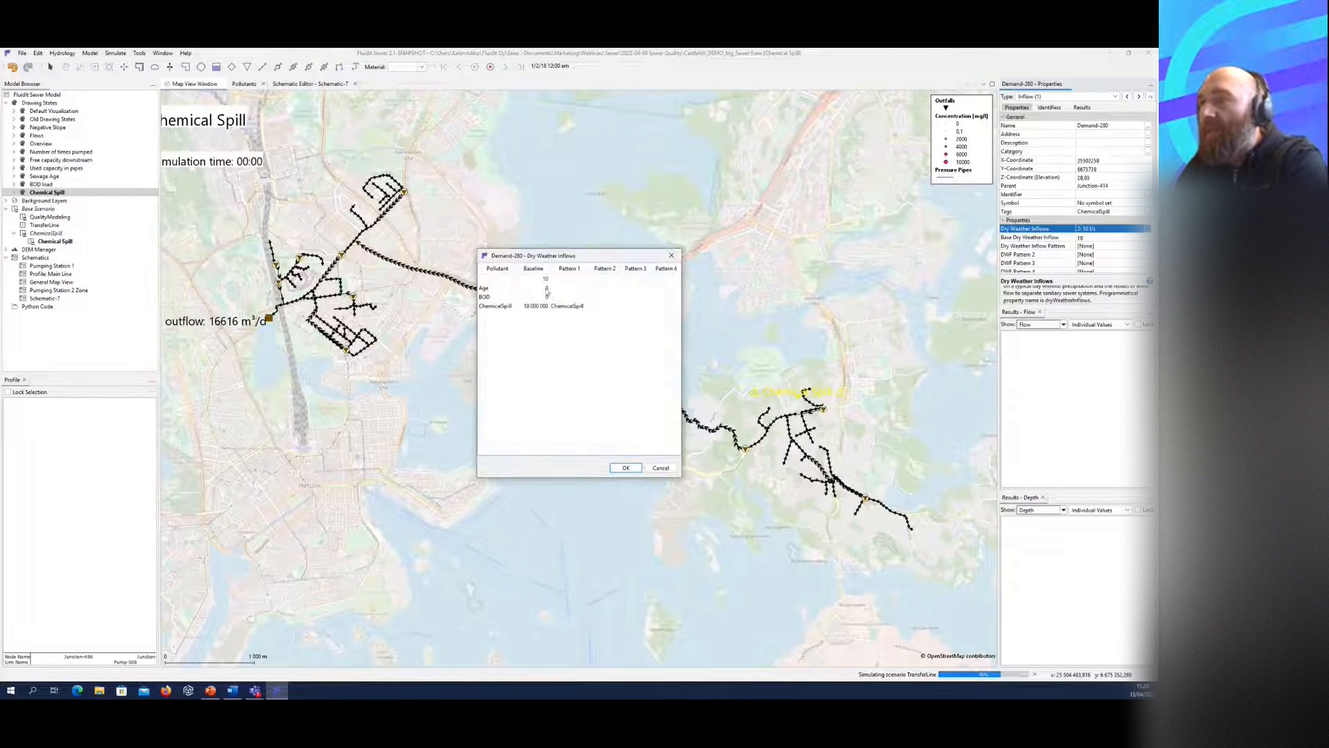
click(671, 256)
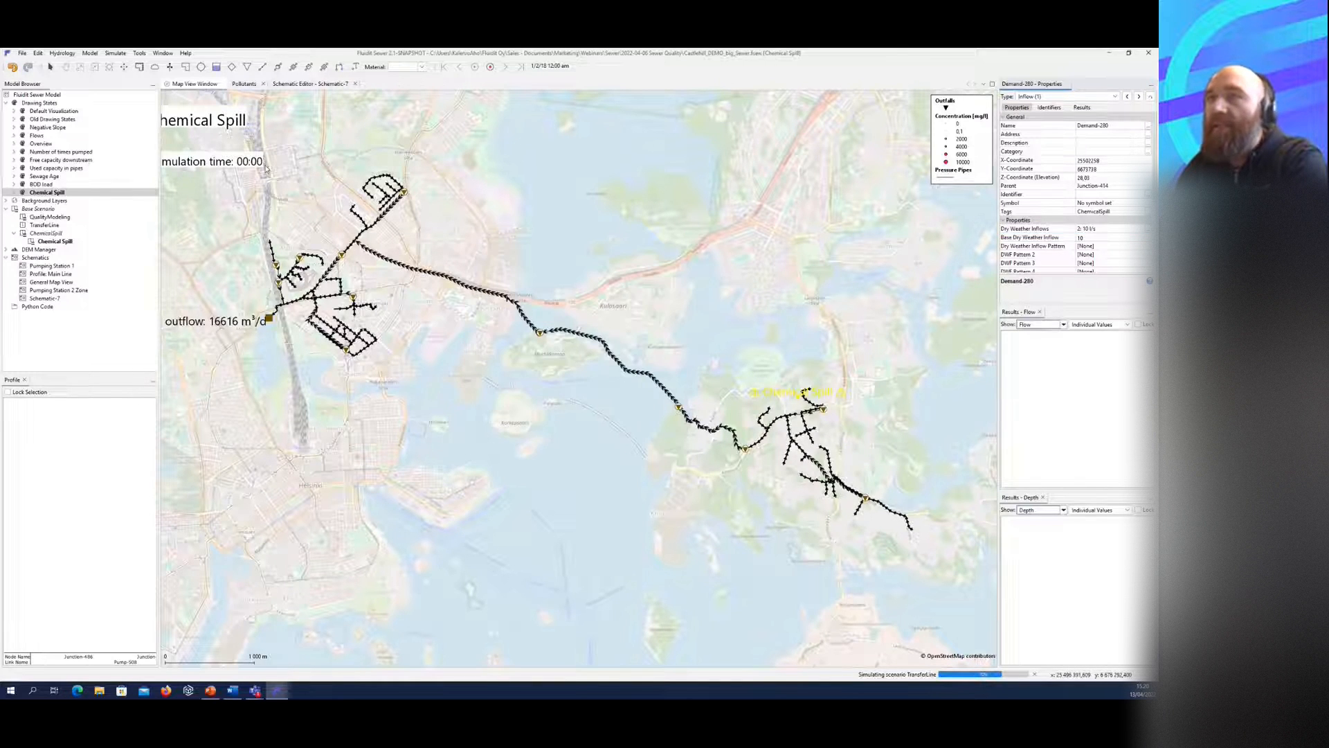
Step: Review the hourly multipliers of the ChemicalSpill pattern in the model's pattern list, then close the list
click(89, 53)
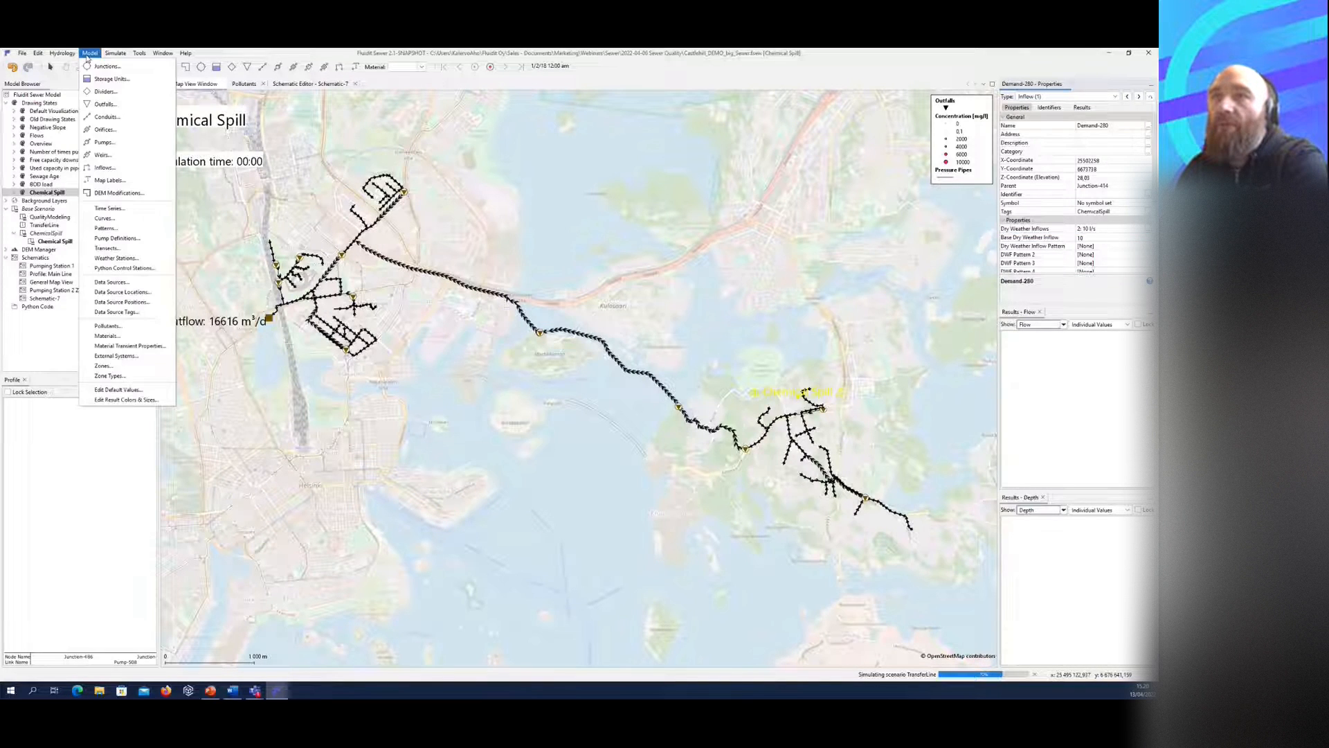
click(137, 230)
click(188, 290)
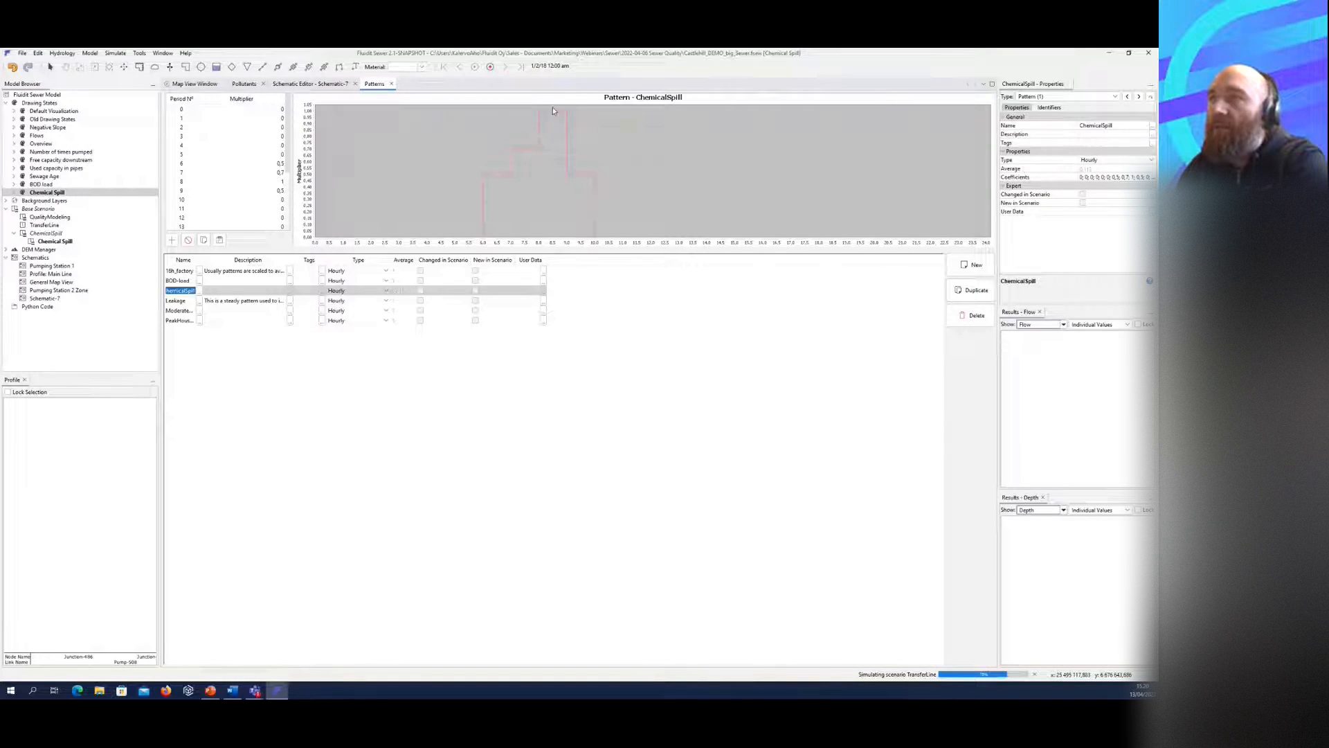
click(392, 84)
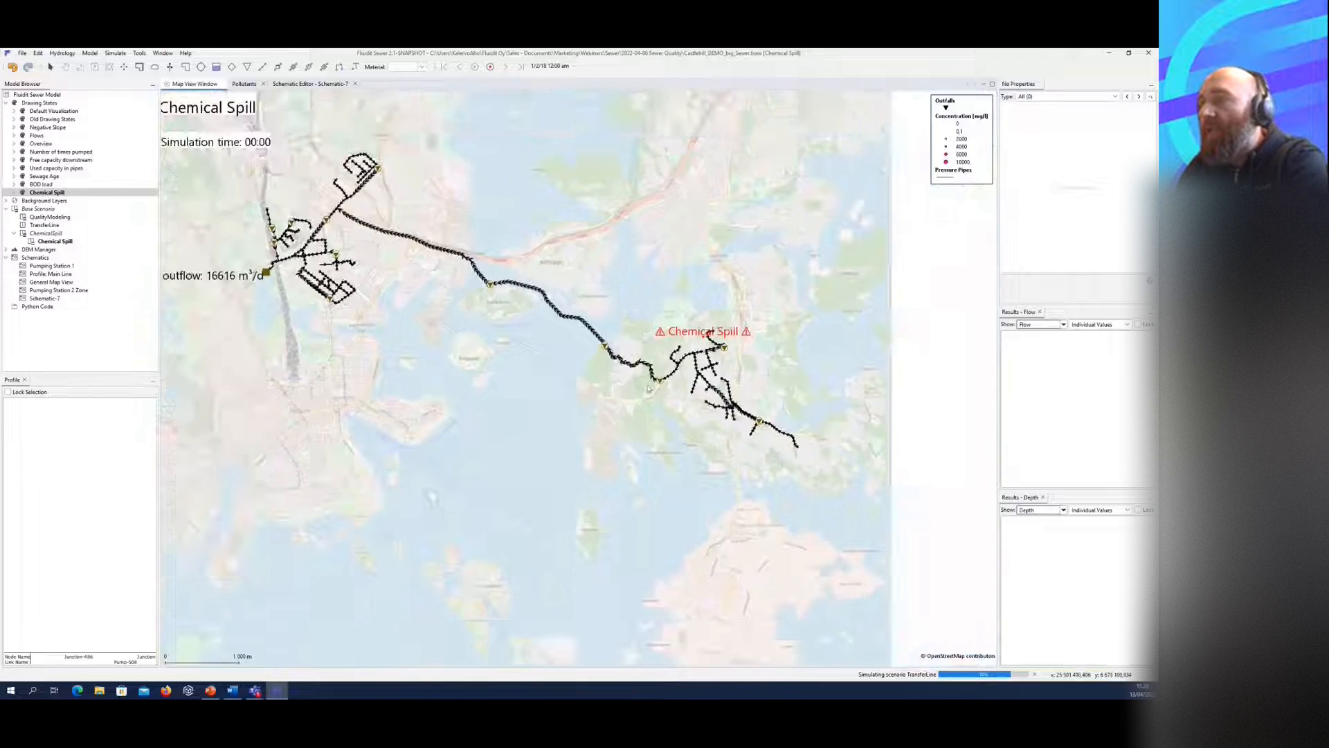
Step: View the ChemicalSpill concentration chart of the conduit just upstream of the eastern network's pumping station
scroll(664, 364, up, 3)
click(661, 361)
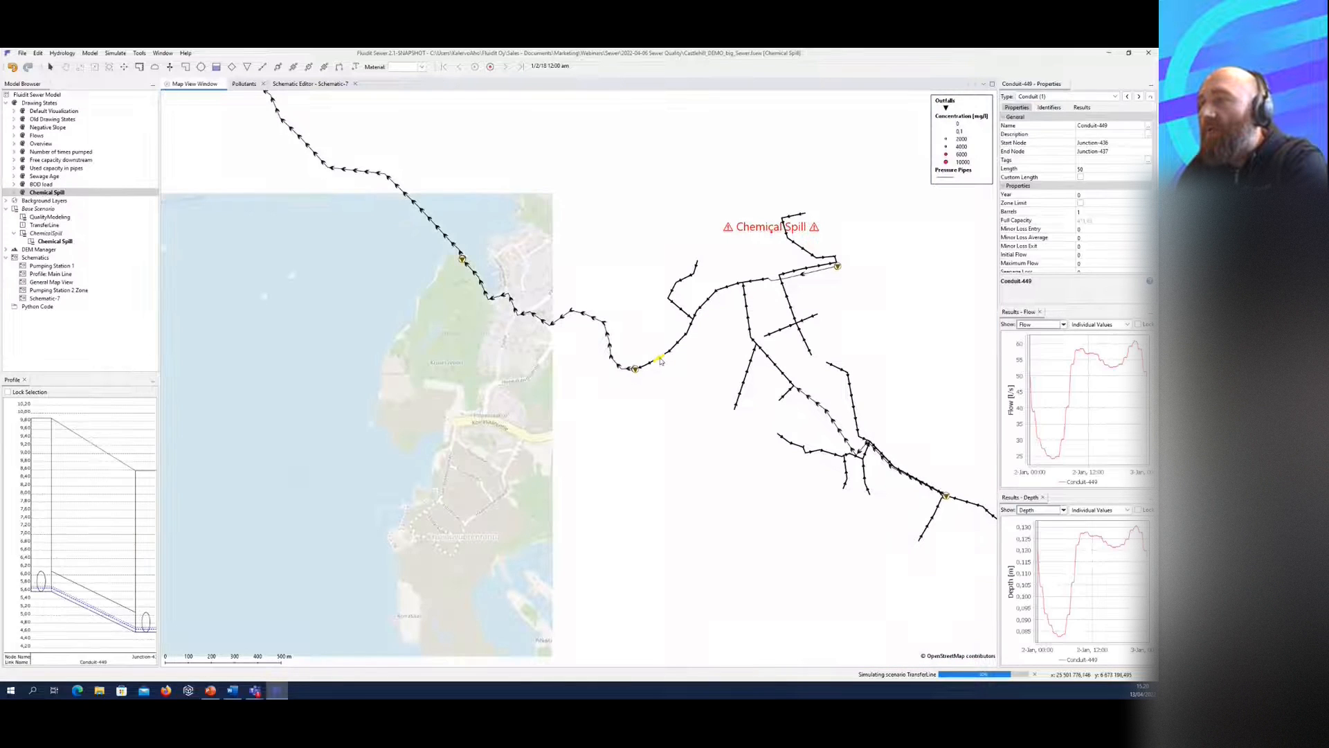
right_click(660, 360)
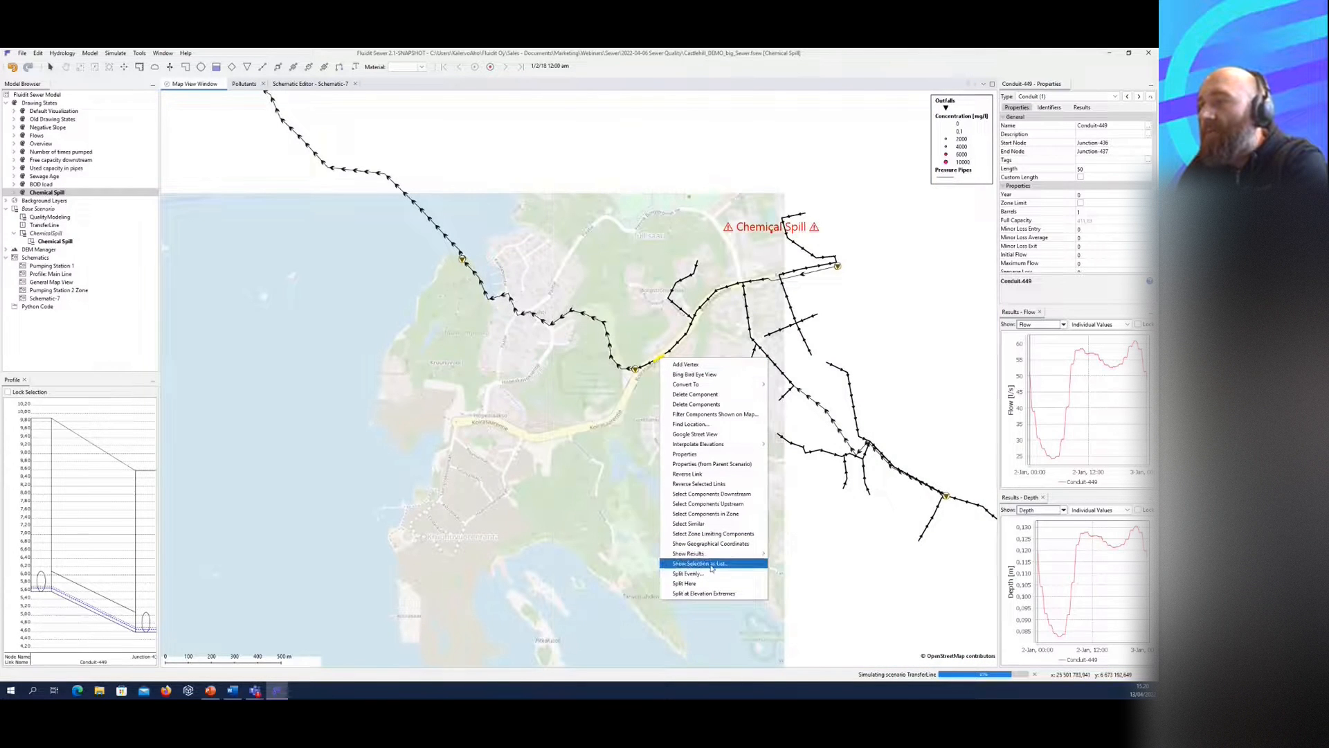
mouse_move(693, 554)
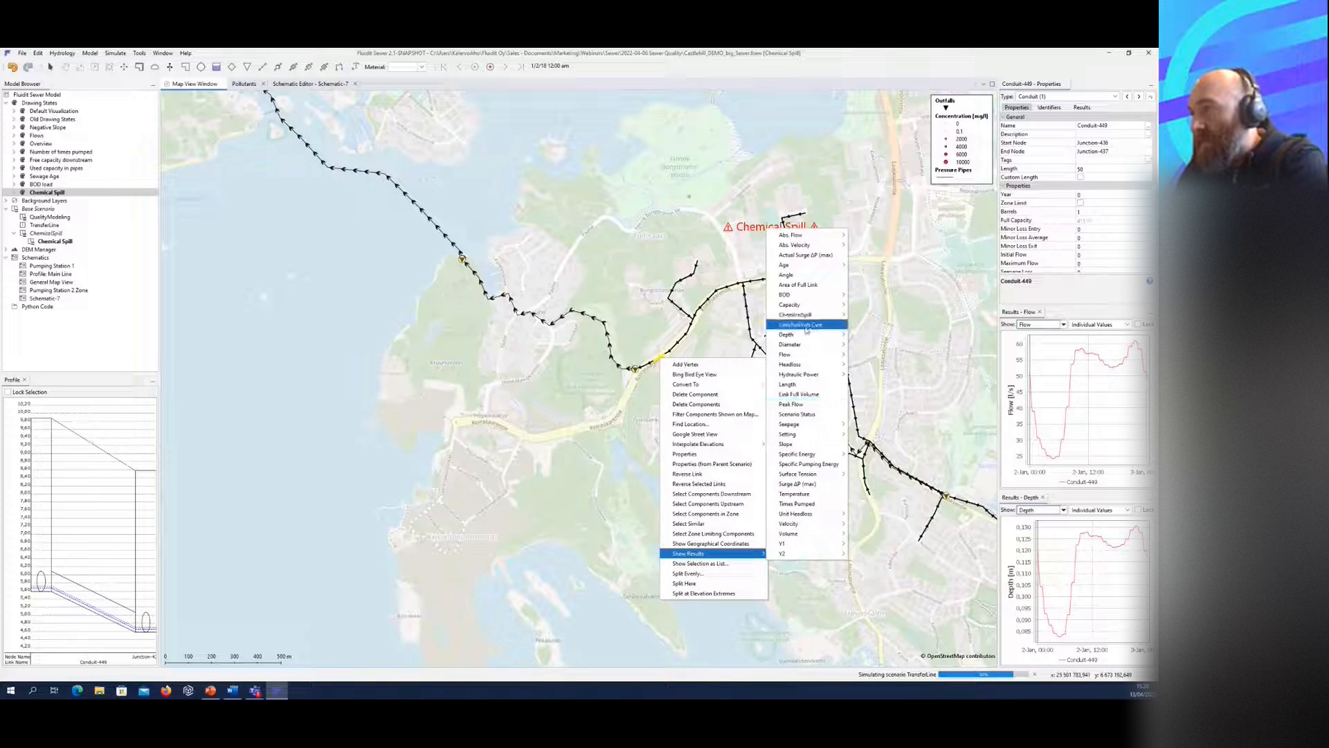
click(796, 315)
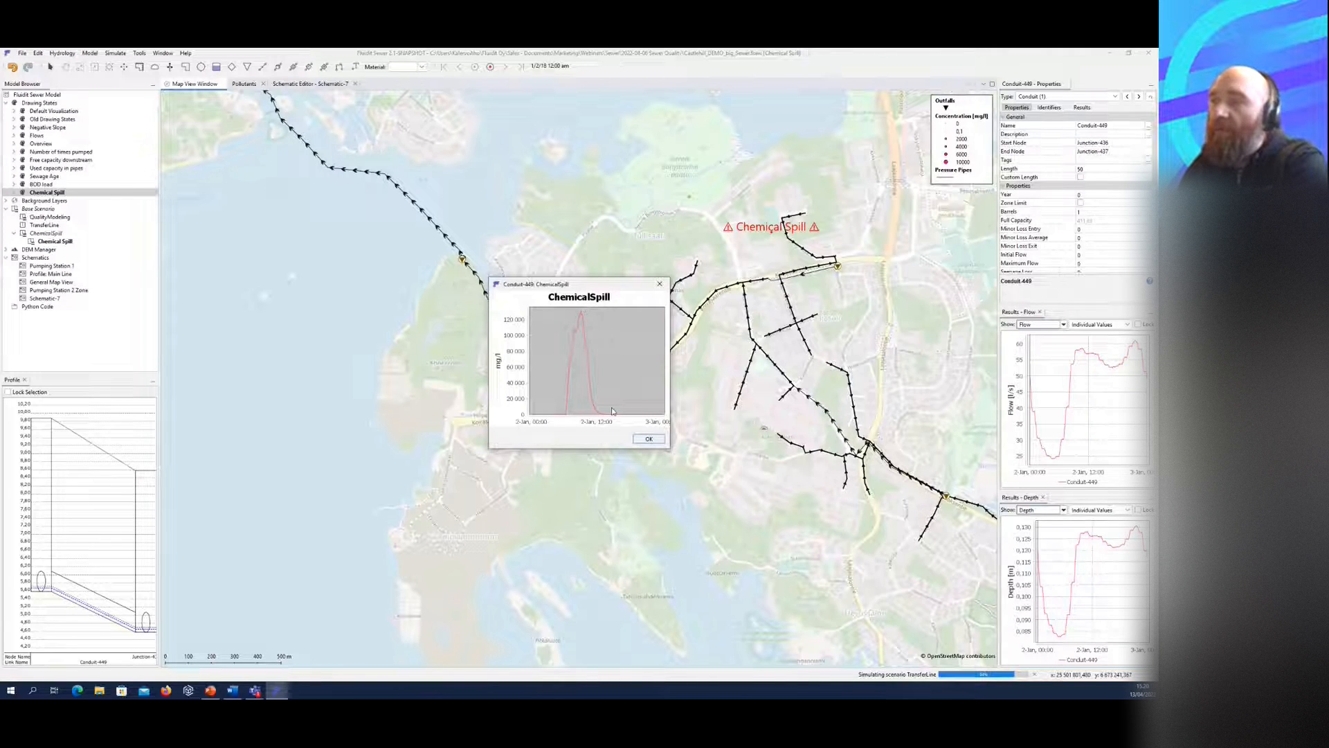
click(660, 283)
Step: Set the displayed simulation time to 6:00 am with the entire network in view
scroll(791, 554, down, 2)
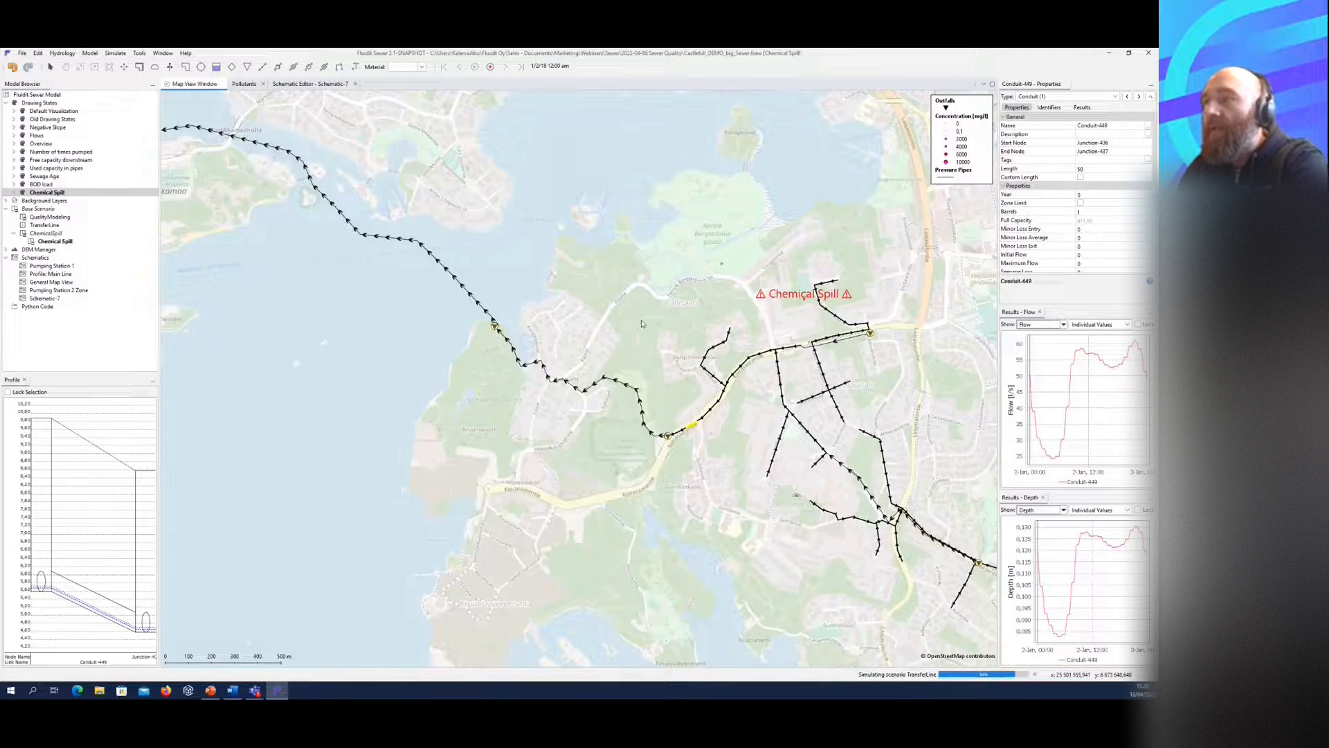
scroll(667, 327, down, 1)
drag(661, 311, 697, 347)
scroll(697, 347, down, 1)
drag(618, 285, 657, 314)
scroll(657, 313, down, 2)
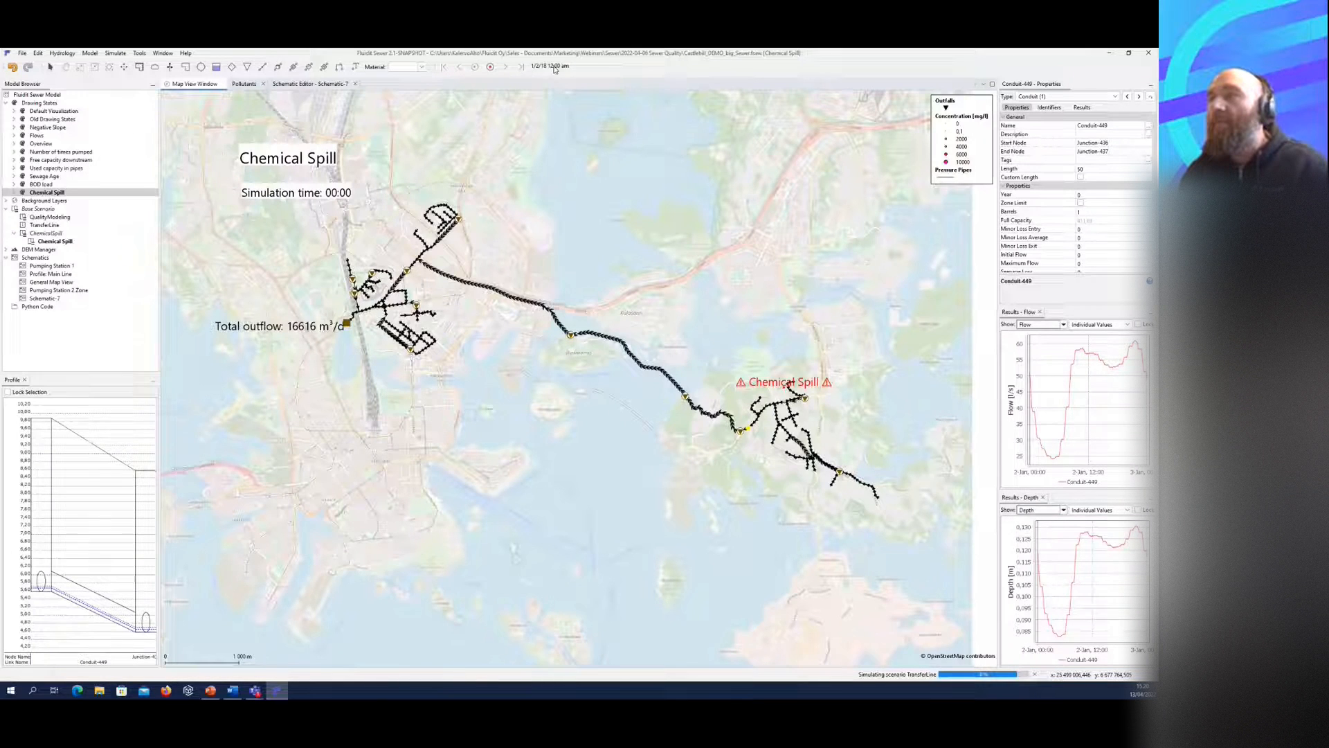
click(586, 68)
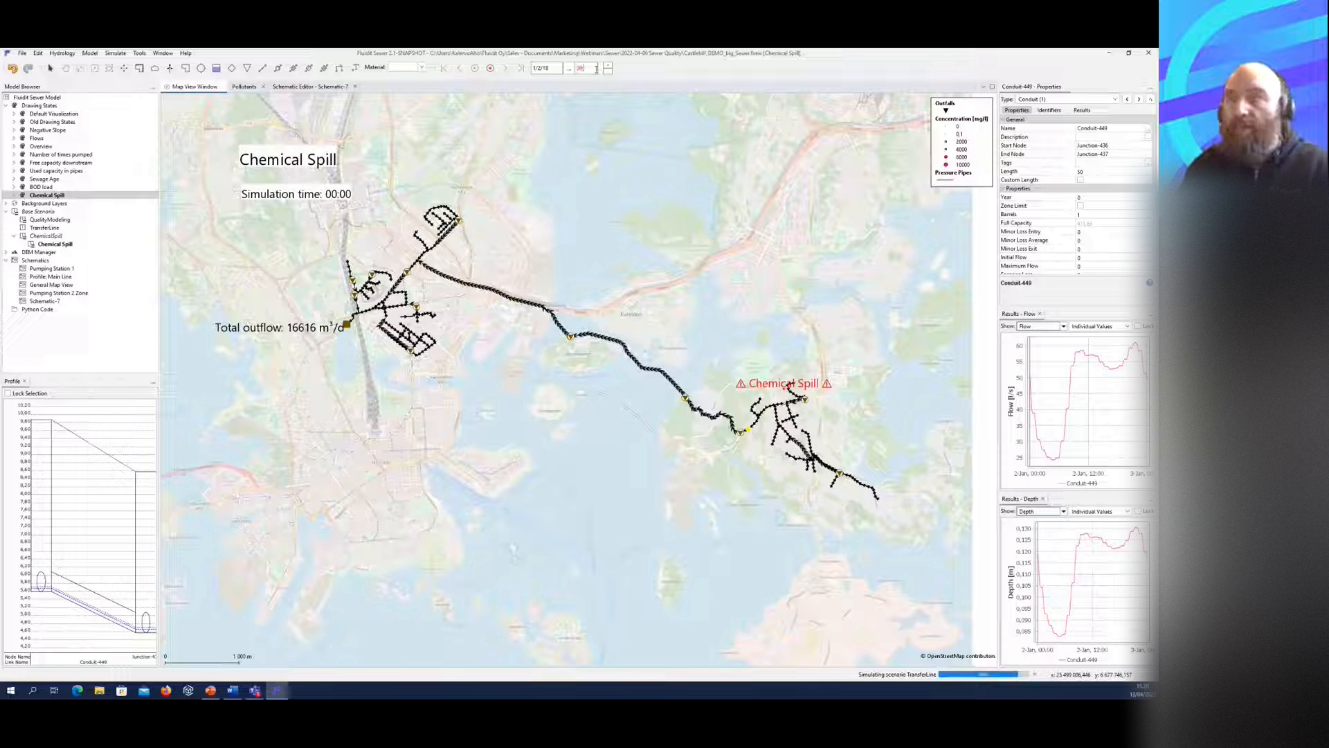
key(Return)
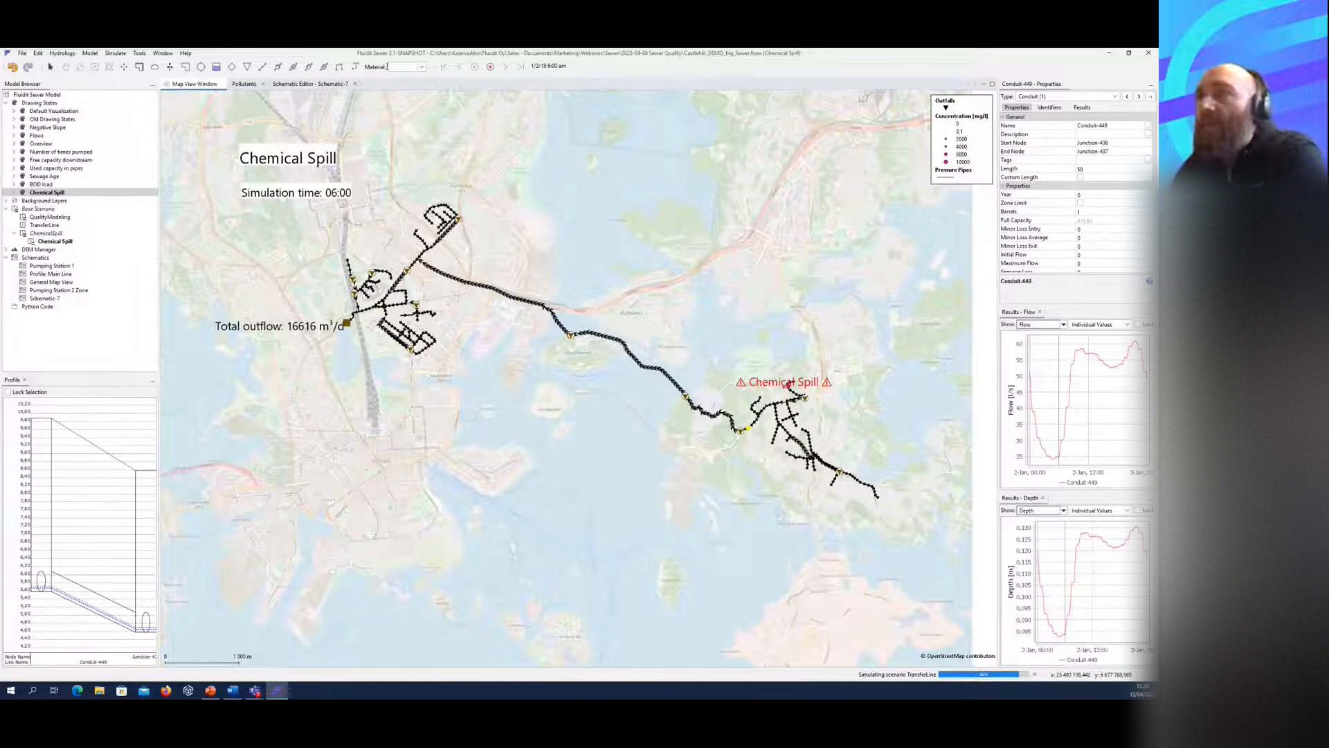
Step: Play the chemical spill animation from 6:00 am with a pause partway, and dismiss the TransferLine simulation report
click(506, 68)
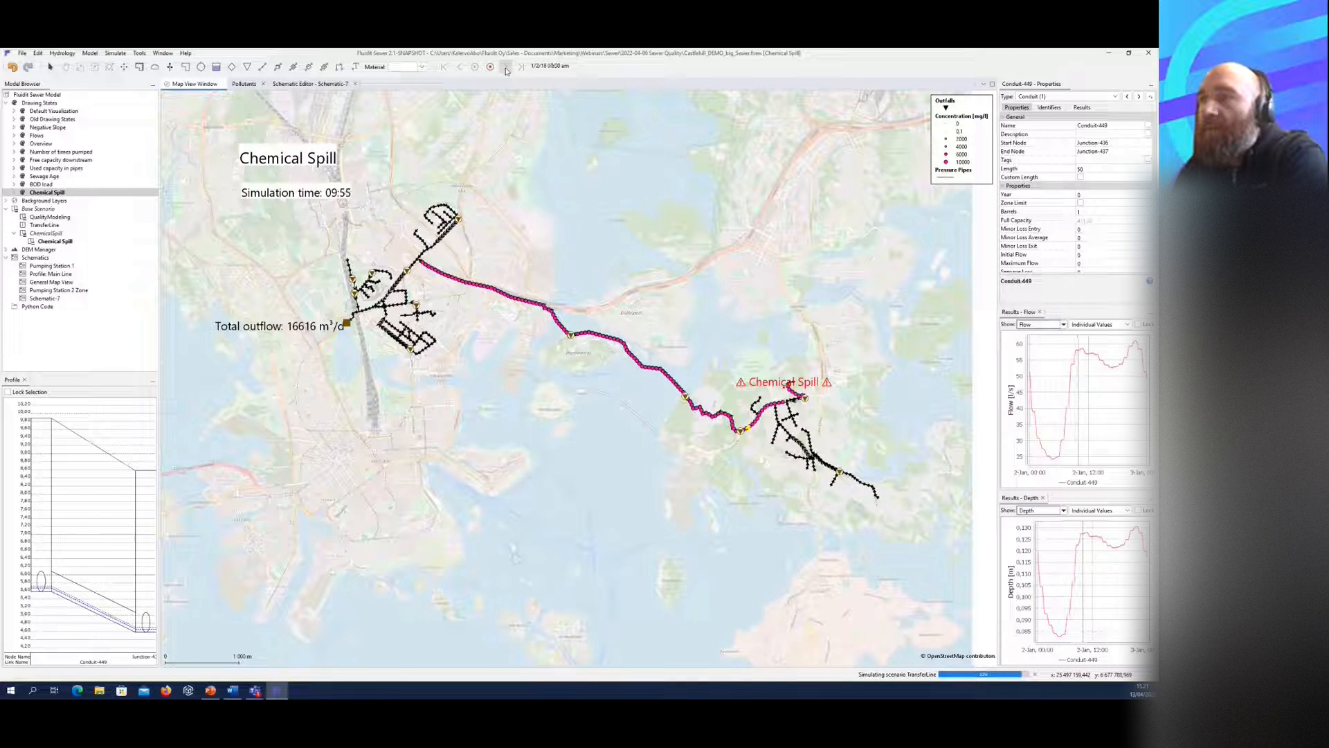
click(506, 67)
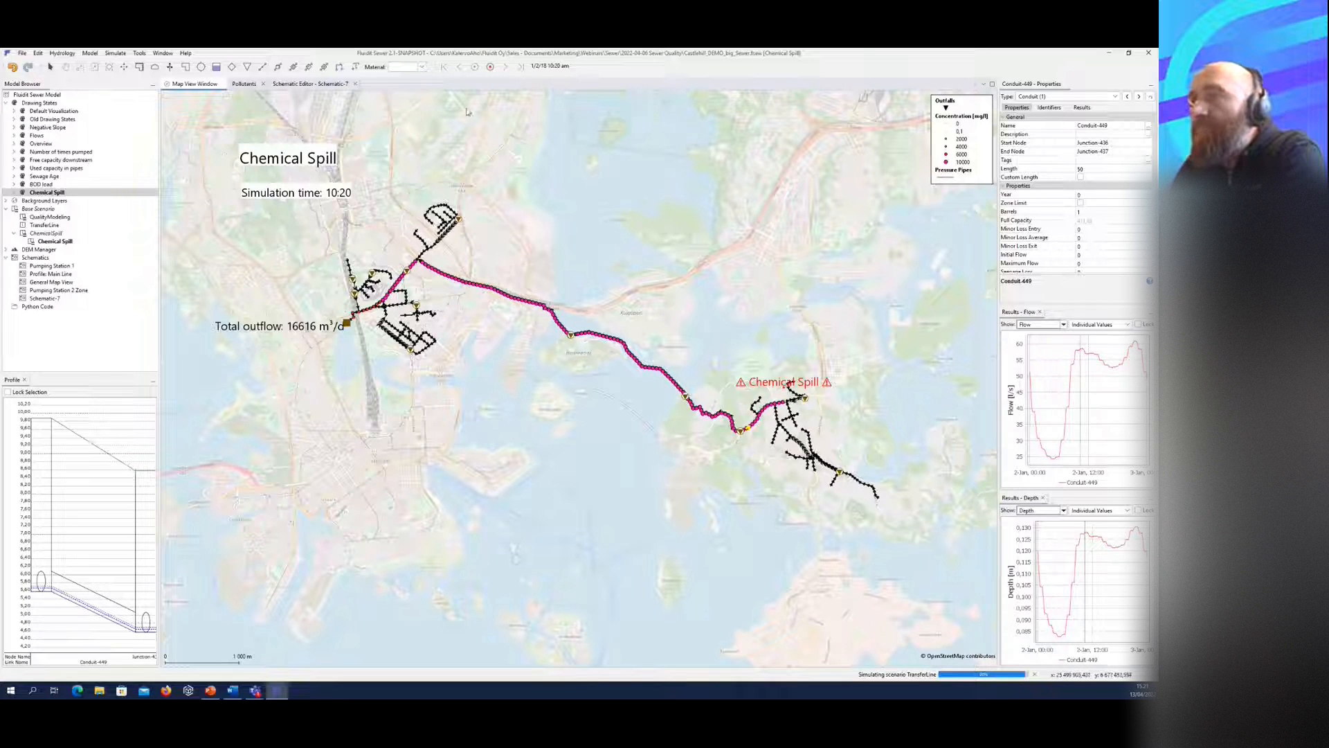
click(507, 67)
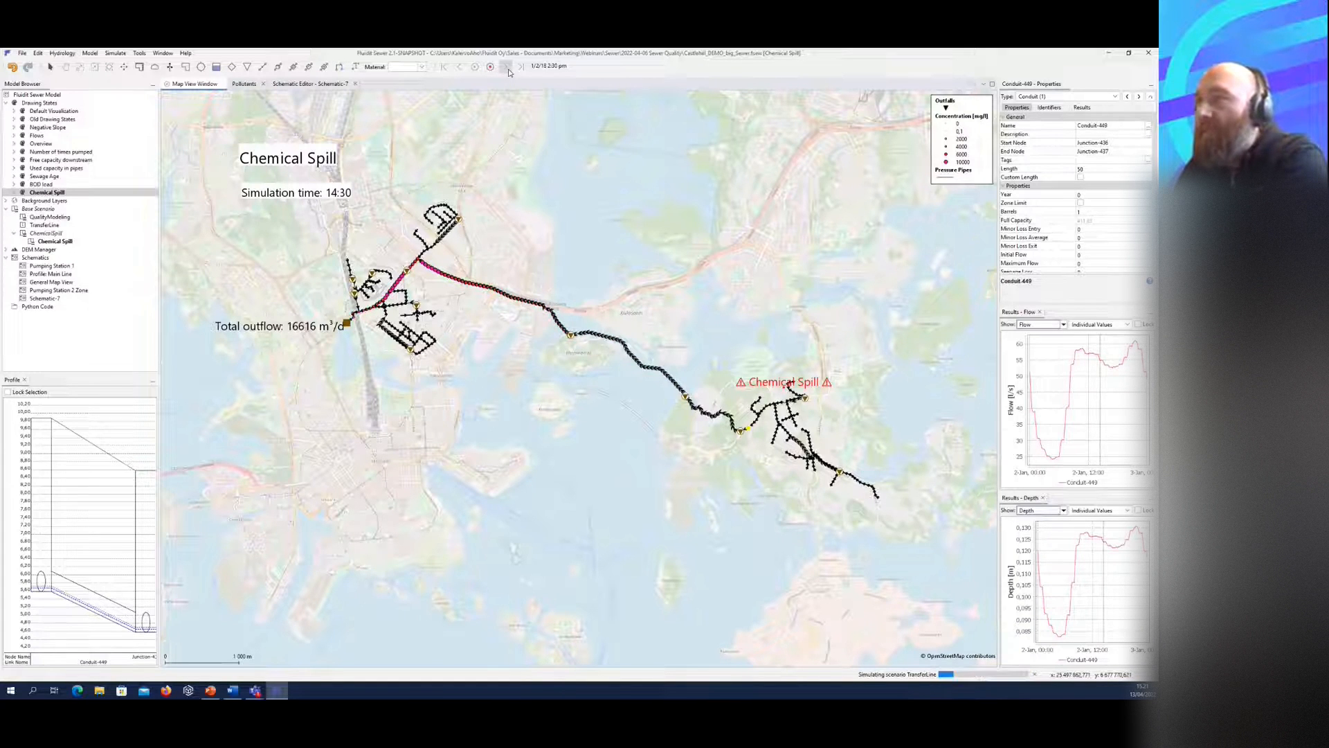
drag(612, 194, 612, 213)
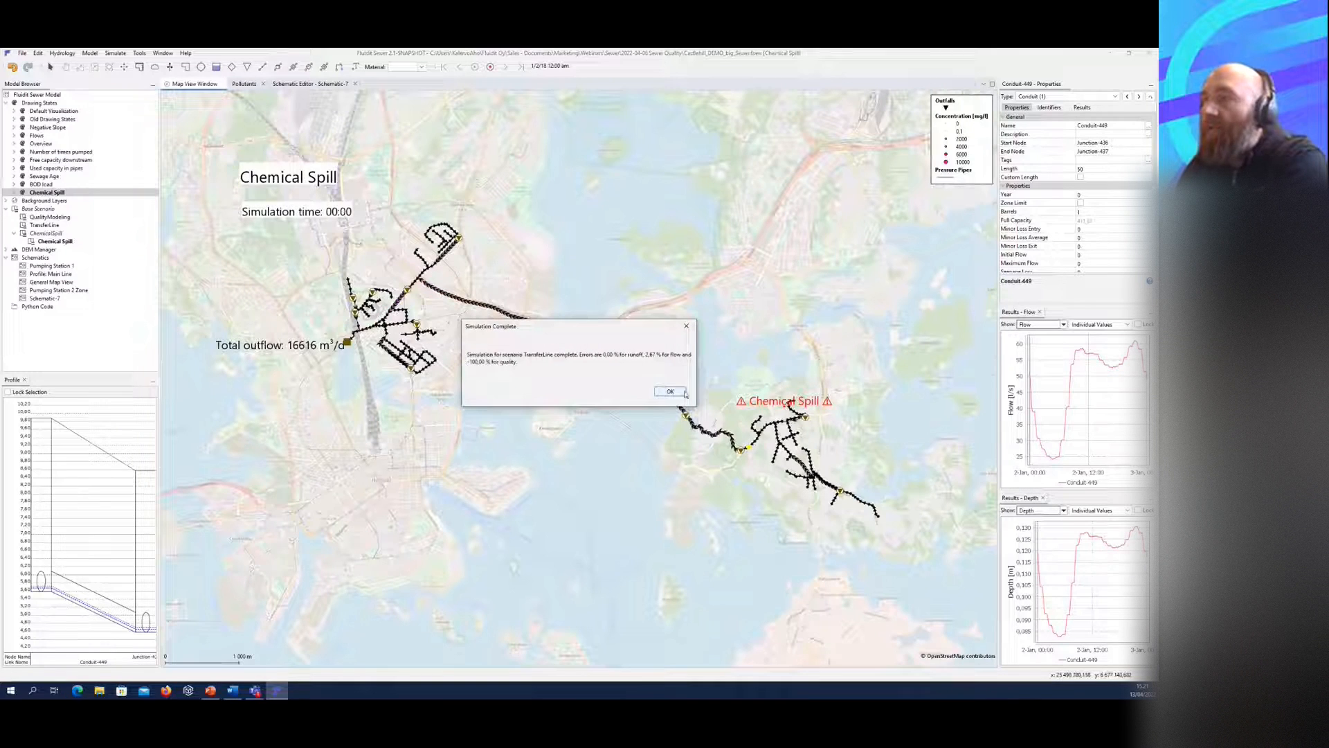
click(671, 392)
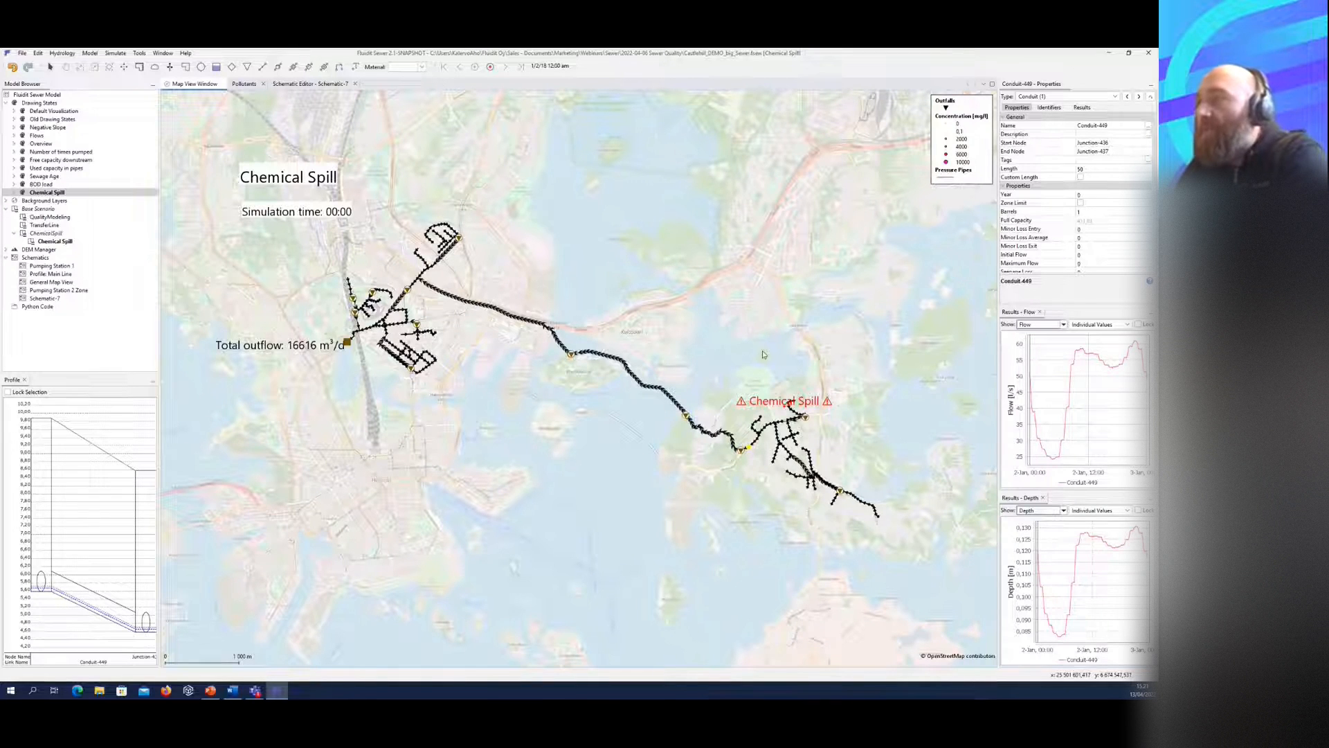
Step: Load the pipes around the chemical spill into the profile and dock the Profile view beneath the map at reduced height
drag(796, 413, 777, 395)
click(663, 357)
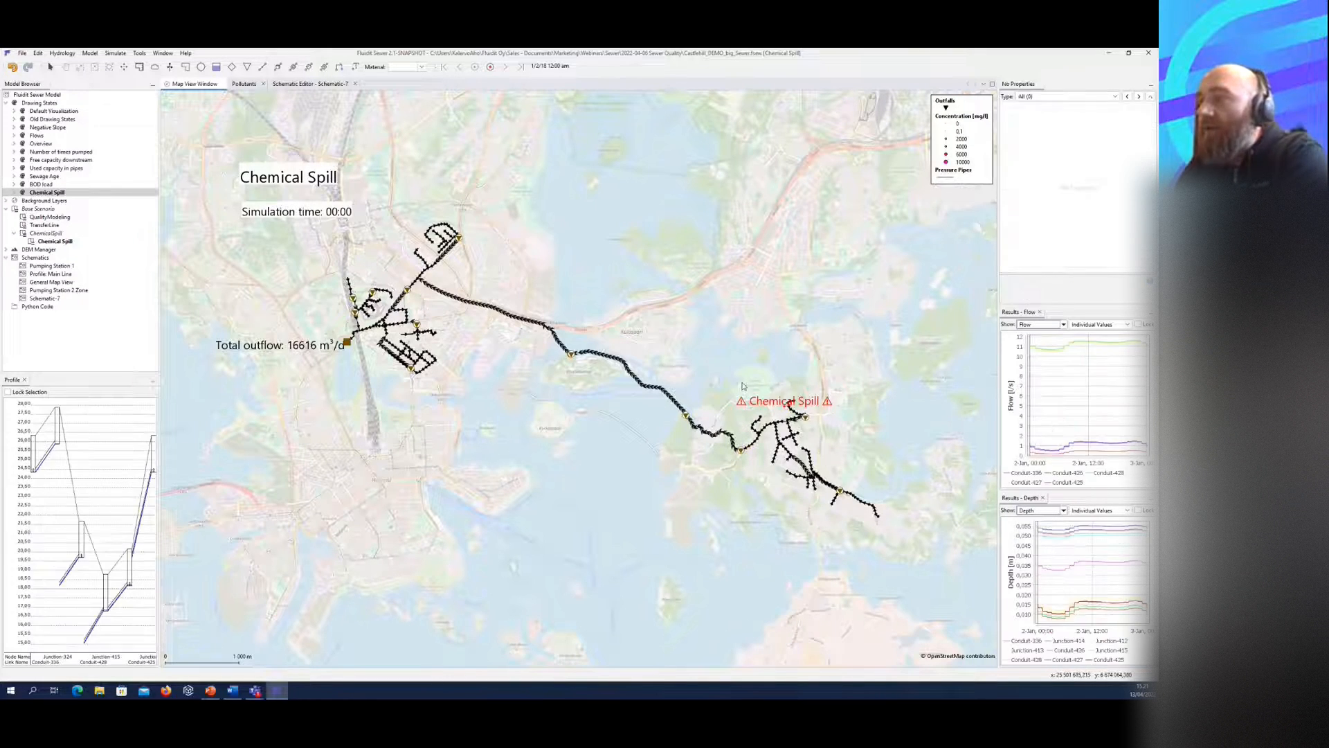
drag(13, 380, 540, 630)
drag(525, 380, 526, 503)
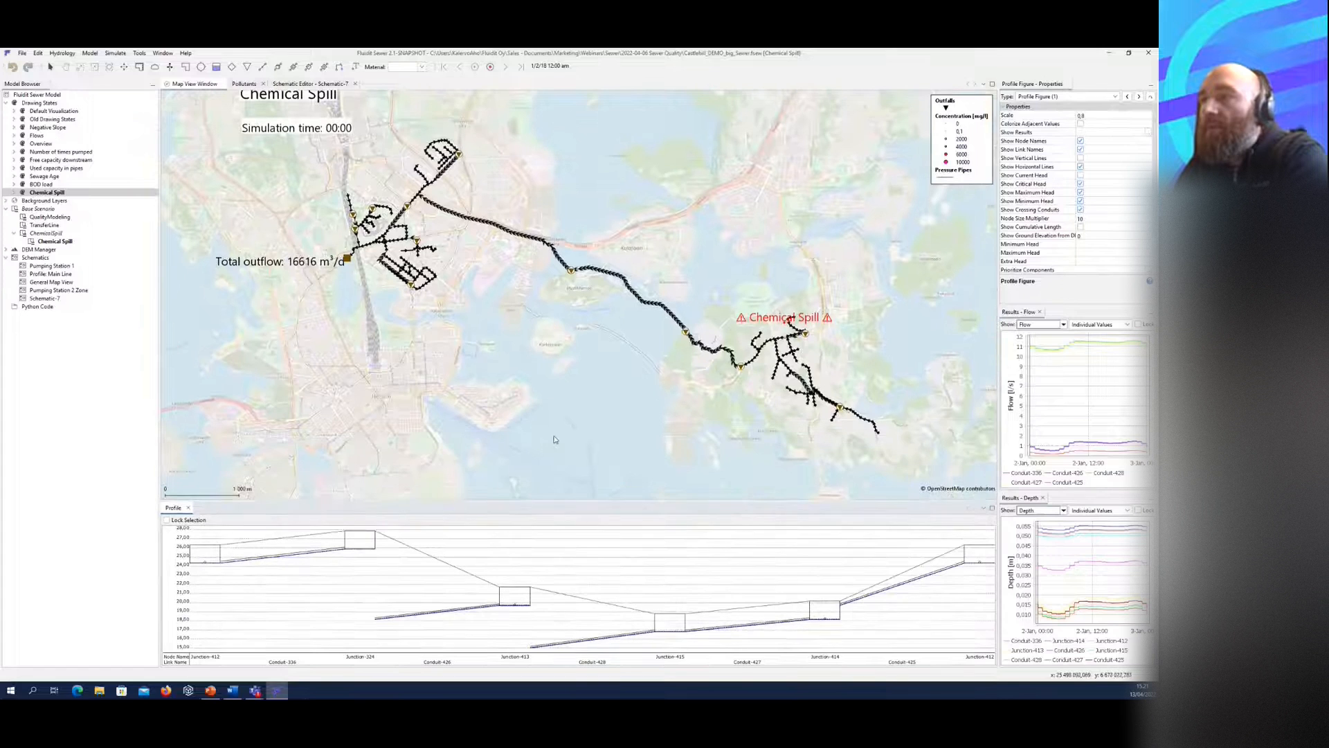
Step: Try to record a 20-second video of the chemical spill animation to the mp4 file testi, with the whole network in view
click(575, 369)
click(552, 348)
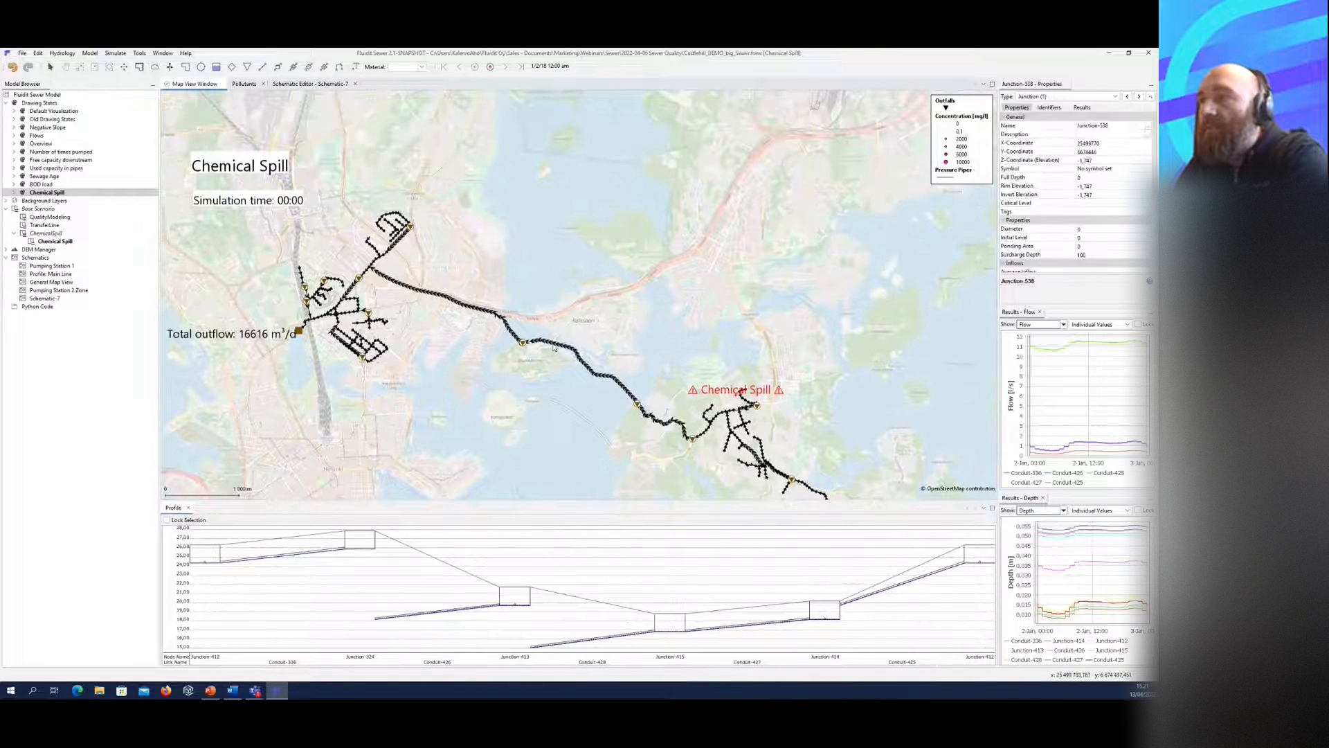
click(604, 317)
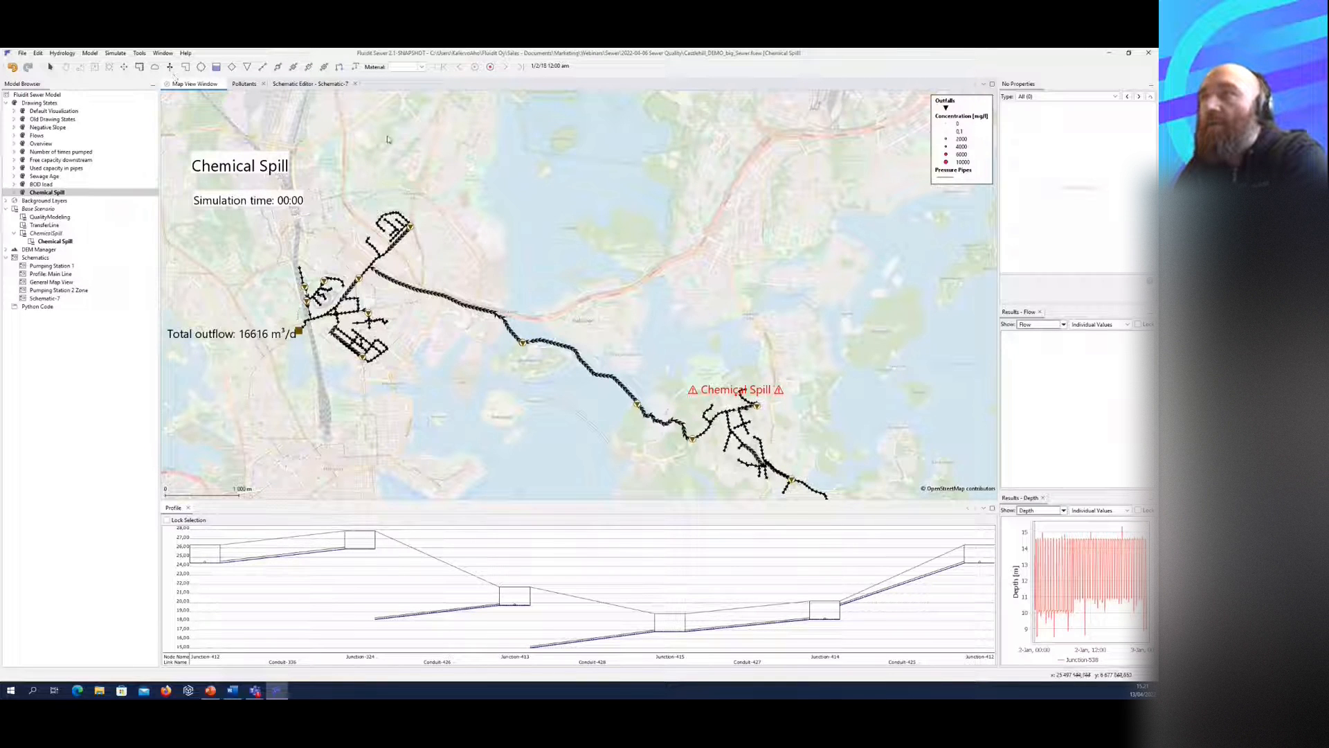
click(492, 67)
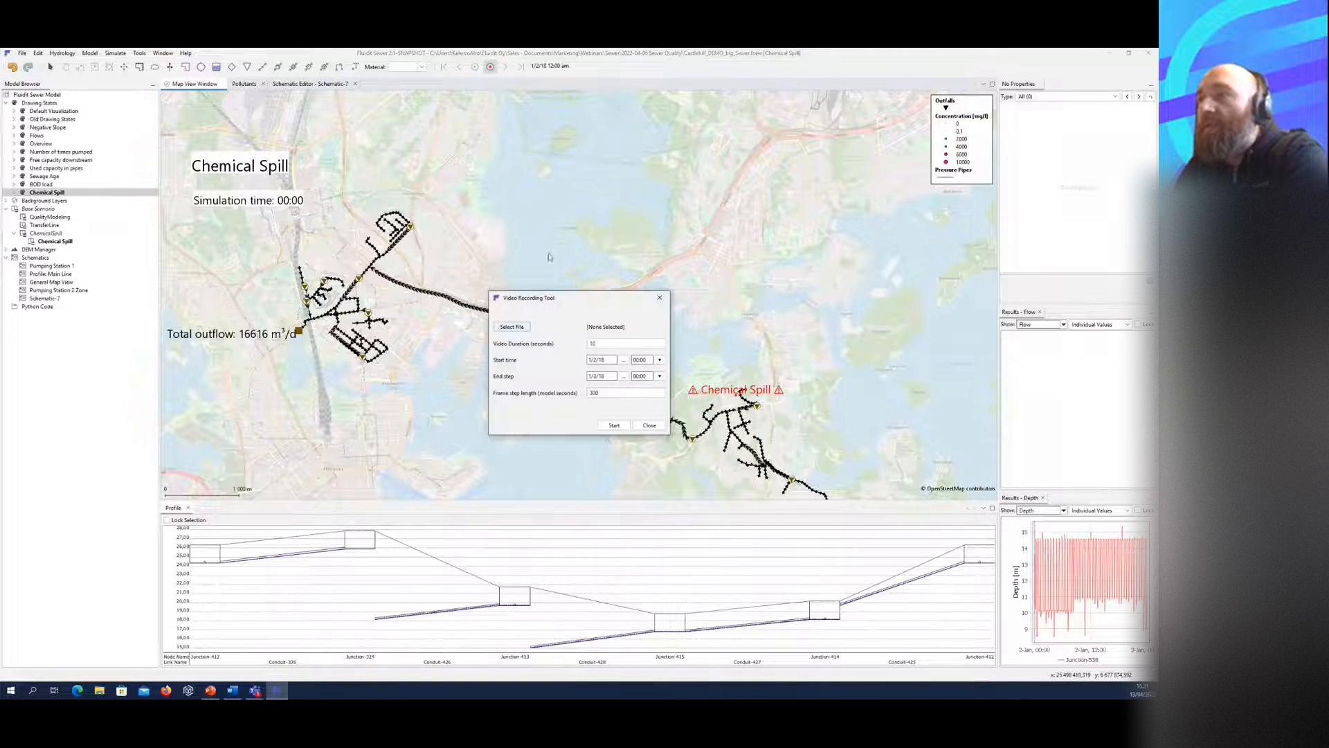
key(Tab)
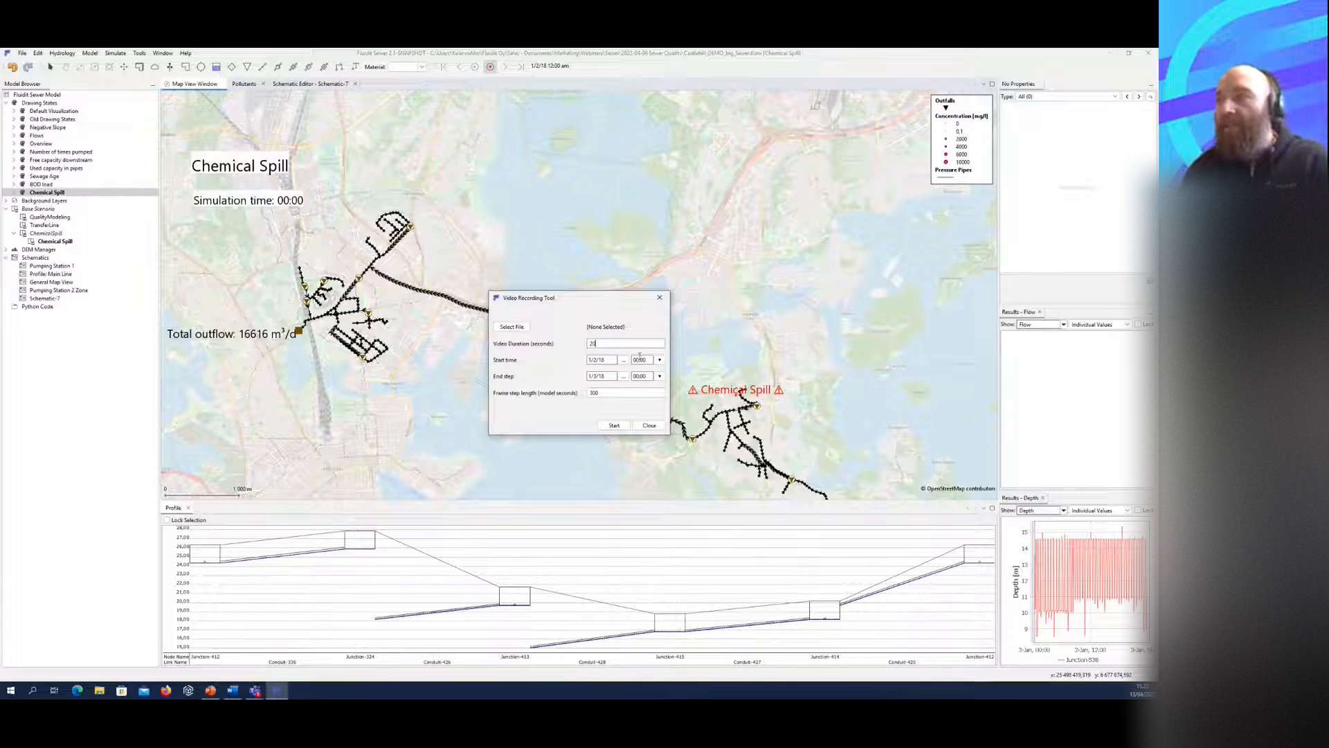
click(618, 427)
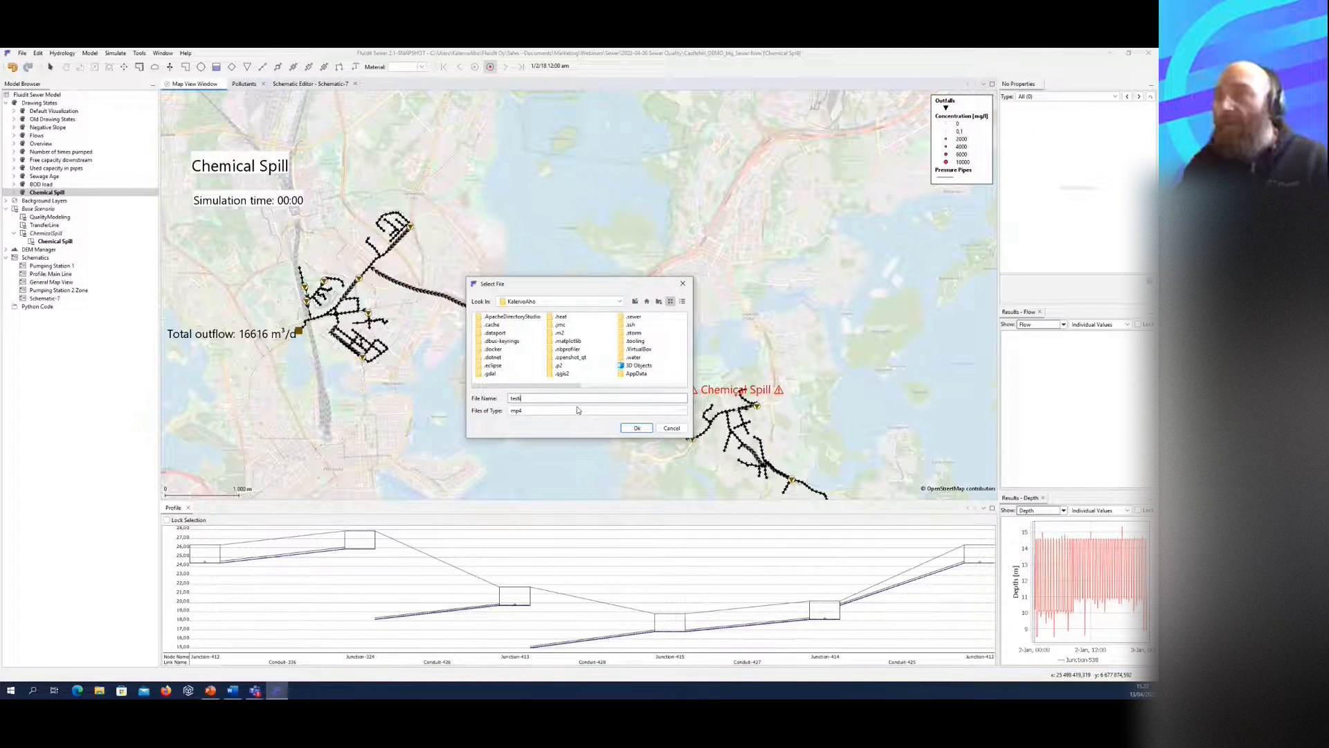
click(636, 428)
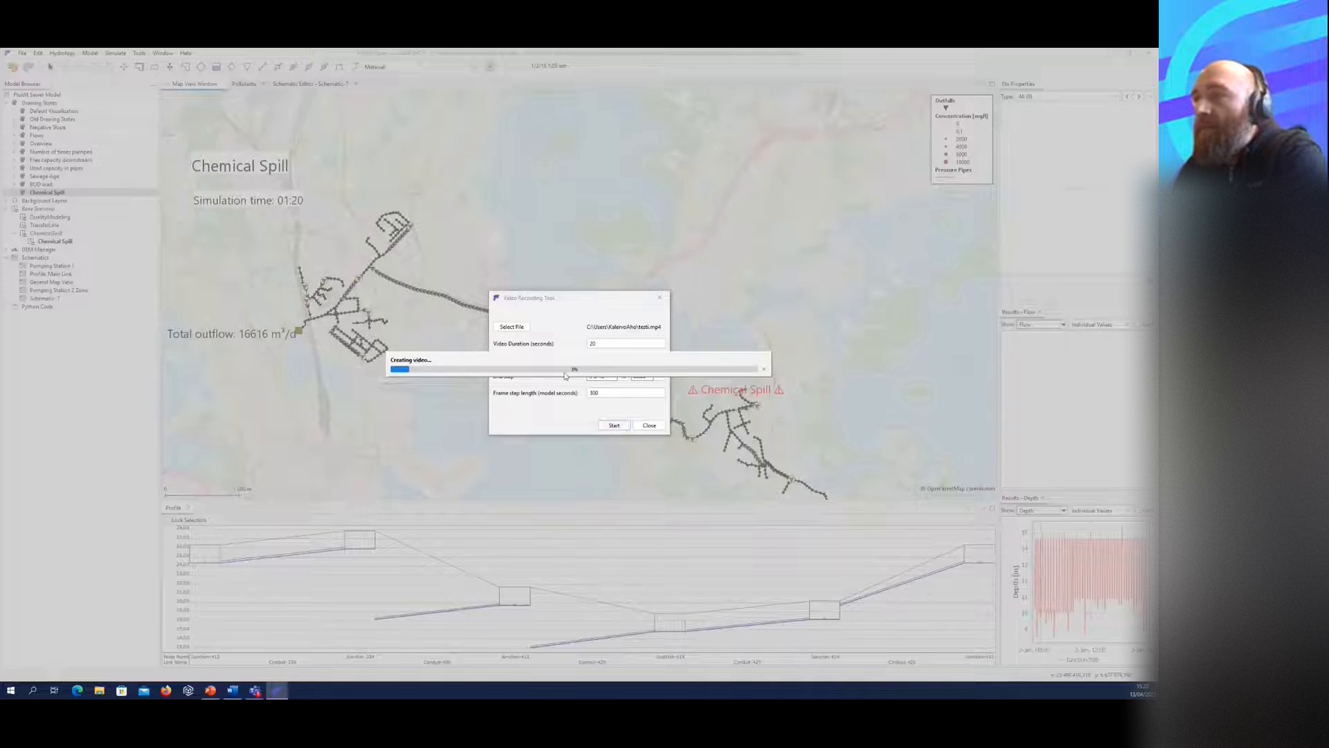
click(764, 369)
click(623, 420)
click(649, 426)
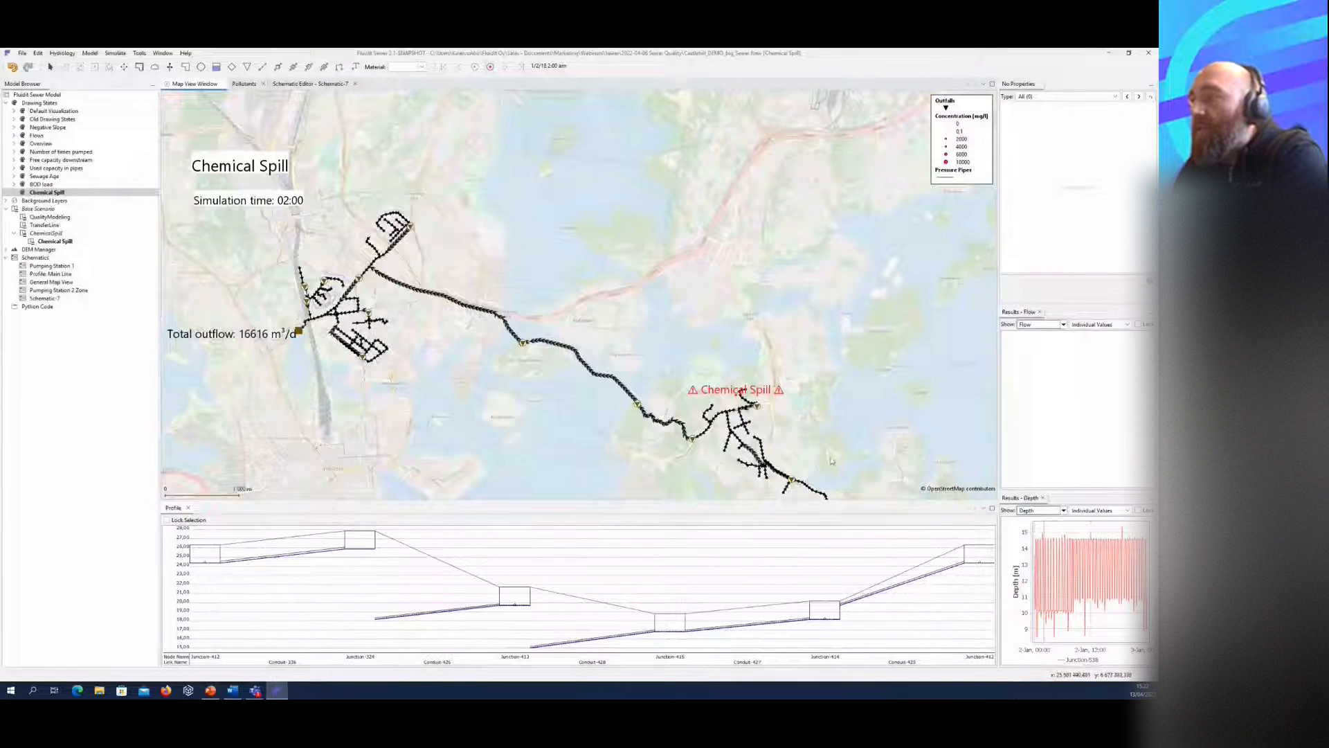
Step: Reduce the docked Profile view's height, and play the ChemicalSpill video from the desktop, pausing and rewinding it to simulation time 14:25
drag(757, 499, 757, 556)
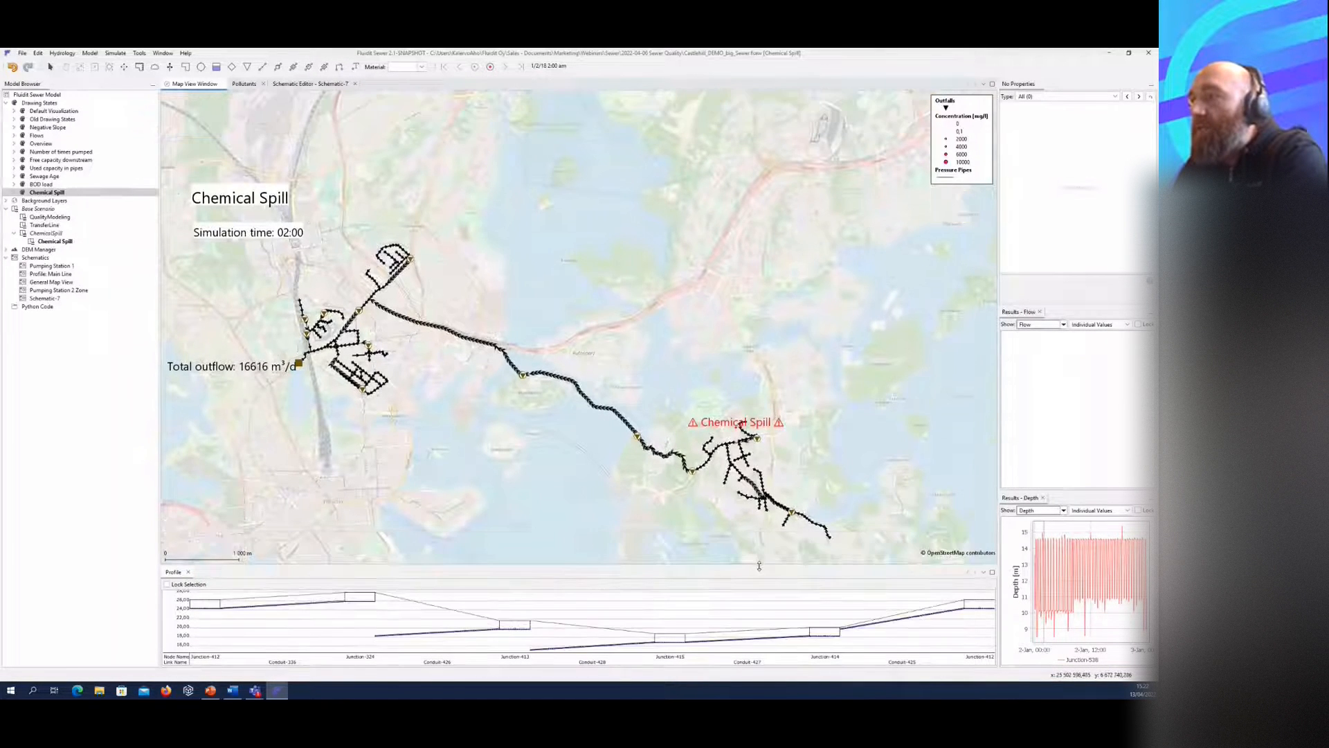
click(1108, 54)
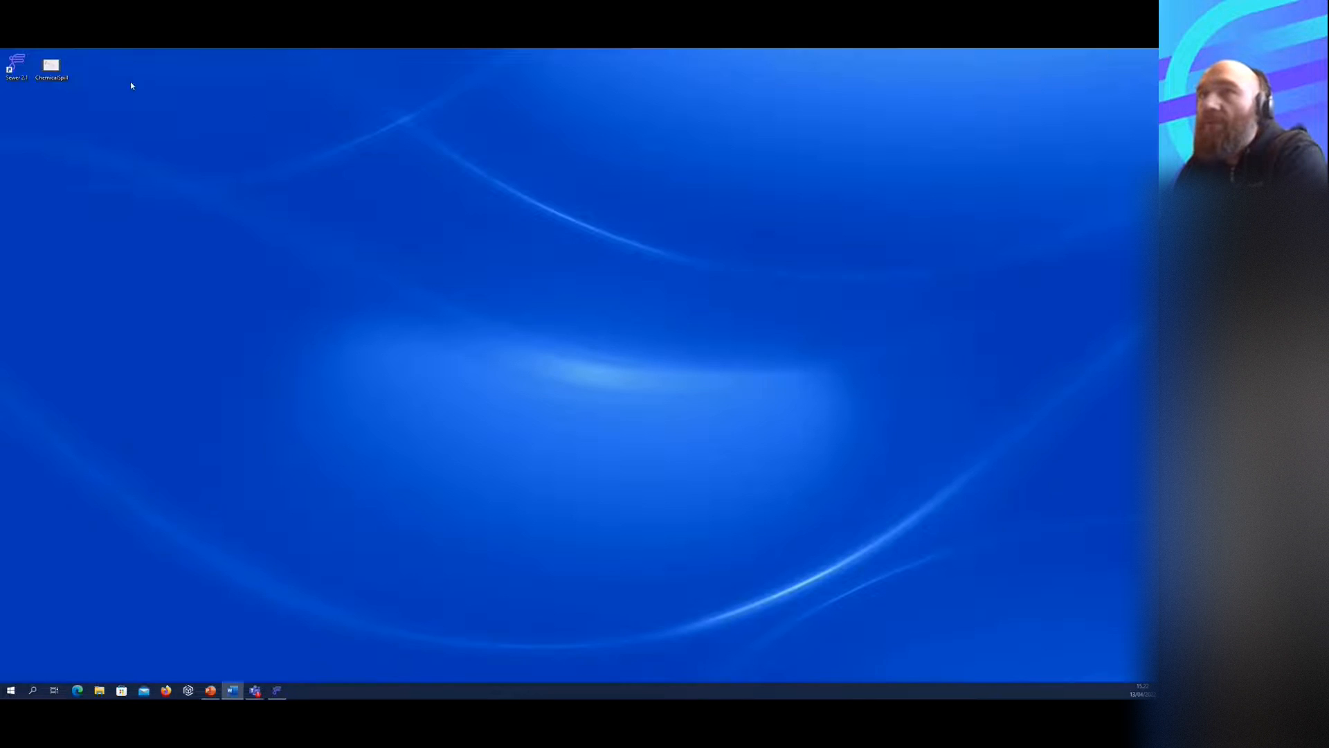
double_click(51, 66)
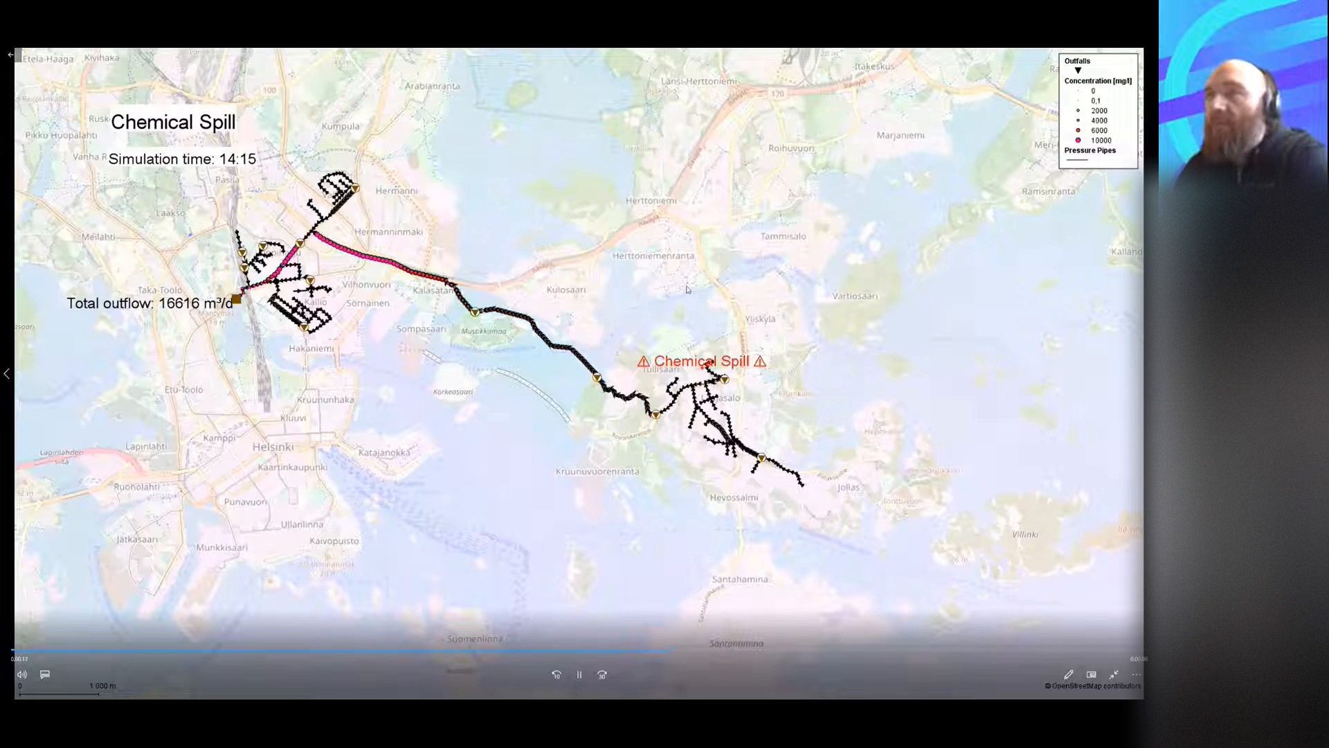
click(579, 675)
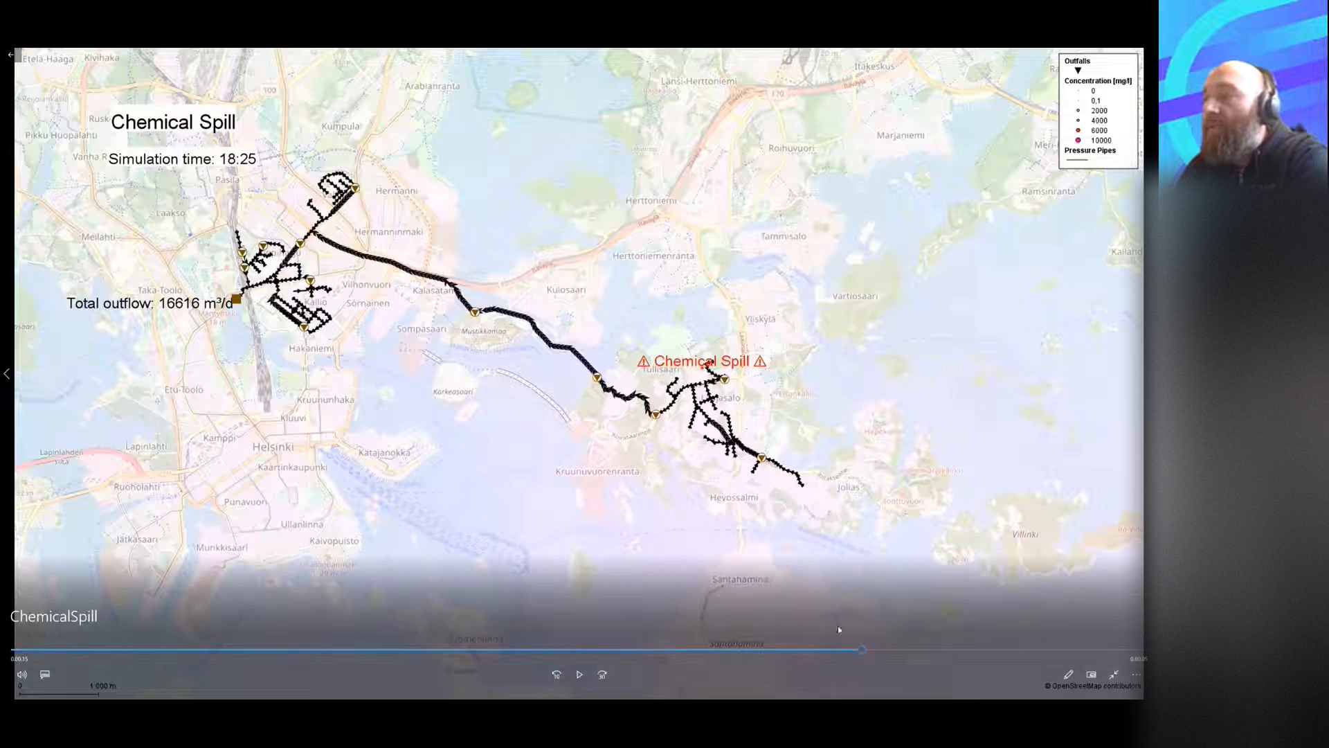
drag(865, 651, 691, 650)
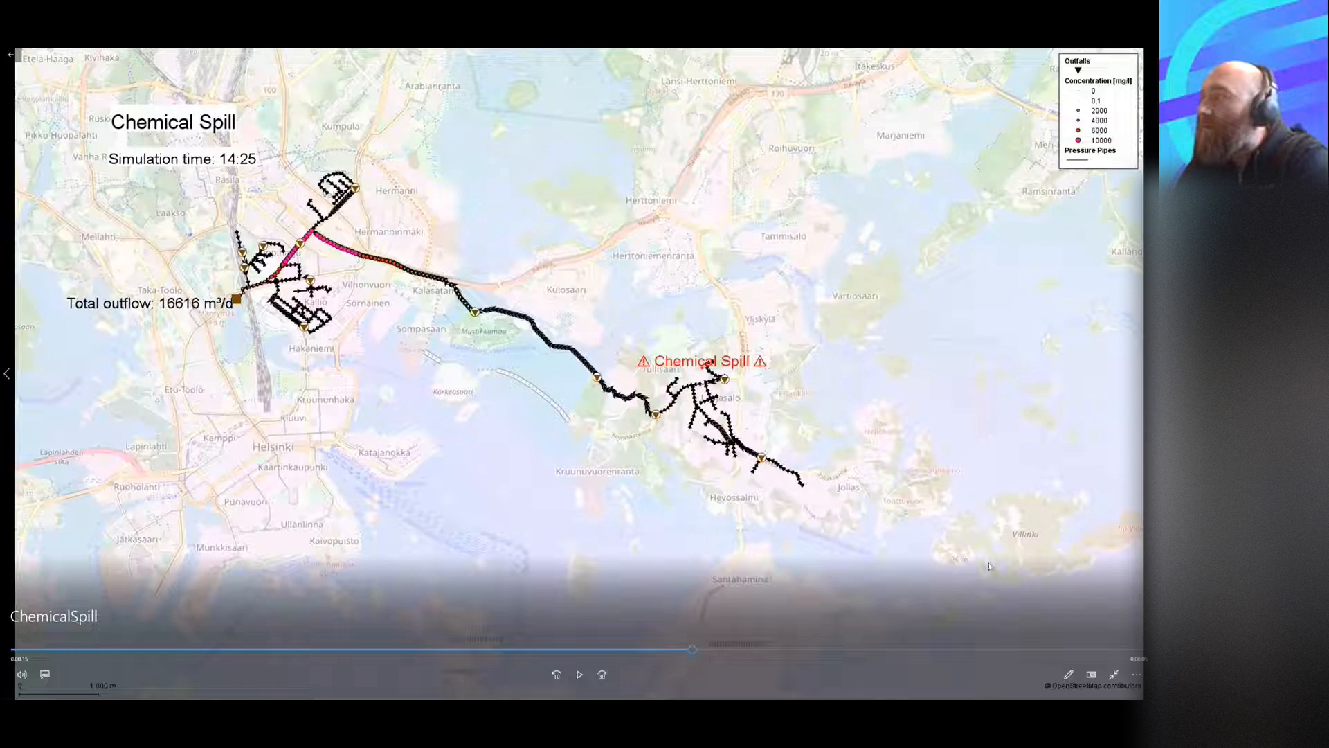
click(11, 57)
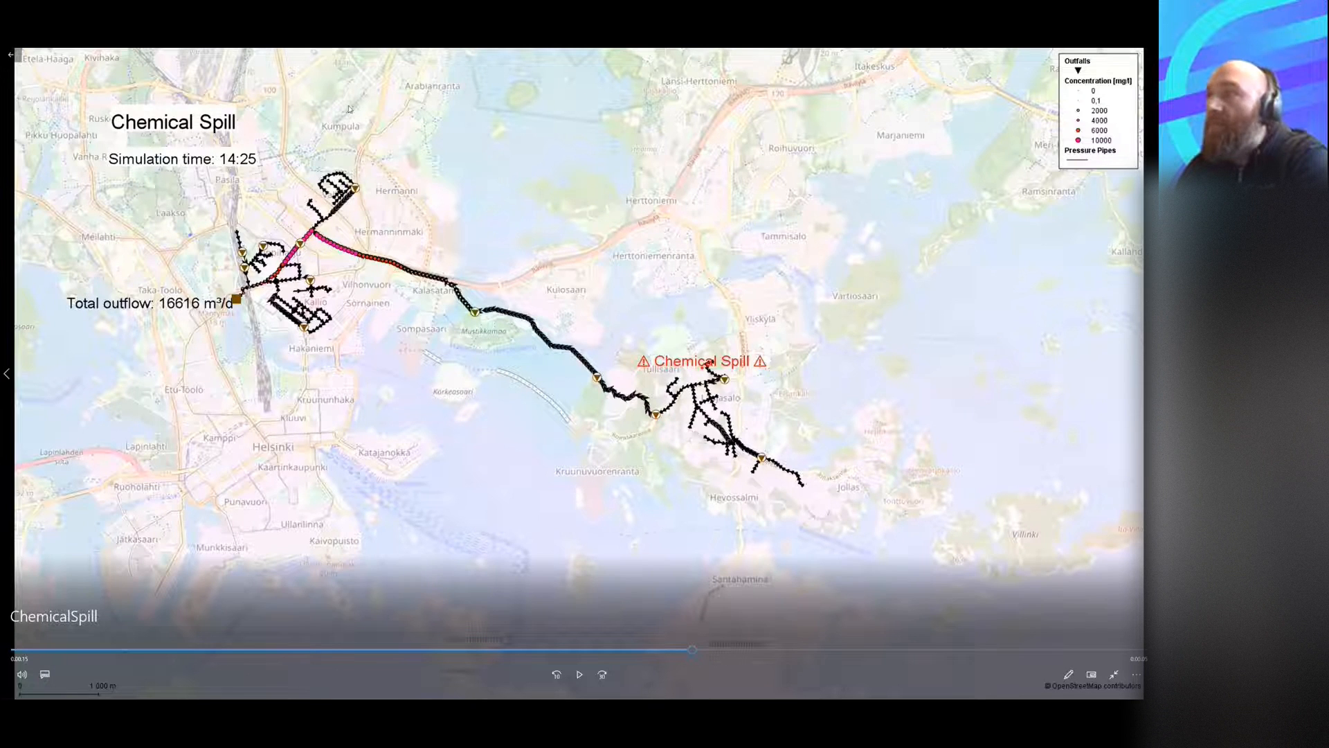
click(1112, 52)
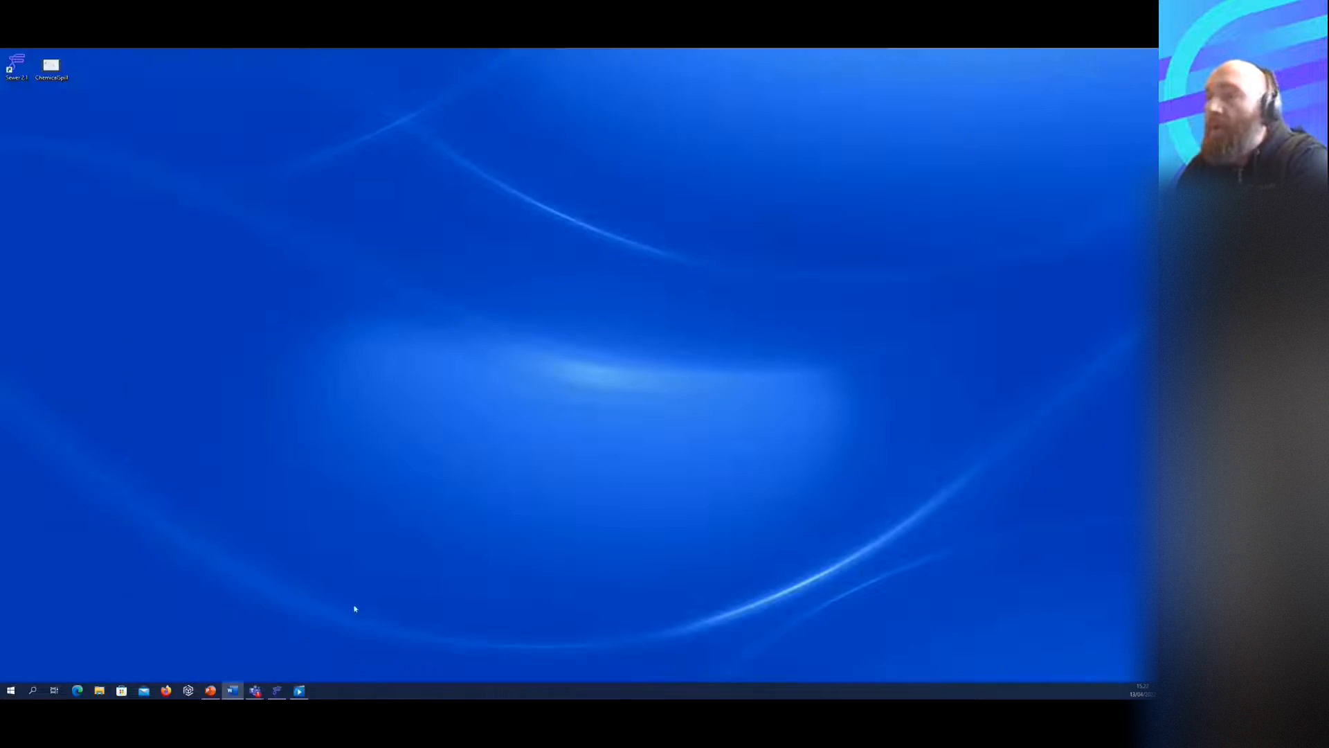
Step: Switch back to Fluidit Sewer, activate the TransferLine scenario and display the Sewage Age drawing state on the map
click(281, 692)
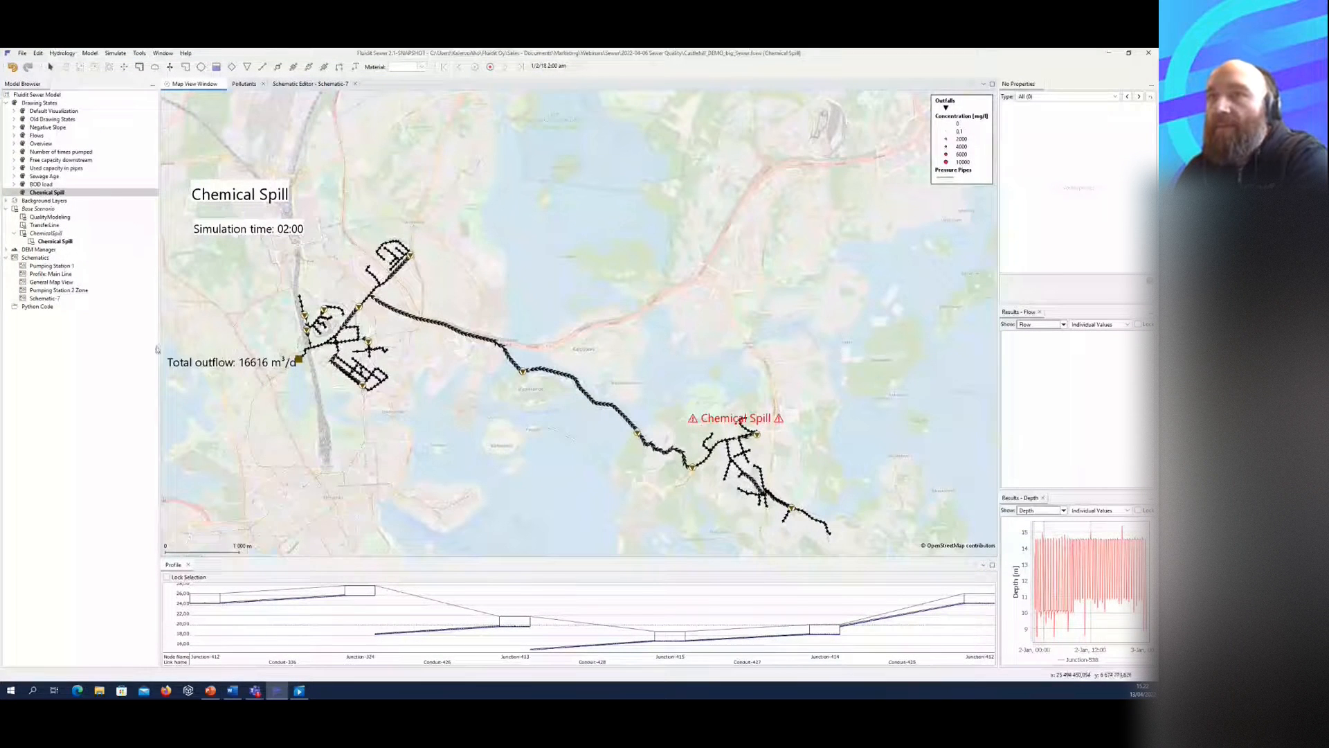
click(54, 226)
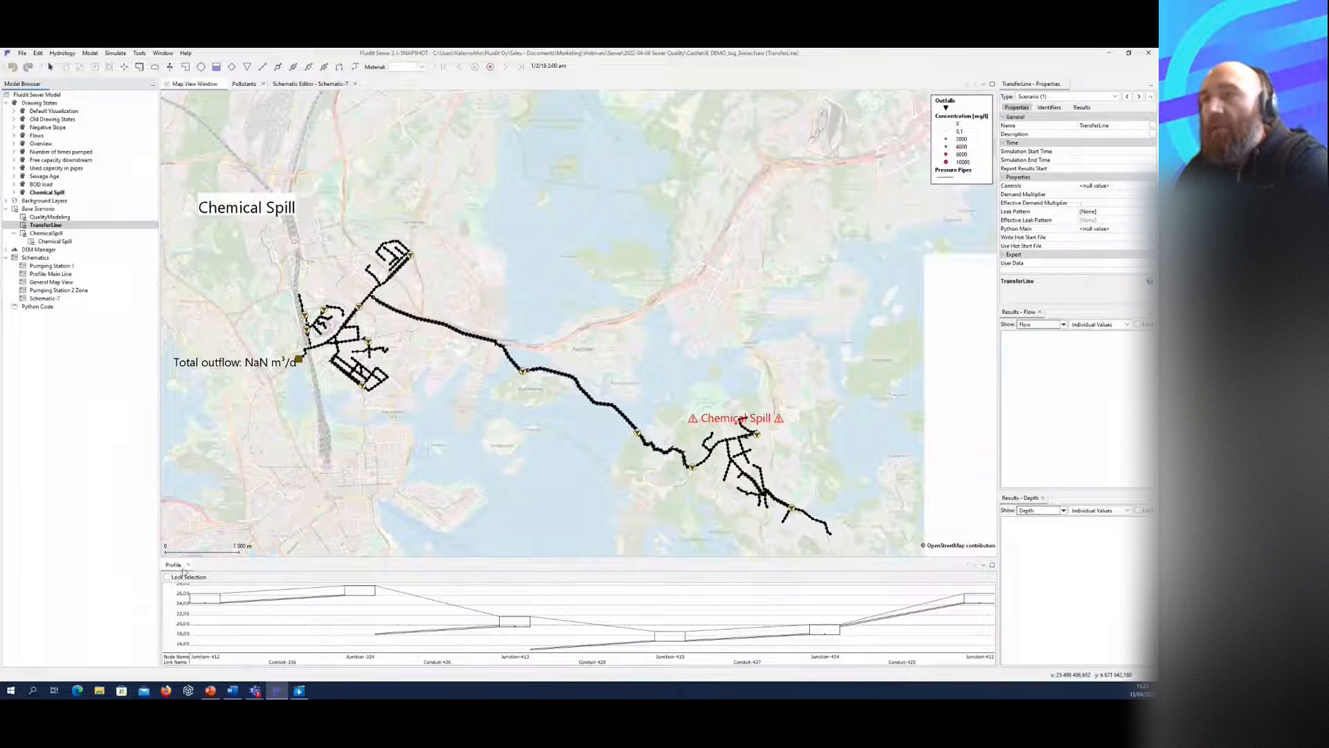
click(69, 218)
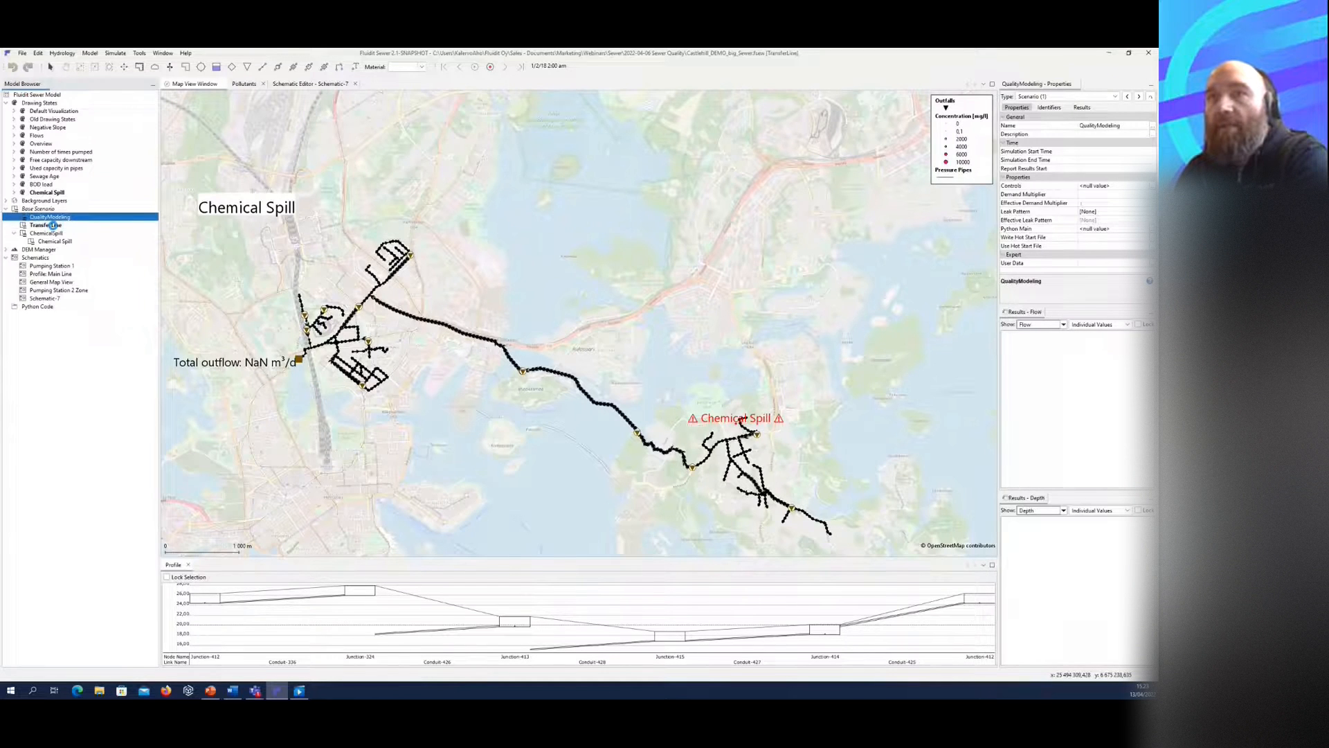
click(52, 225)
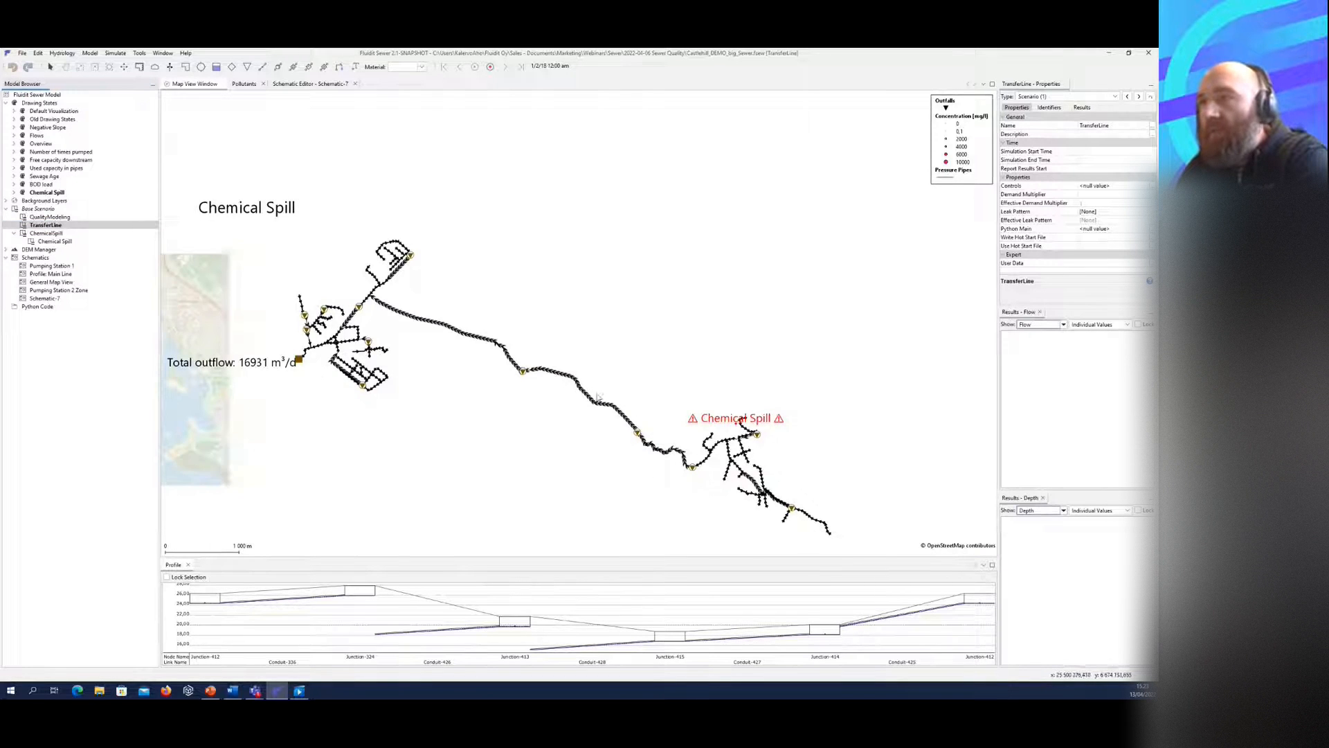
click(44, 177)
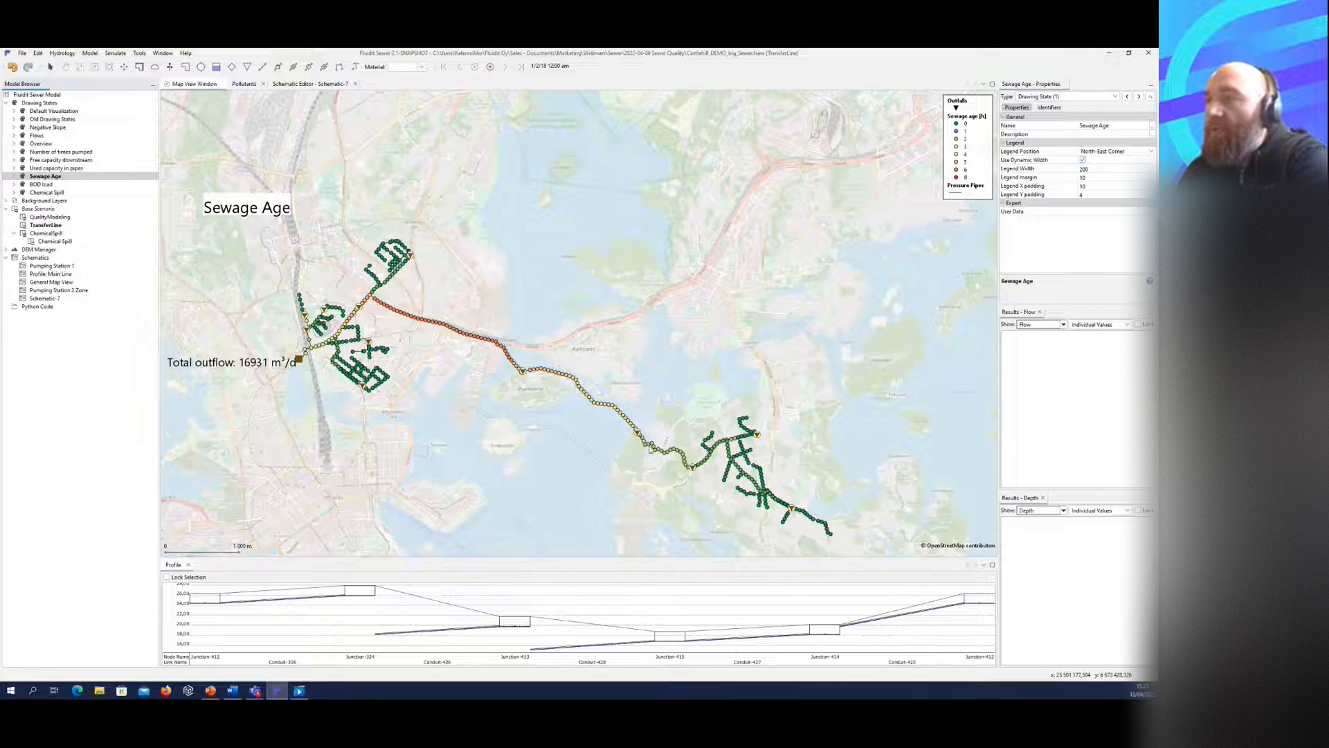
drag(651, 448, 712, 451)
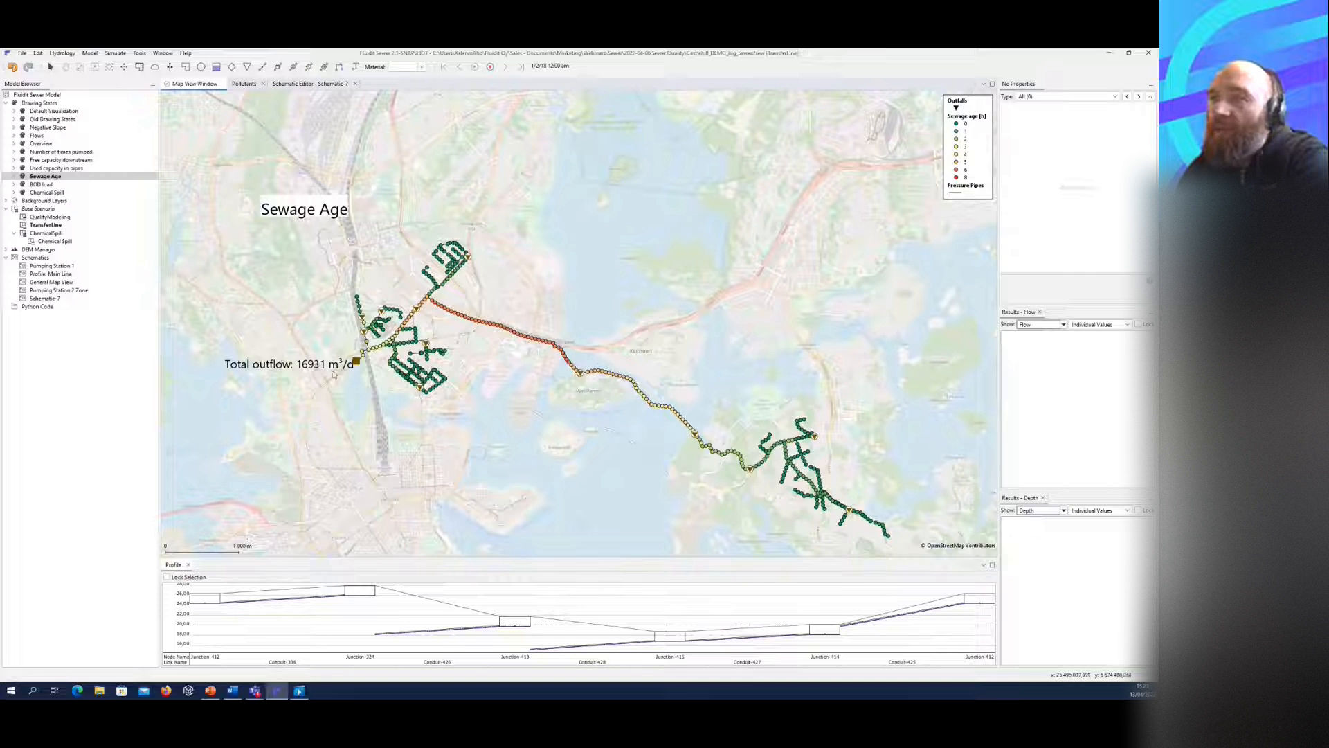
Step: View the Age results chart of the junction where the long transfer line reaches the western network
click(435, 305)
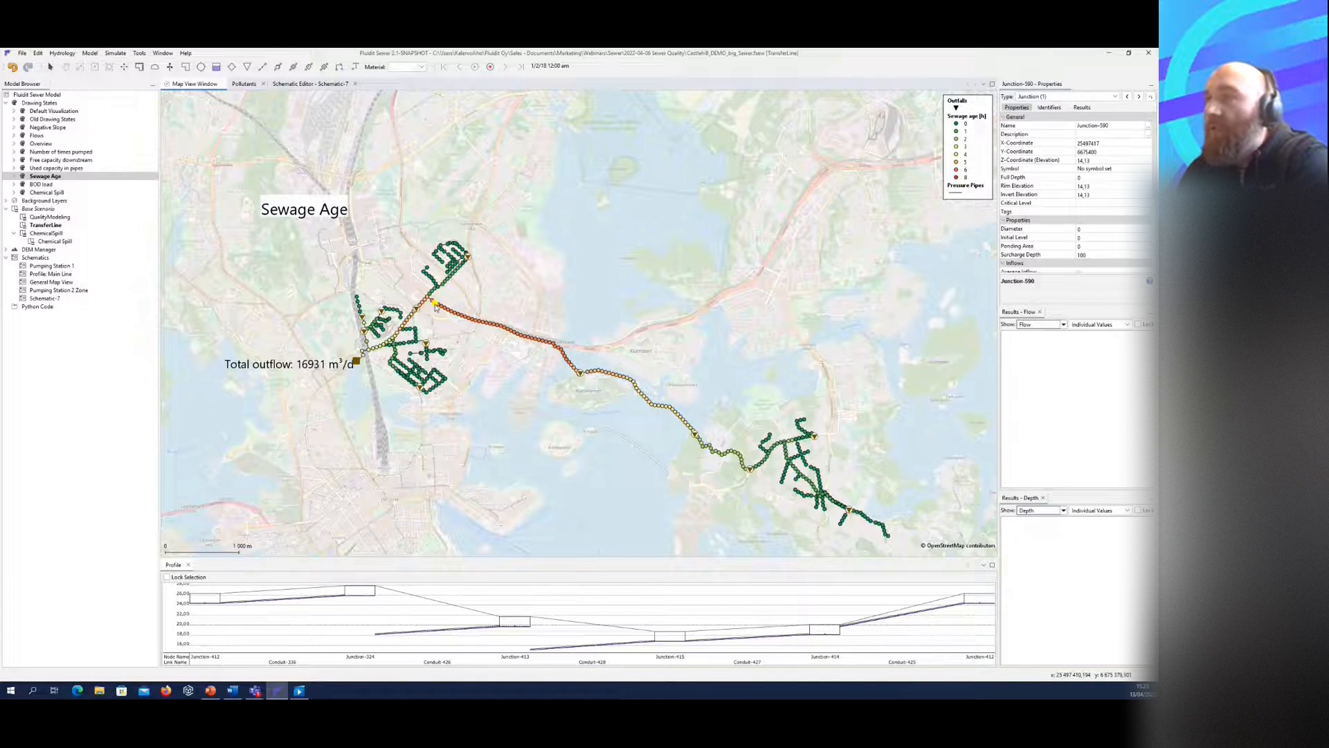
right_click(435, 307)
mouse_move(498, 490)
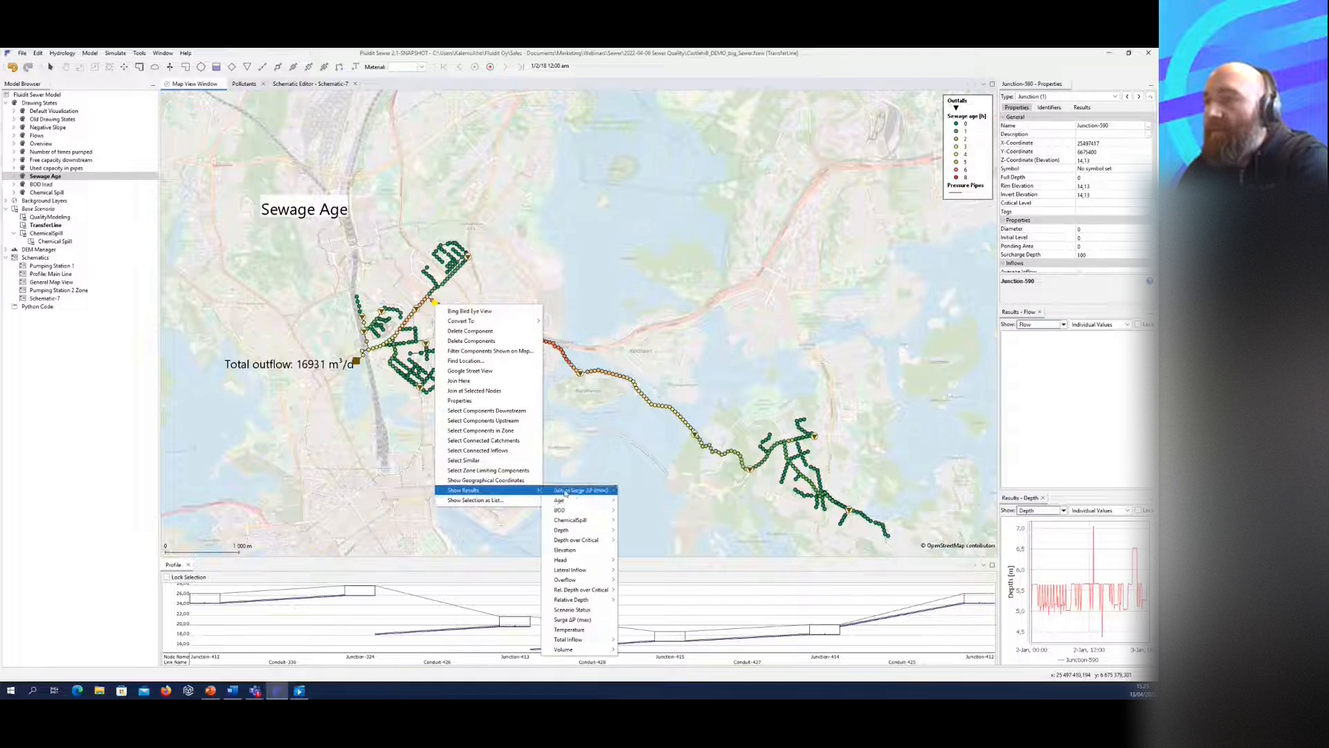
click(559, 500)
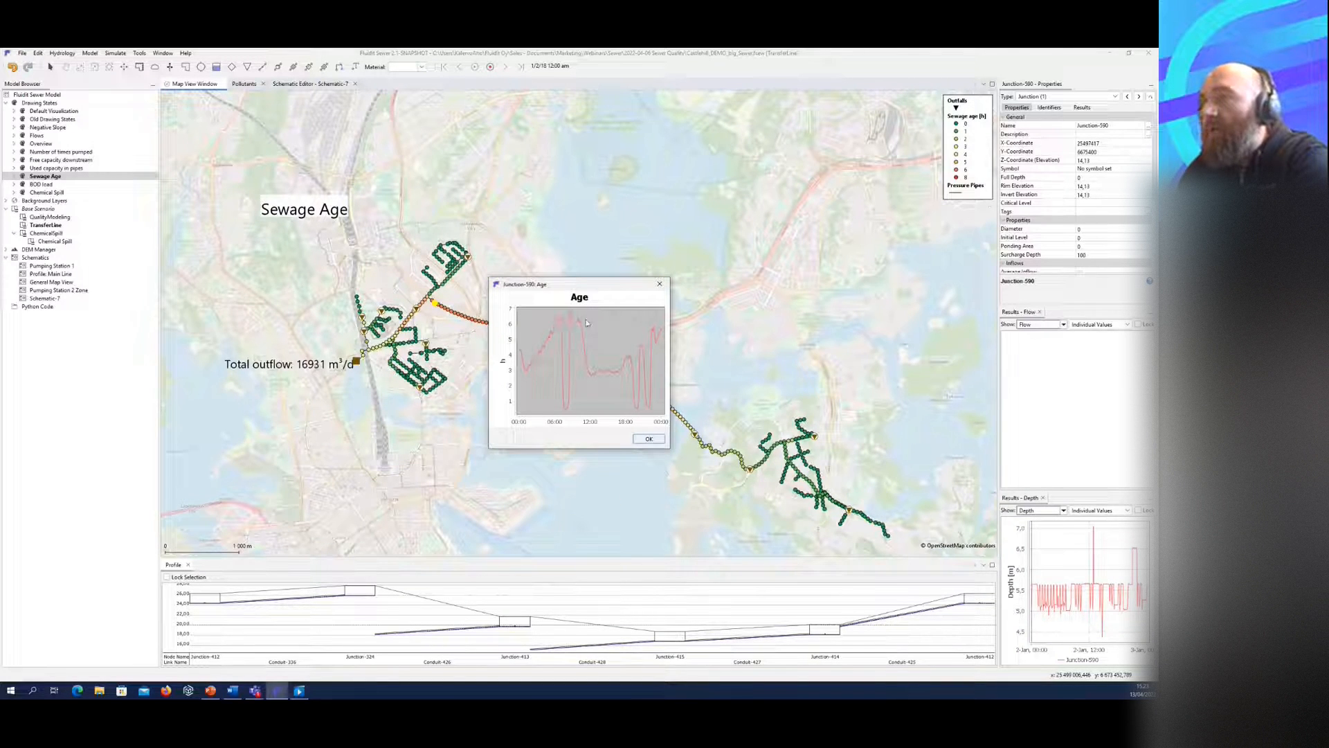
click(663, 286)
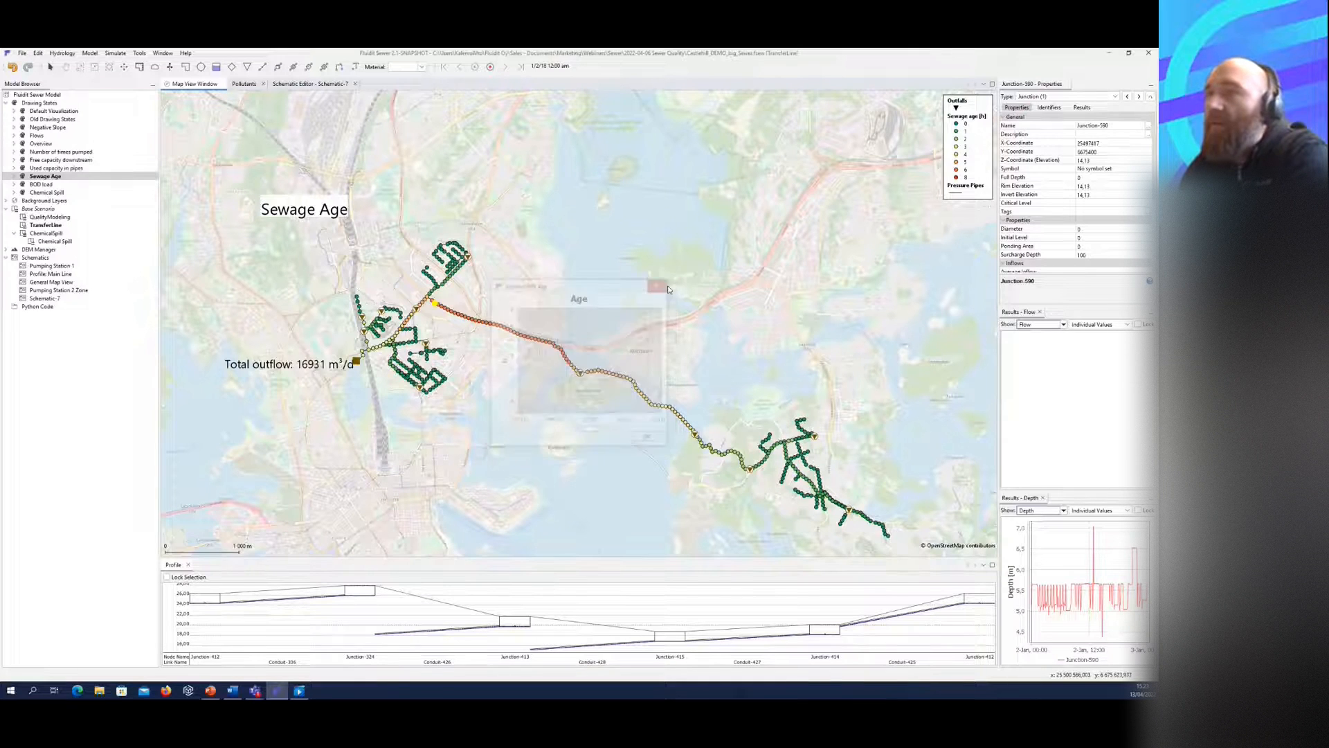
Step: Activate the BOD load drawing state and open Schematic-7, shifting its time series chart slightly up and to the left
click(46, 185)
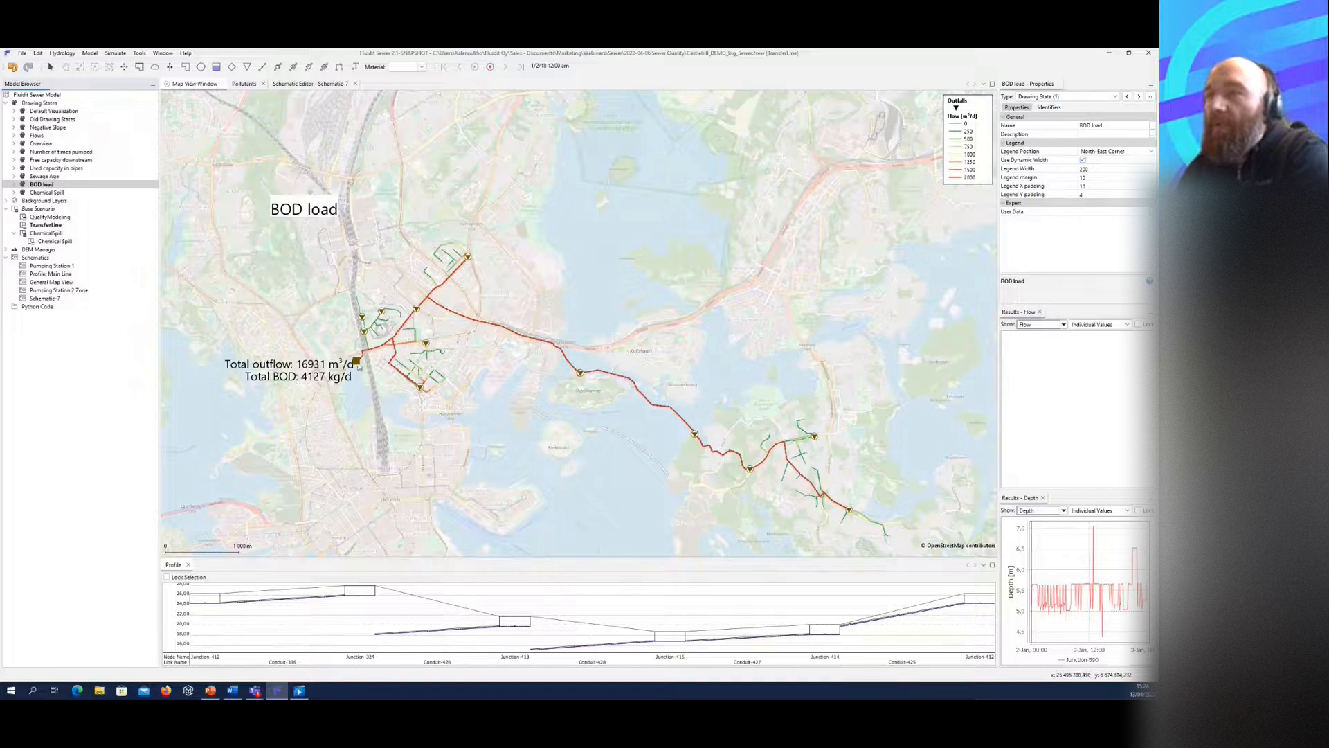
double_click(43, 298)
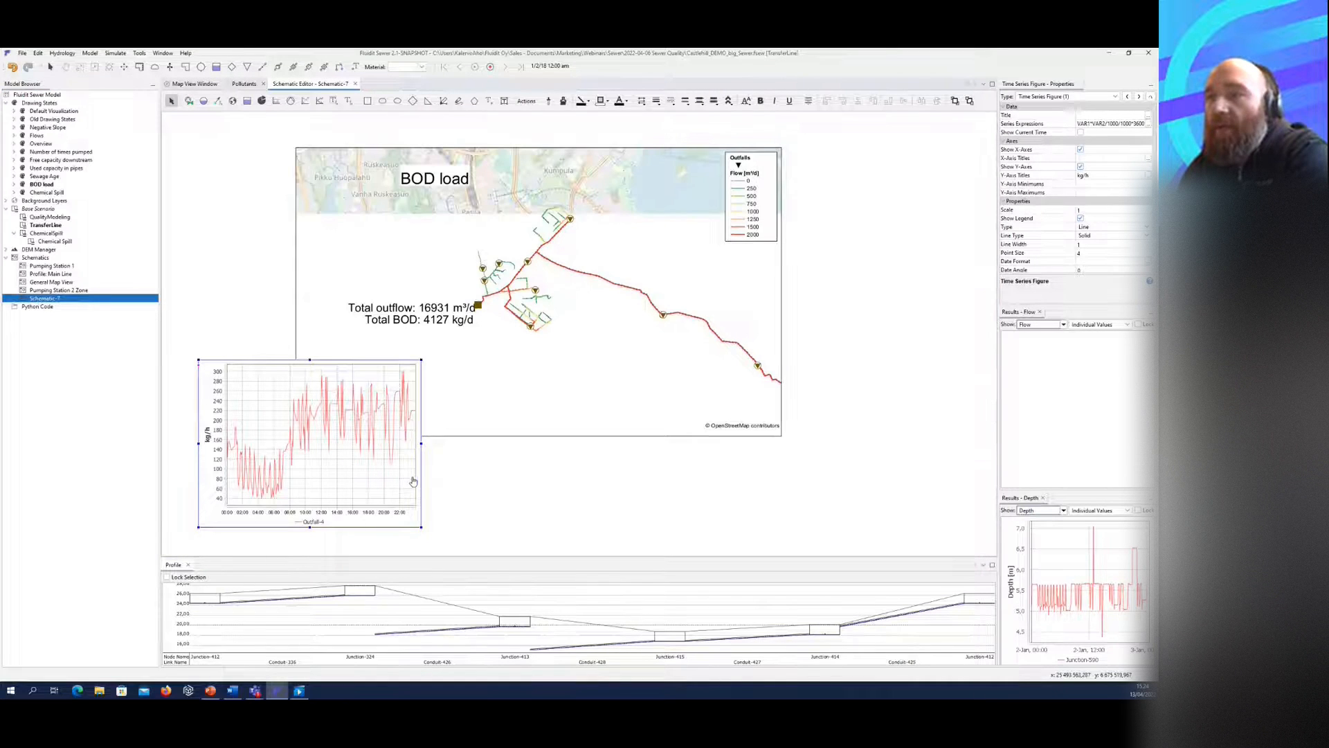
drag(419, 481, 408, 472)
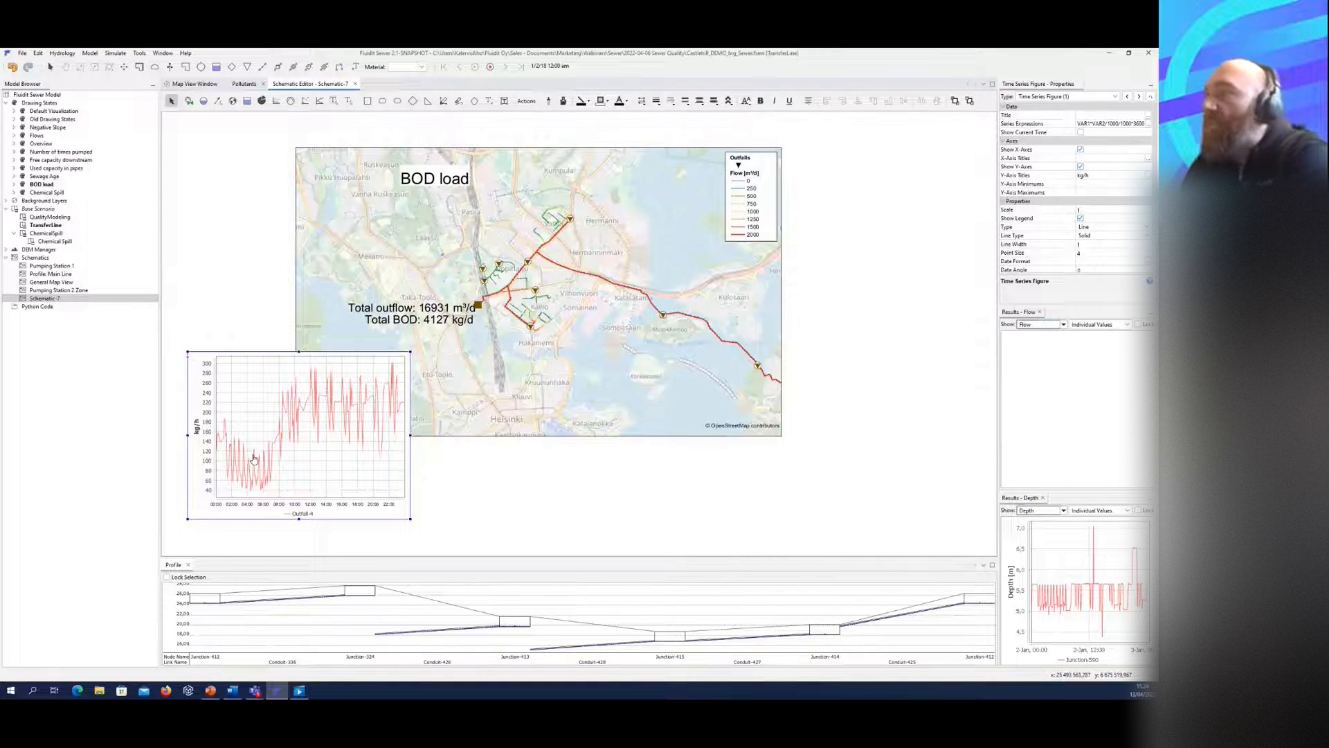
Step: Duplicate the outfall series in the BOD load chart with both variables set to the QualityModeling scenario, and return to the map view
click(1148, 125)
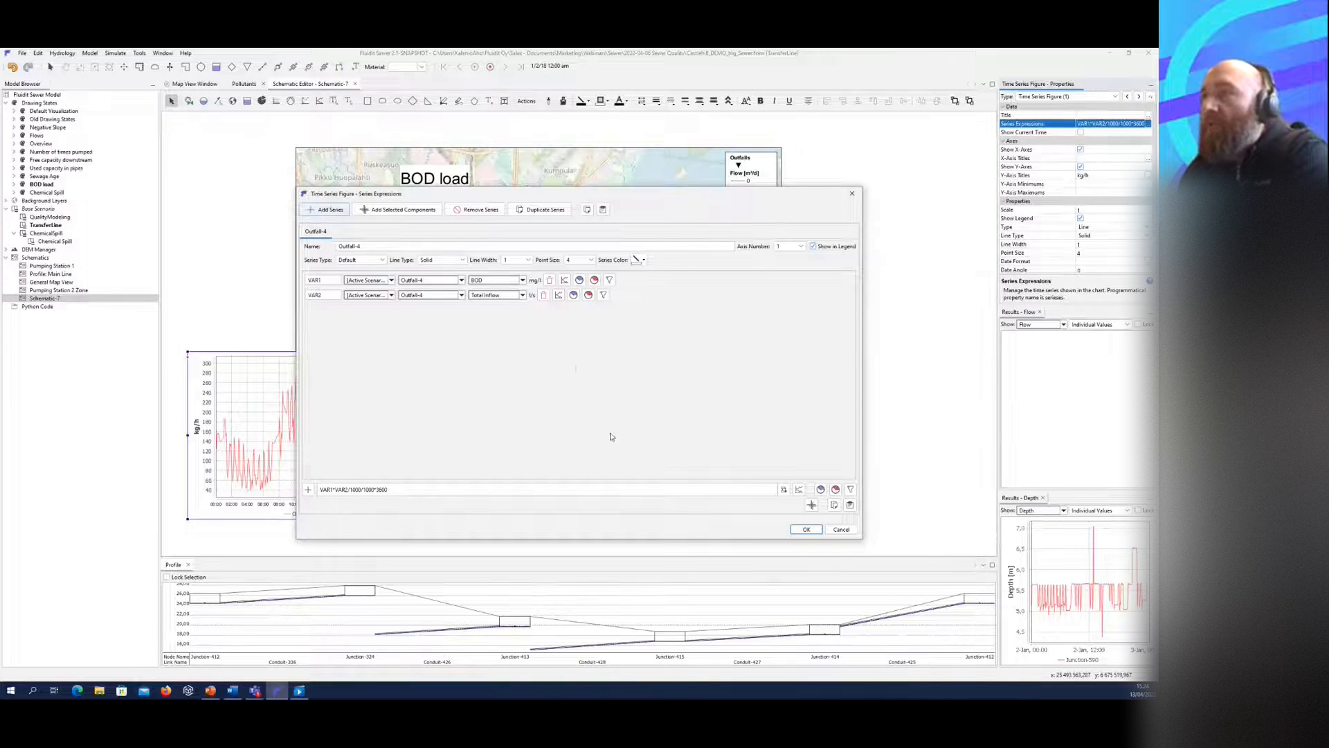
click(541, 210)
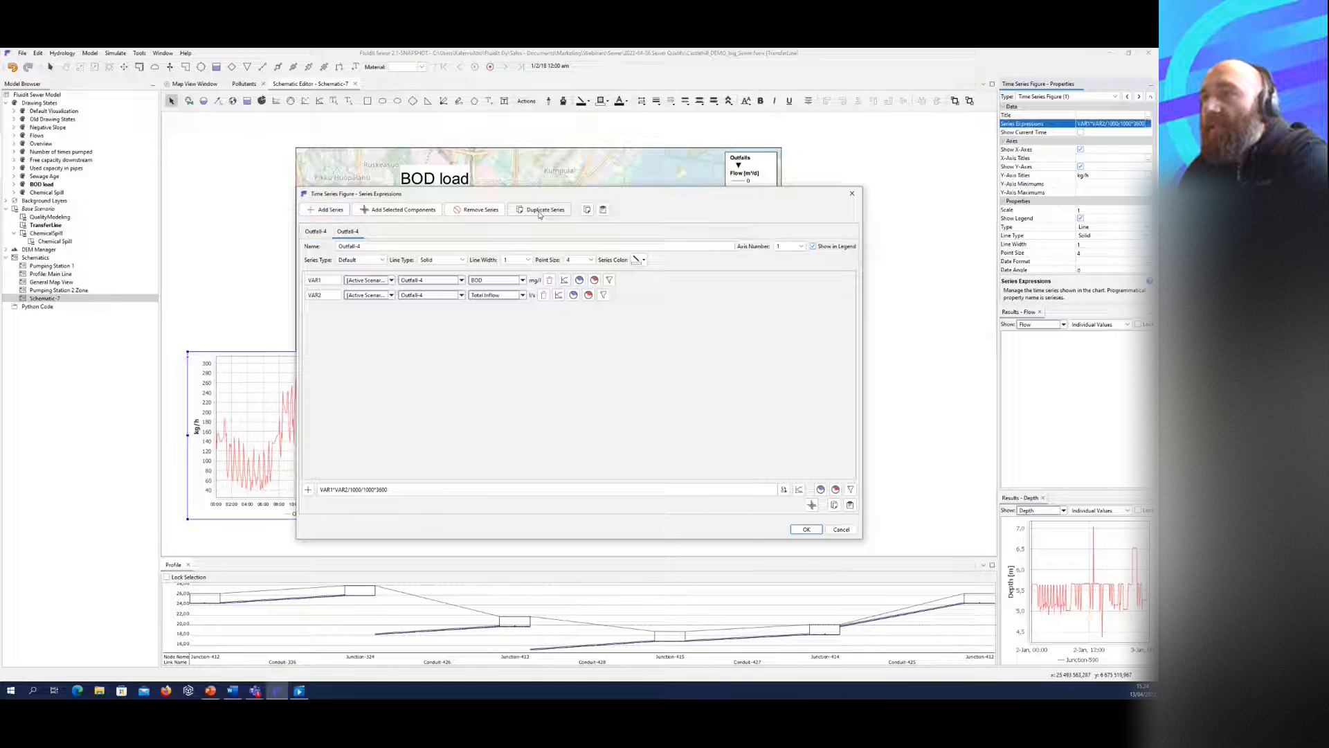
click(391, 280)
click(360, 306)
click(388, 317)
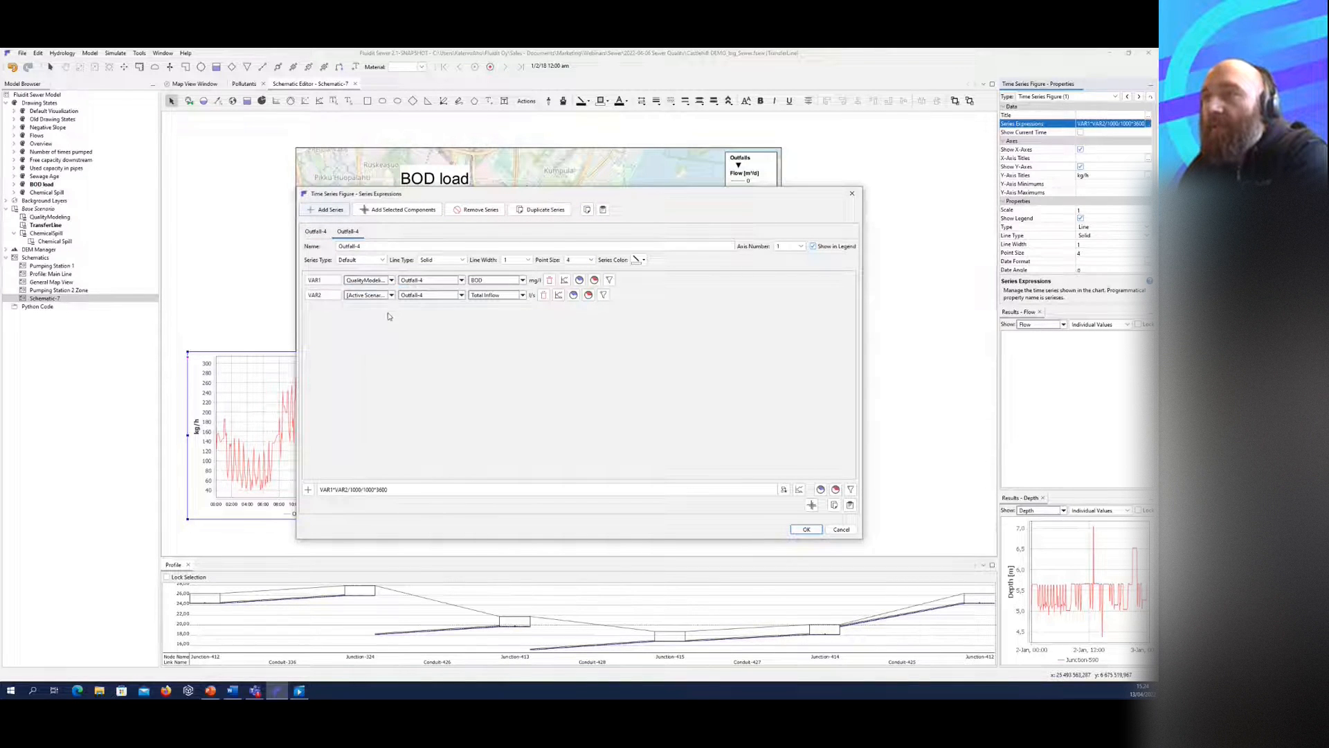
click(391, 295)
click(350, 317)
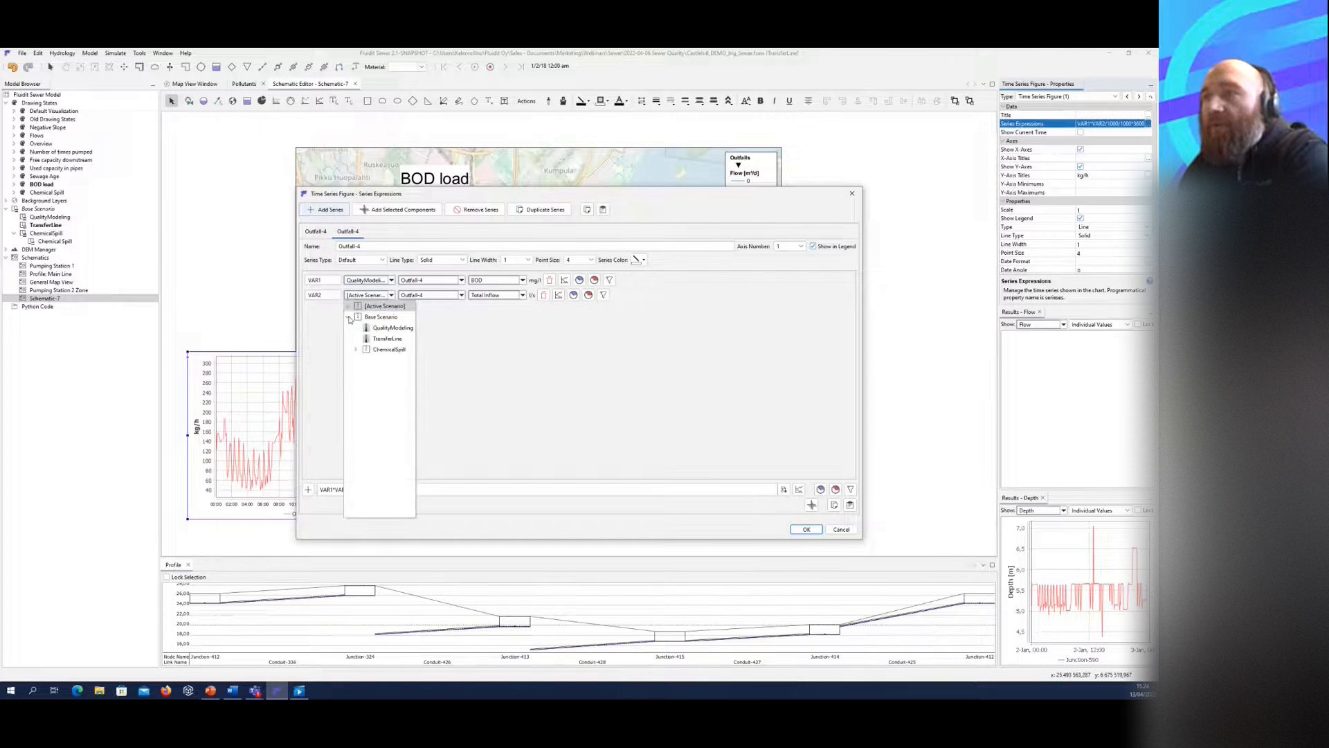
click(392, 328)
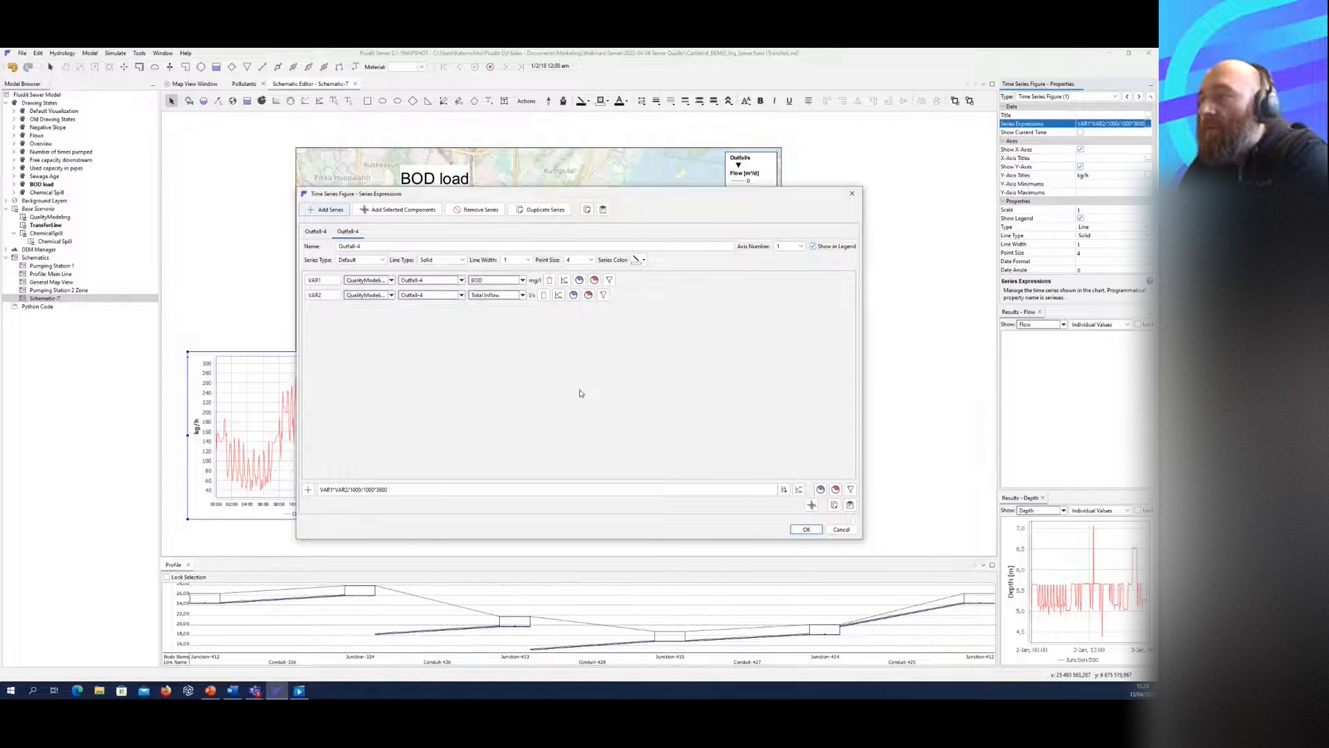
click(806, 530)
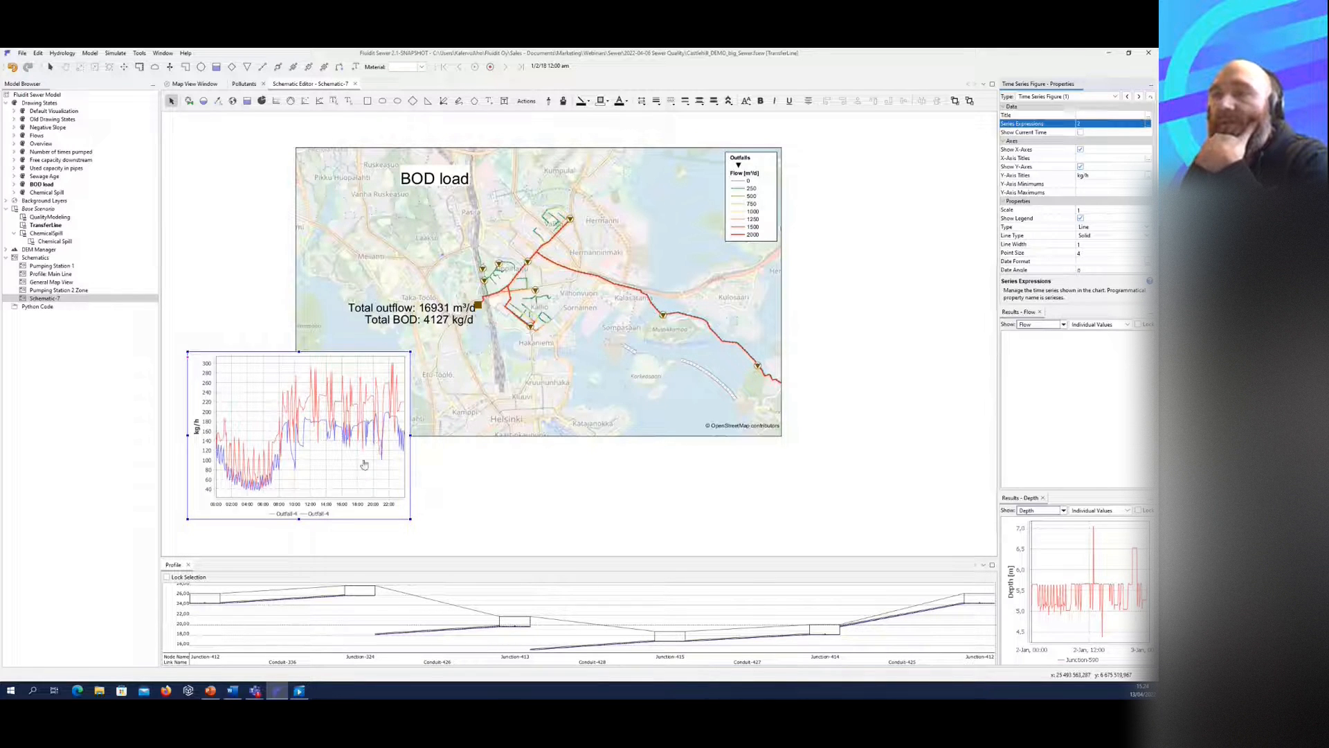
click(550, 507)
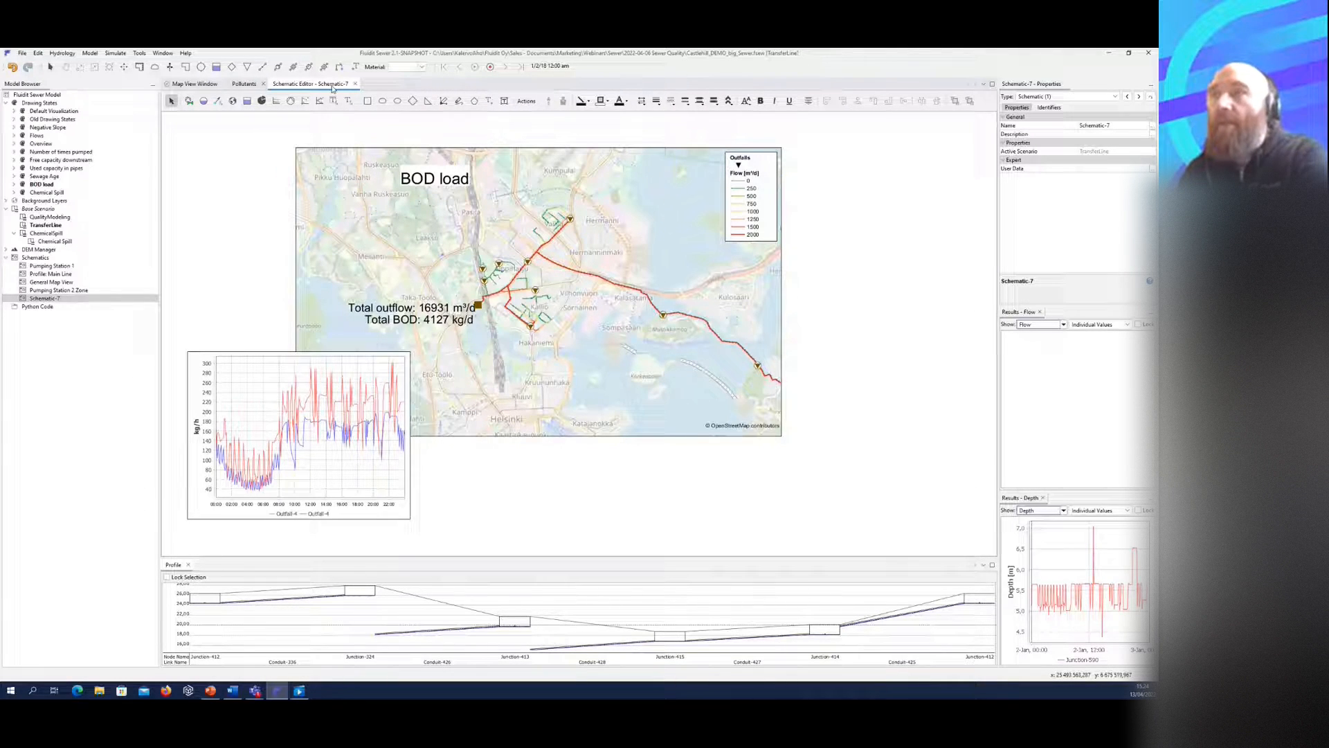
click(195, 84)
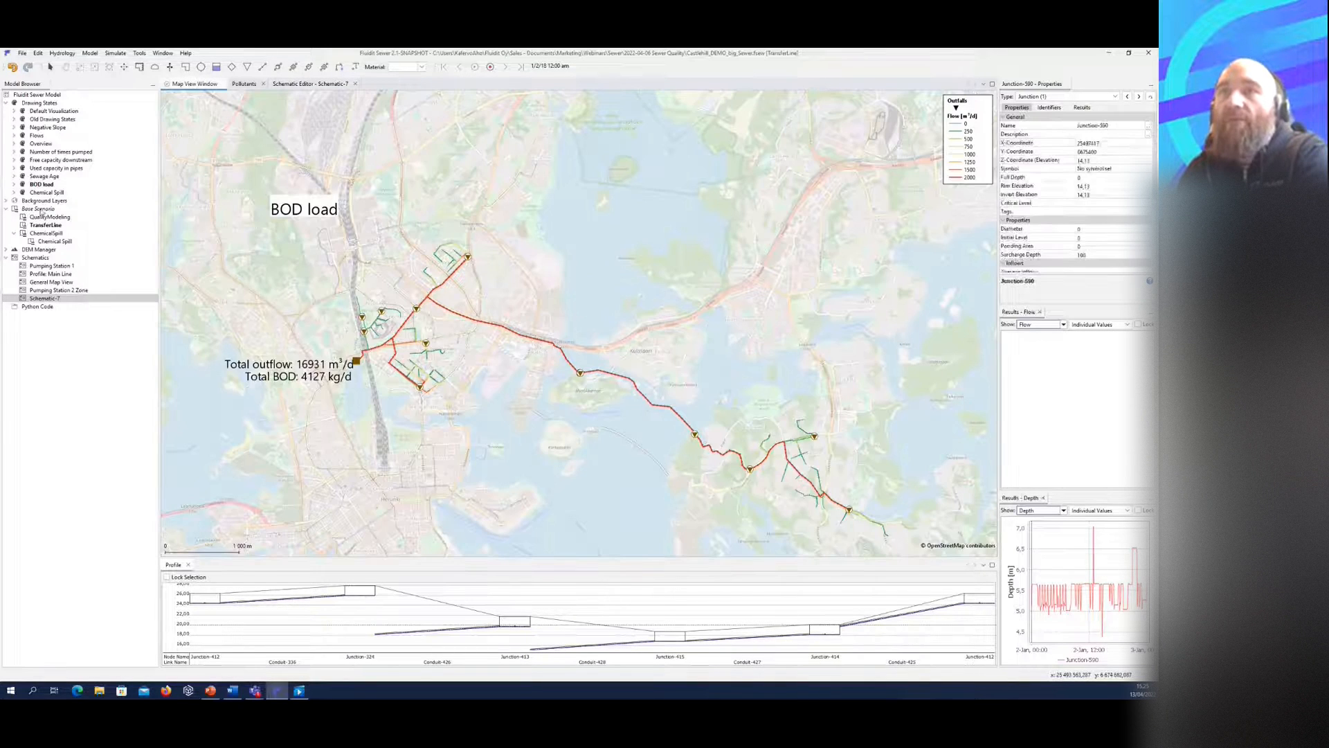
Step: Simulate the Base Scenario, QualityModeling, TransferLine and ChemicalSpill scenarios together as one batch and show the simulation progress details
click(40, 209)
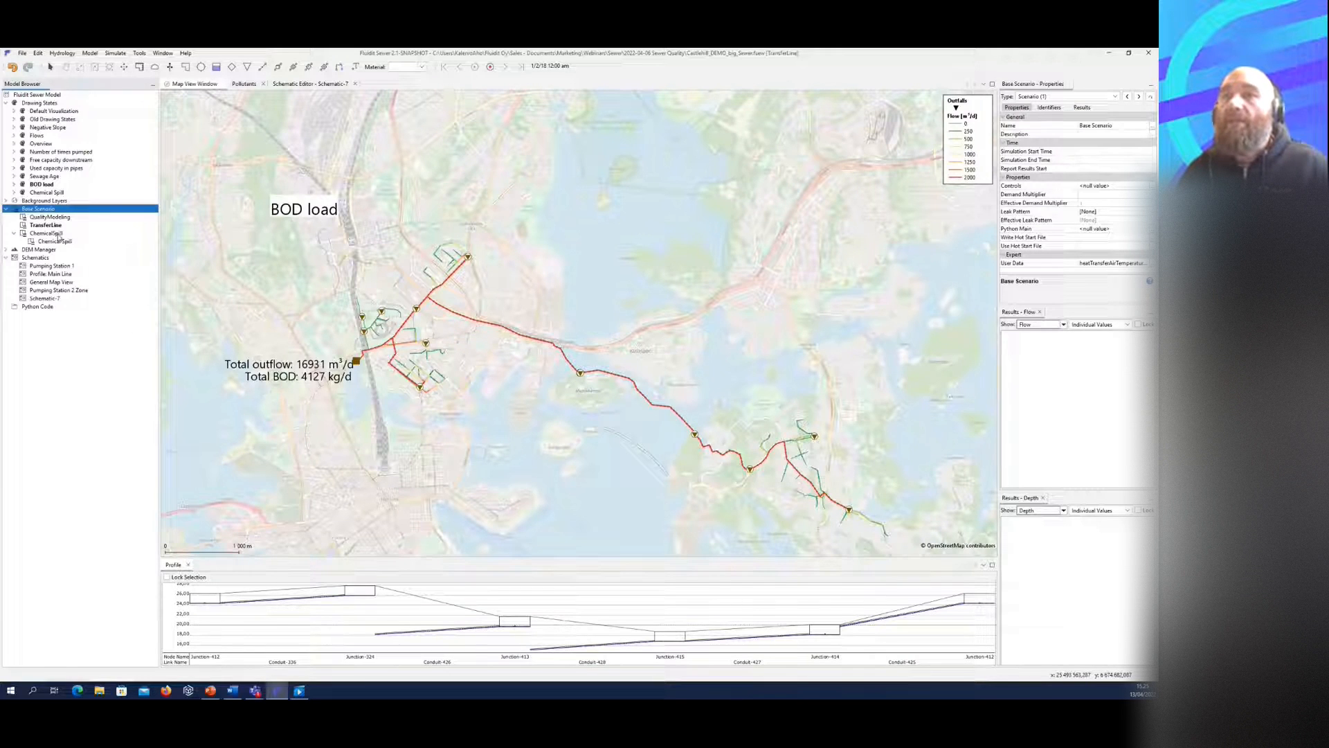
shift+click(59, 235)
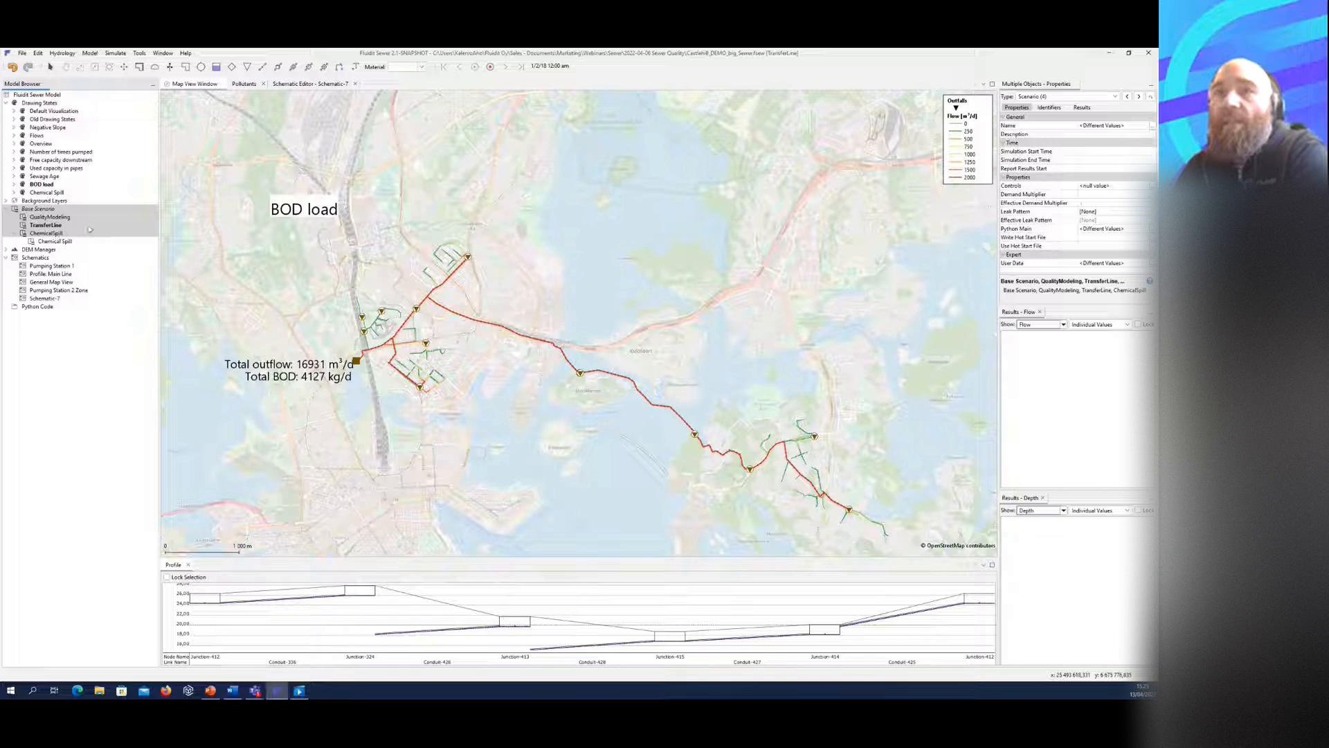
right_click(45, 234)
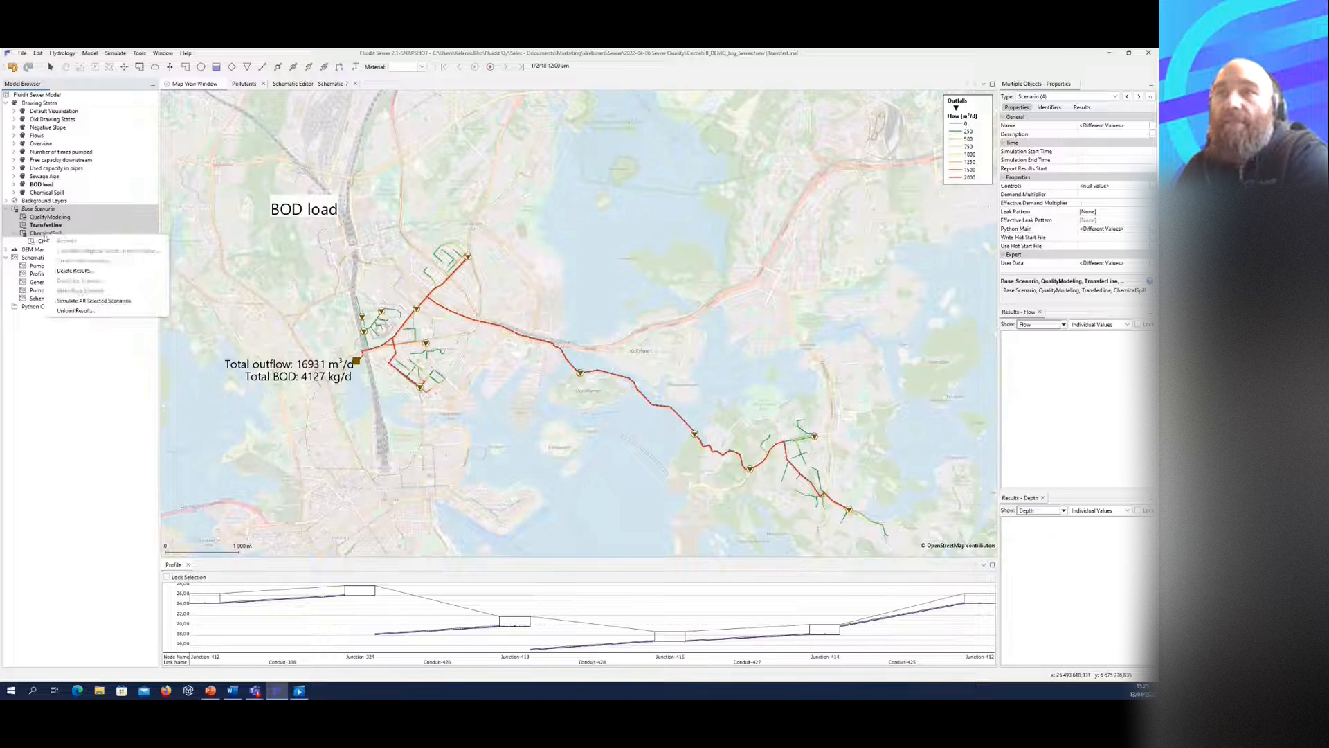
click(107, 302)
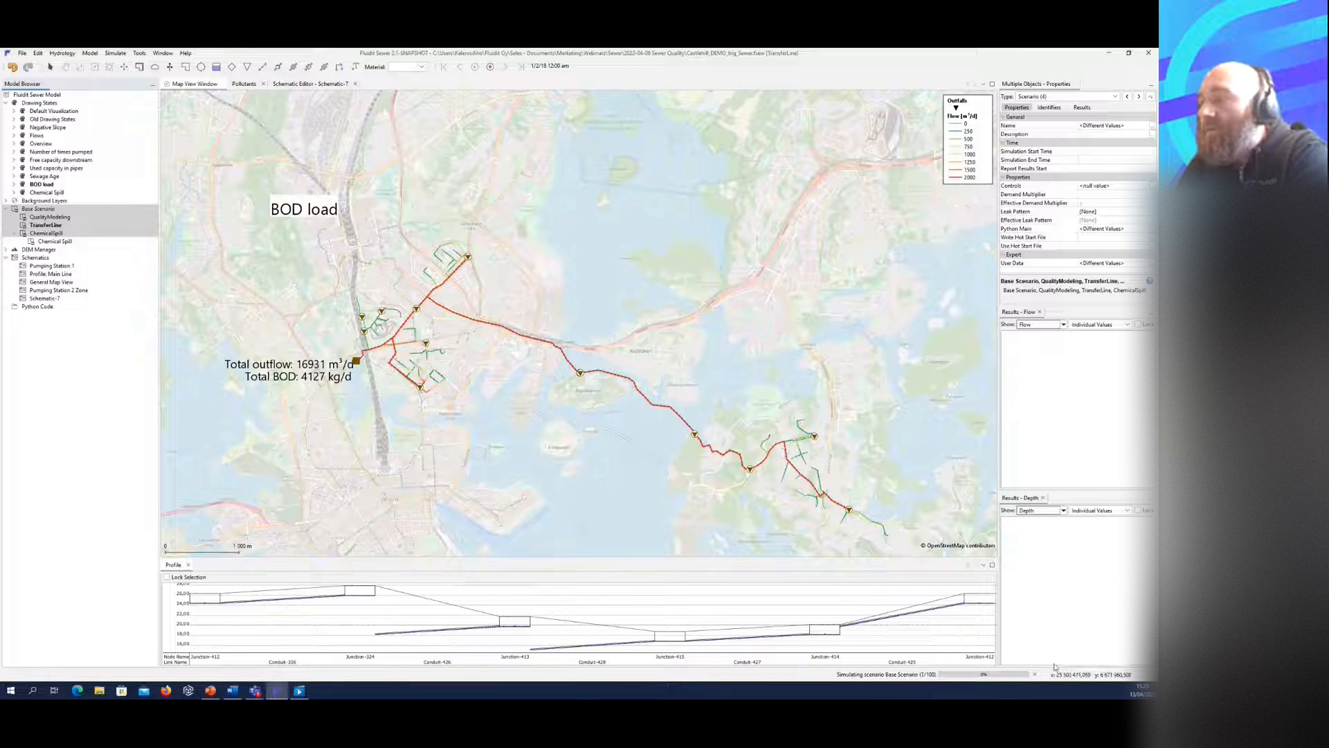
click(992, 675)
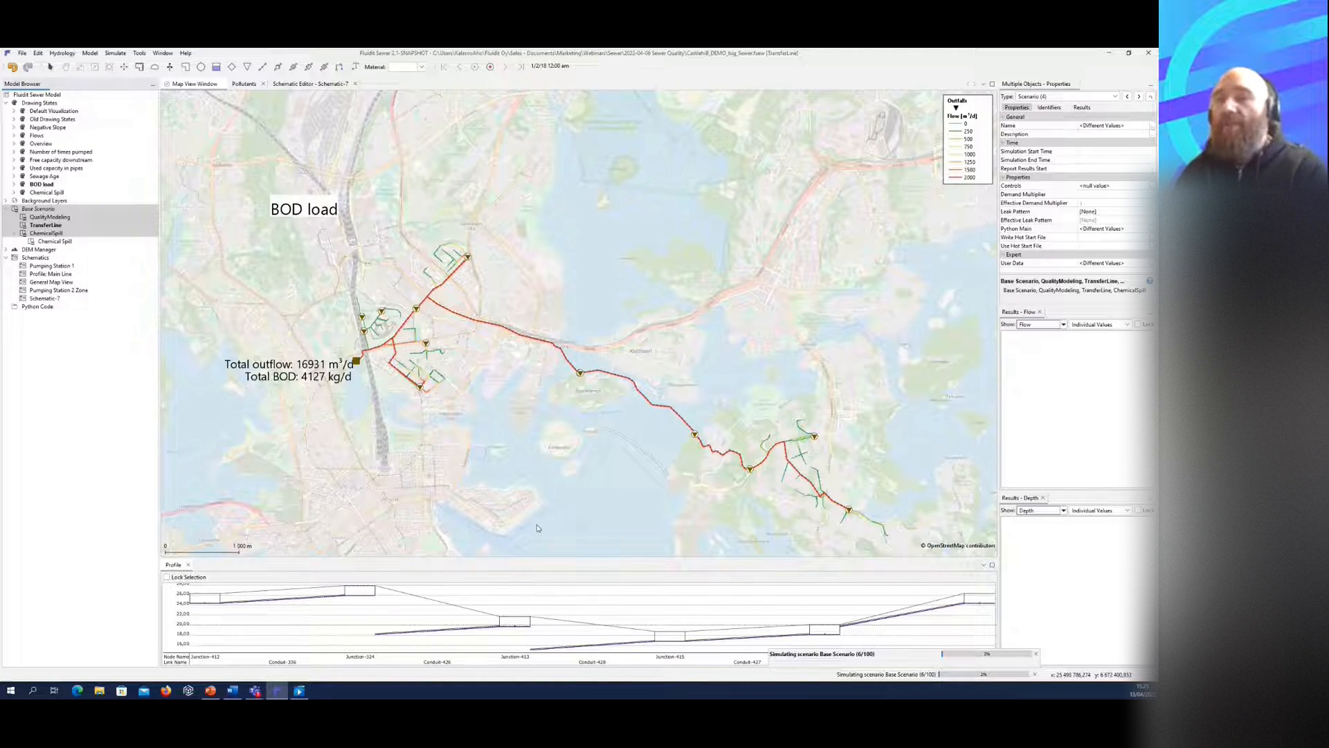
Step: Switch to the Teams meeting window
mouse_move(253, 692)
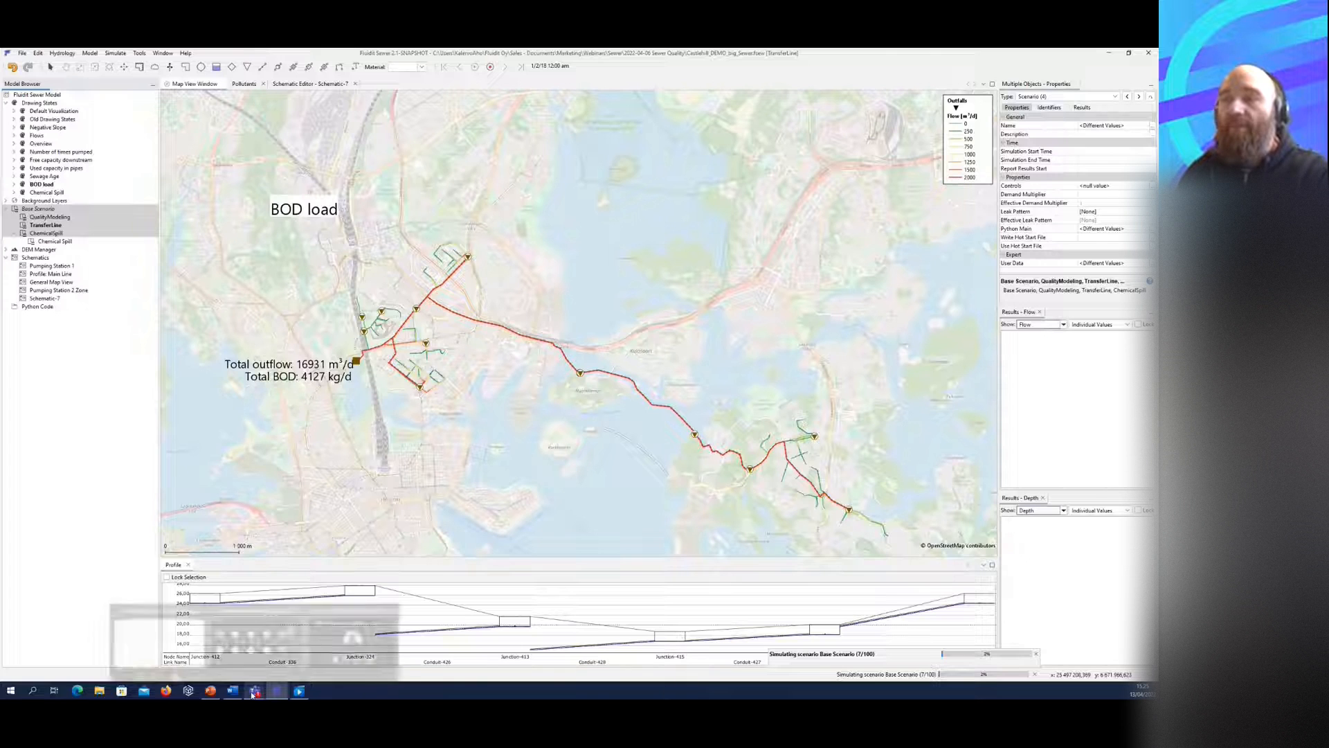
click(253, 693)
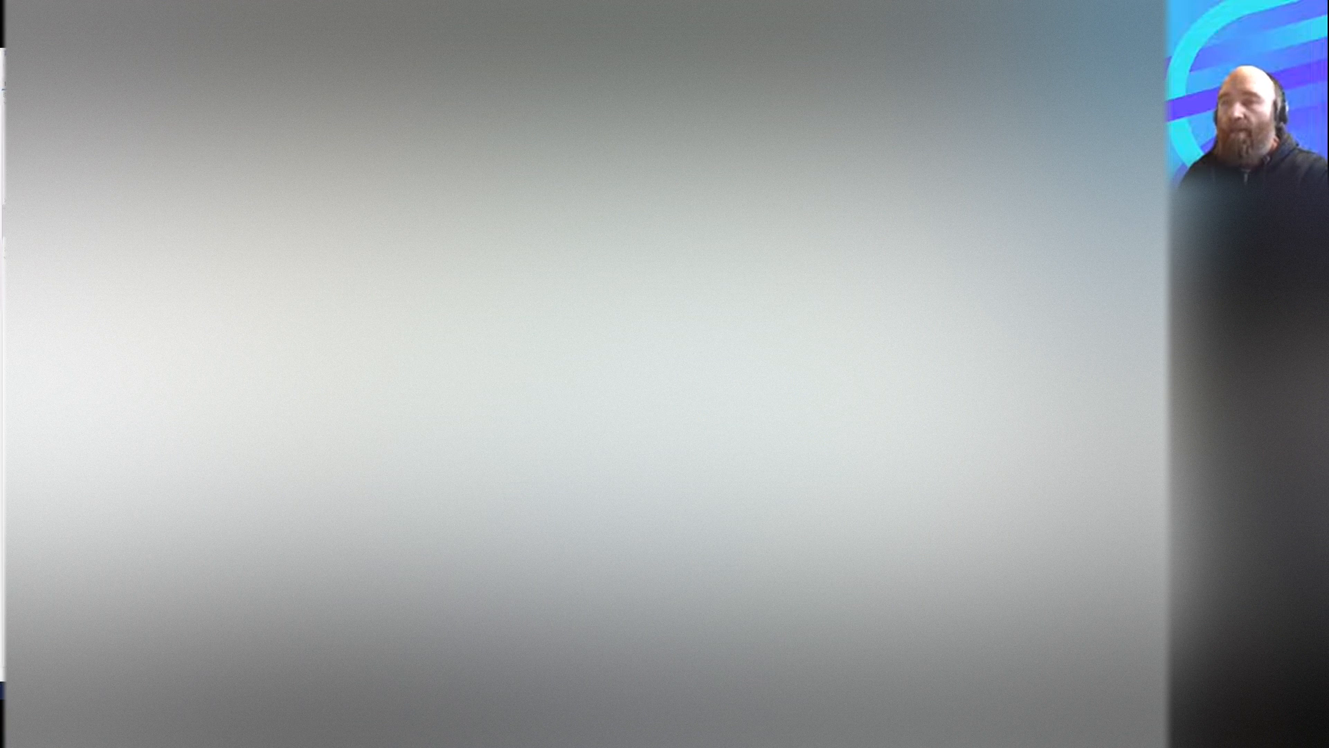